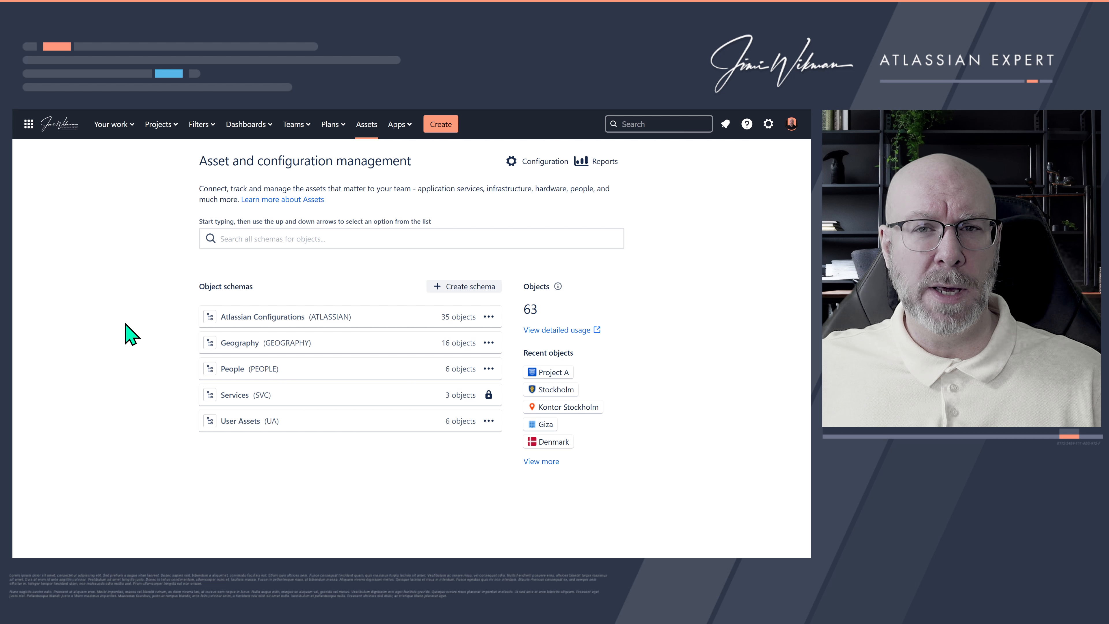
# Open the Atlassian Configurations schema and display the objects of the Project object type under Projects
pyautogui.click(278, 318)
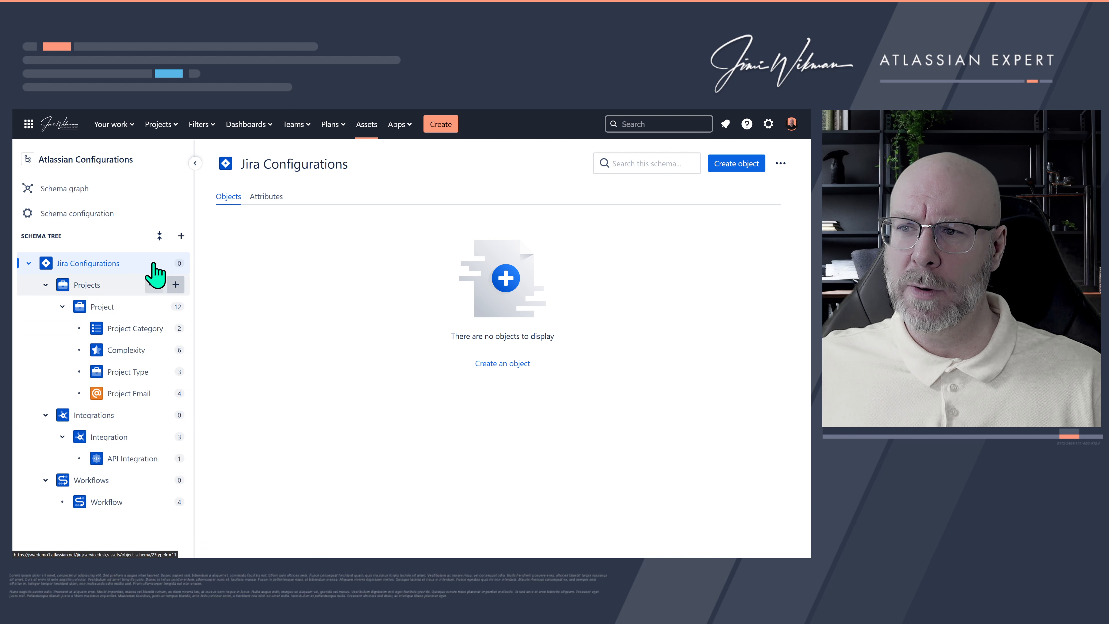
pyautogui.click(160, 235)
pyautogui.click(28, 263)
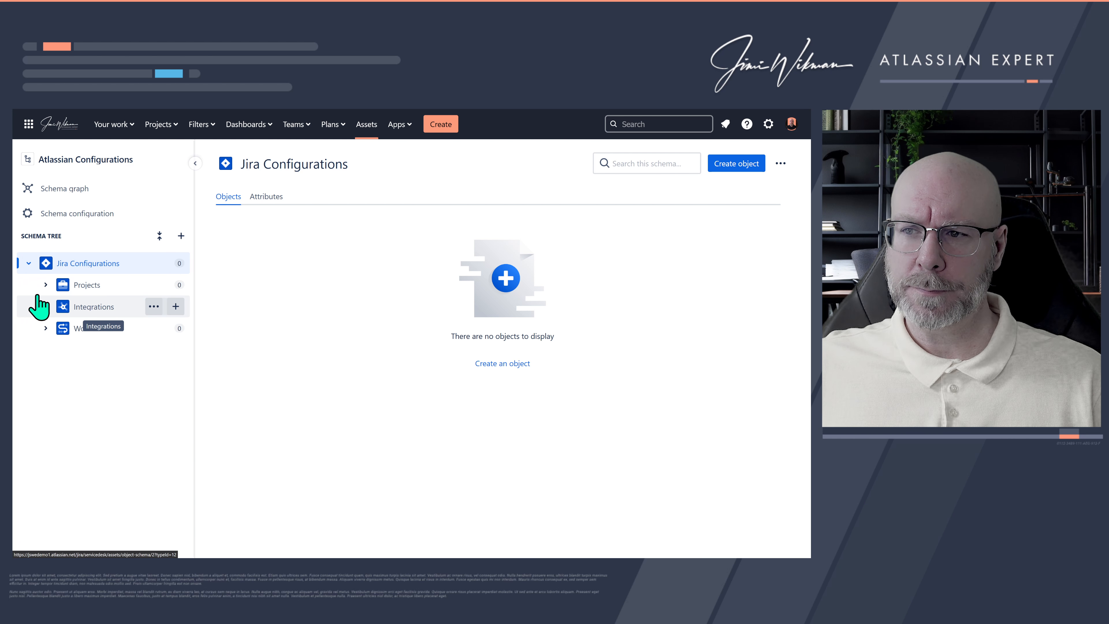
pyautogui.click(45, 285)
pyautogui.click(105, 307)
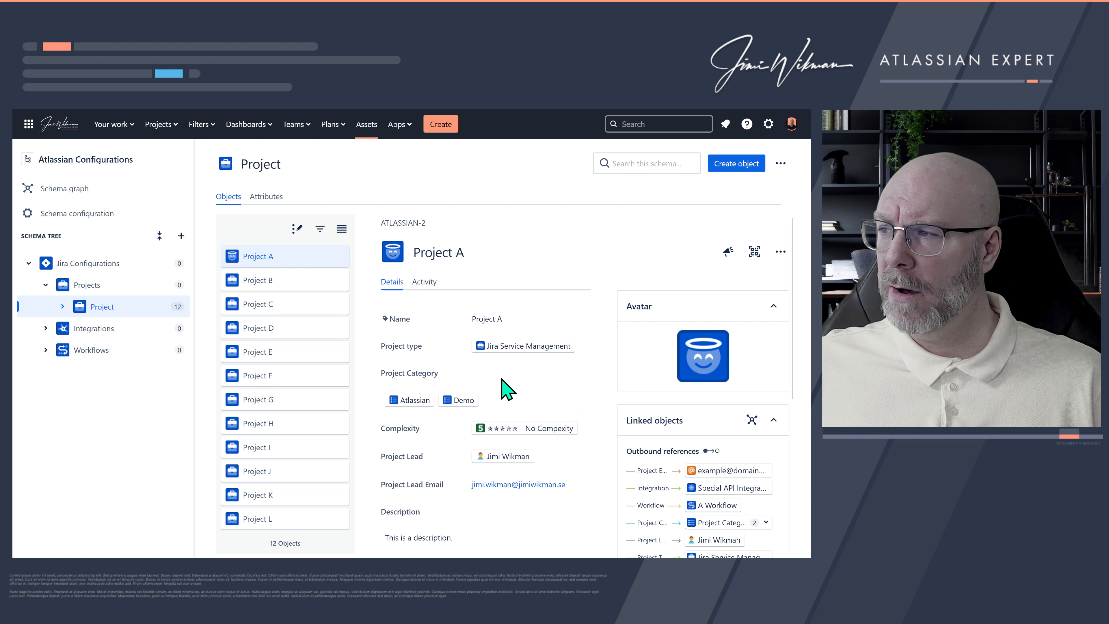
# Examine the Project object type's attributes and how they are filled in on the Project A object
pyautogui.click(266, 196)
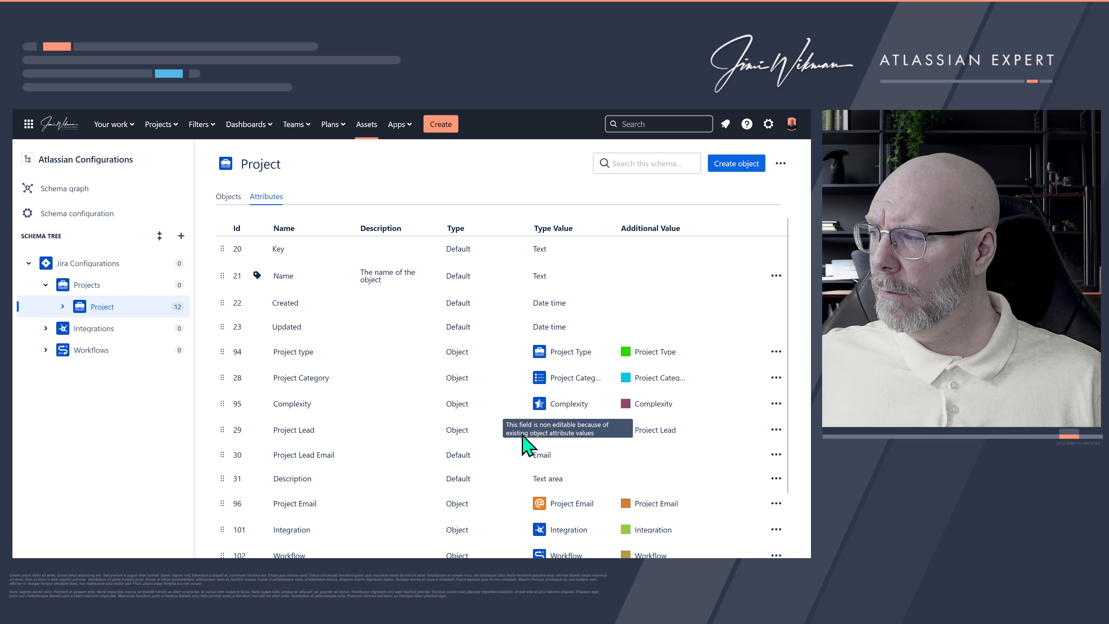
pyautogui.scroll(-2, 500, 436)
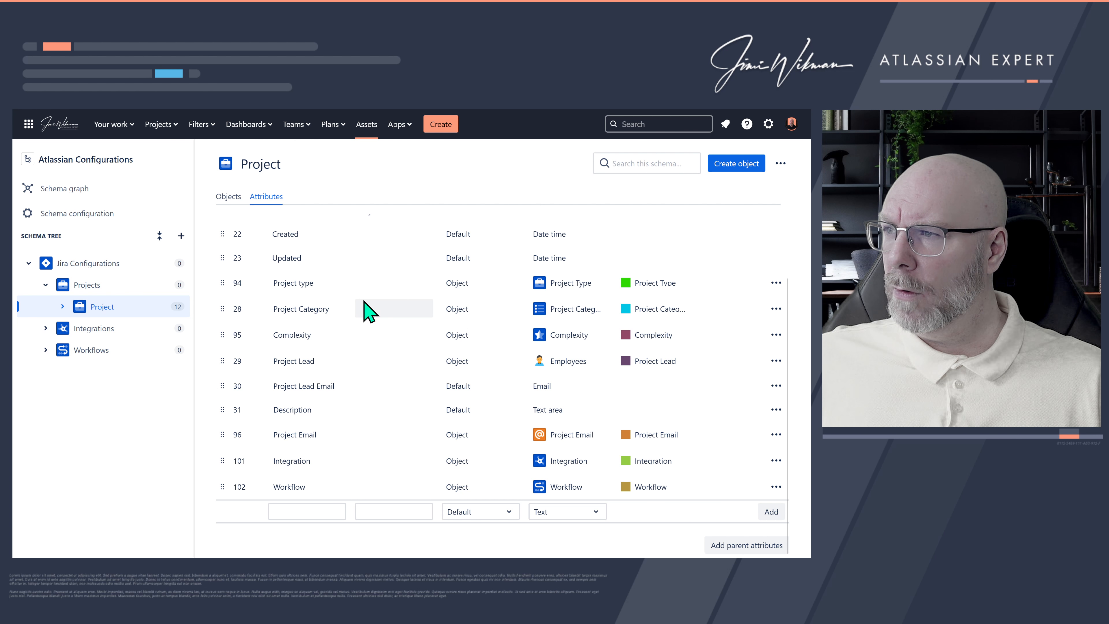
pyautogui.click(228, 196)
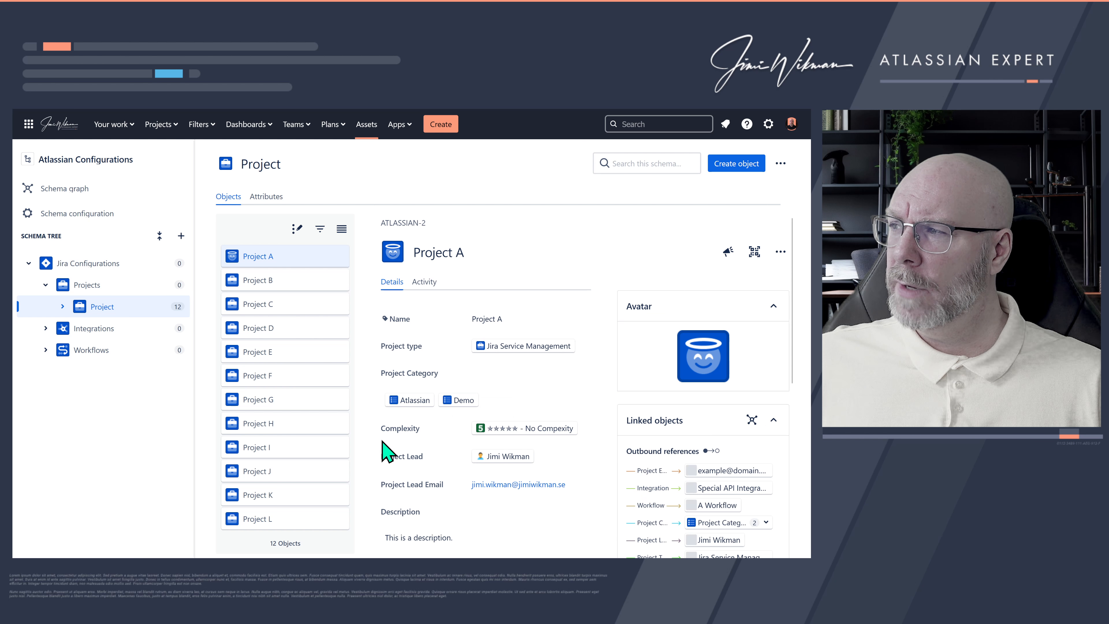
pyautogui.scroll(-3, 386, 393)
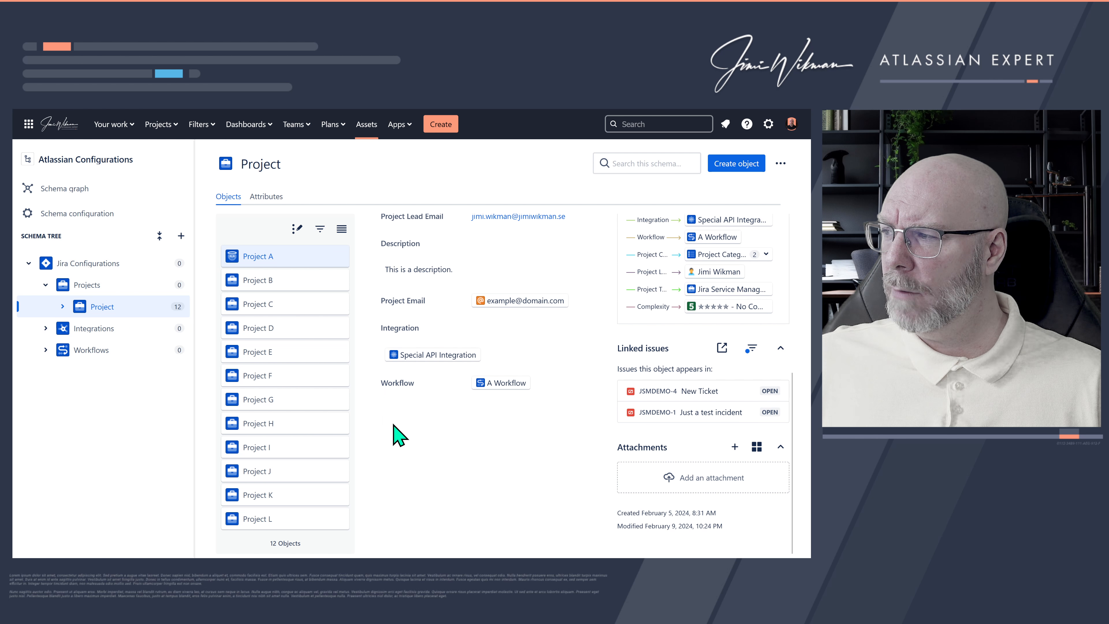
pyautogui.scroll(5, 393, 423)
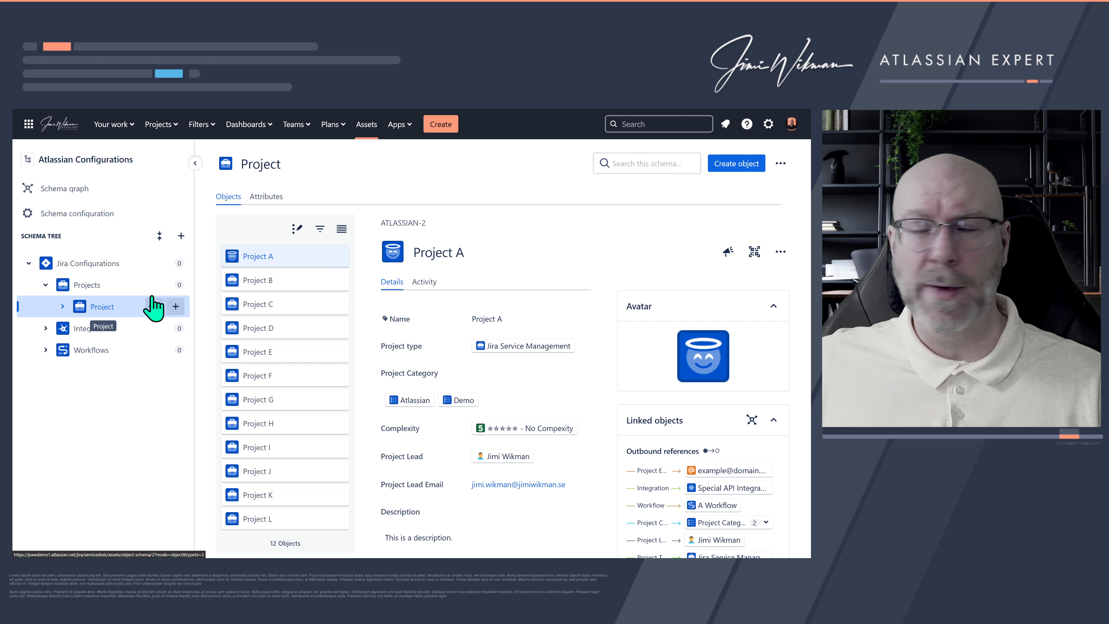
# Bulk-export all Project objects to a CSV file with a semicolon as the delimiter
pyautogui.click(299, 230)
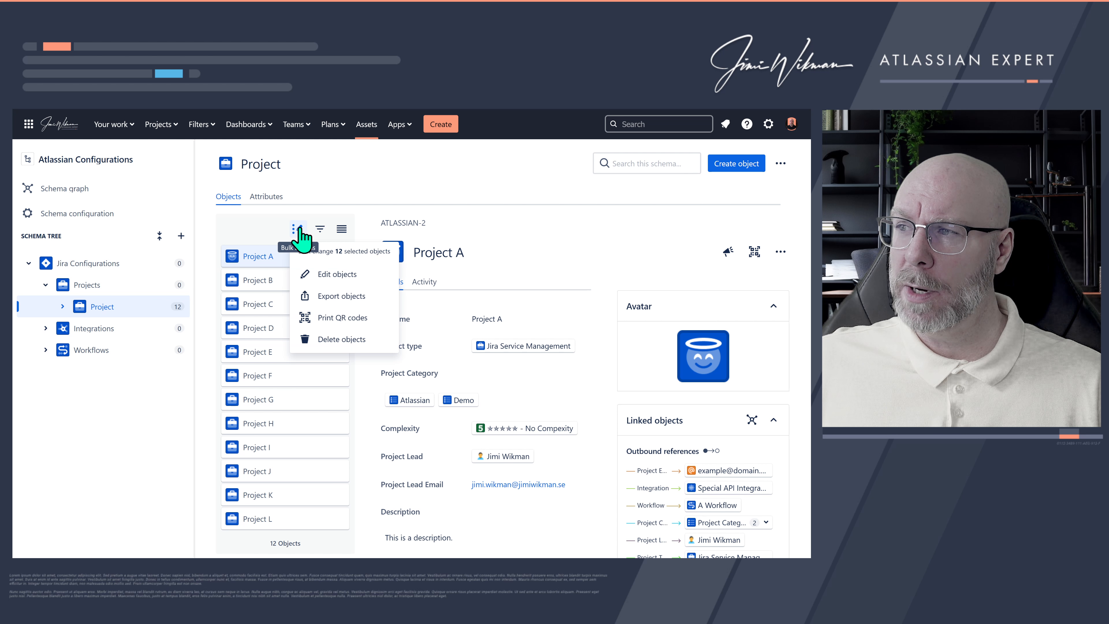
pyautogui.click(366, 302)
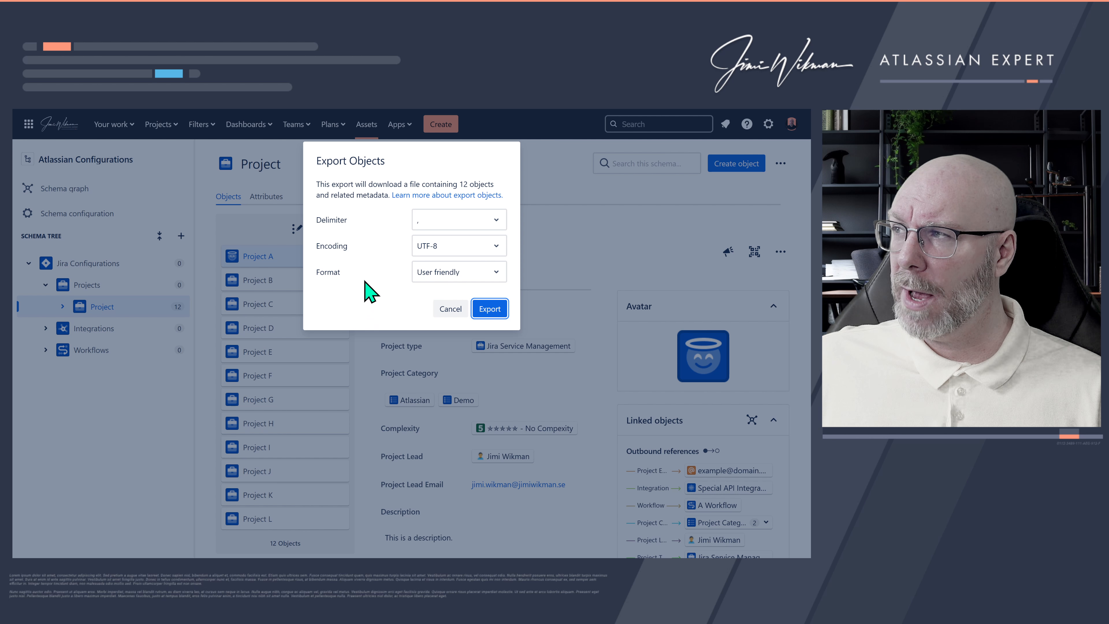
pyautogui.click(493, 232)
pyautogui.click(456, 263)
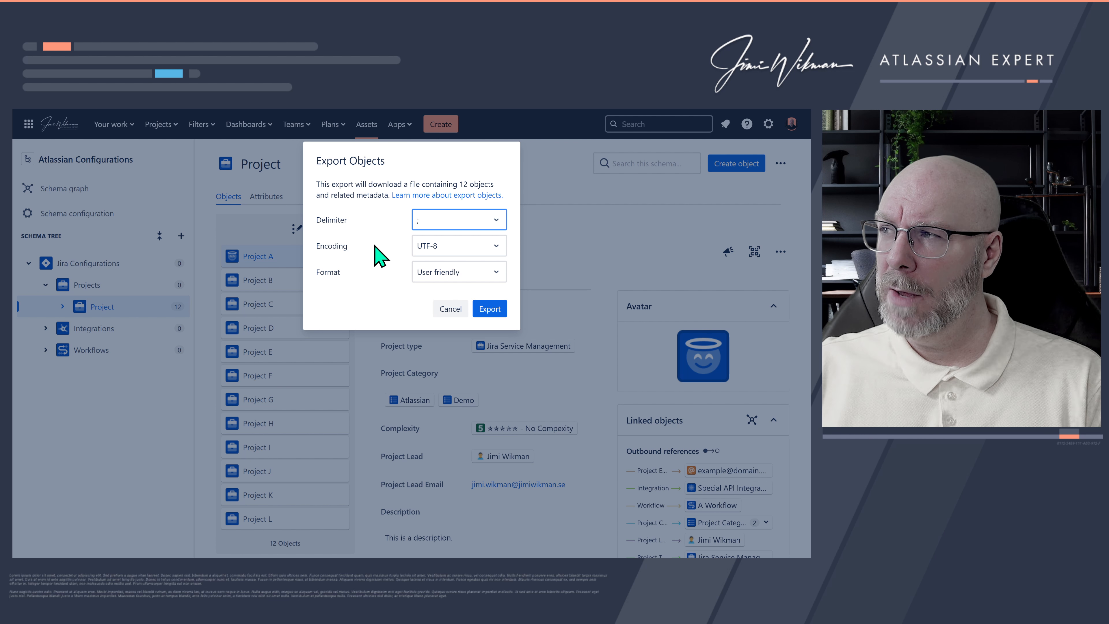
pyautogui.click(481, 309)
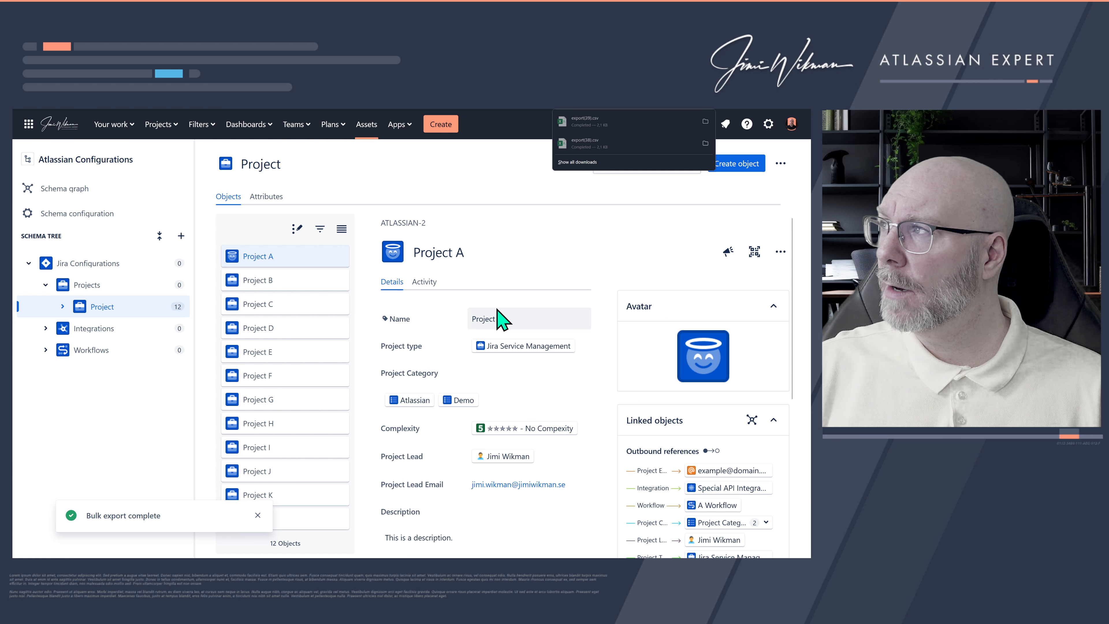
# Open the exported CSV in Excel and fit the widths of the Name to Complexity columns to their contents
pyautogui.click(599, 124)
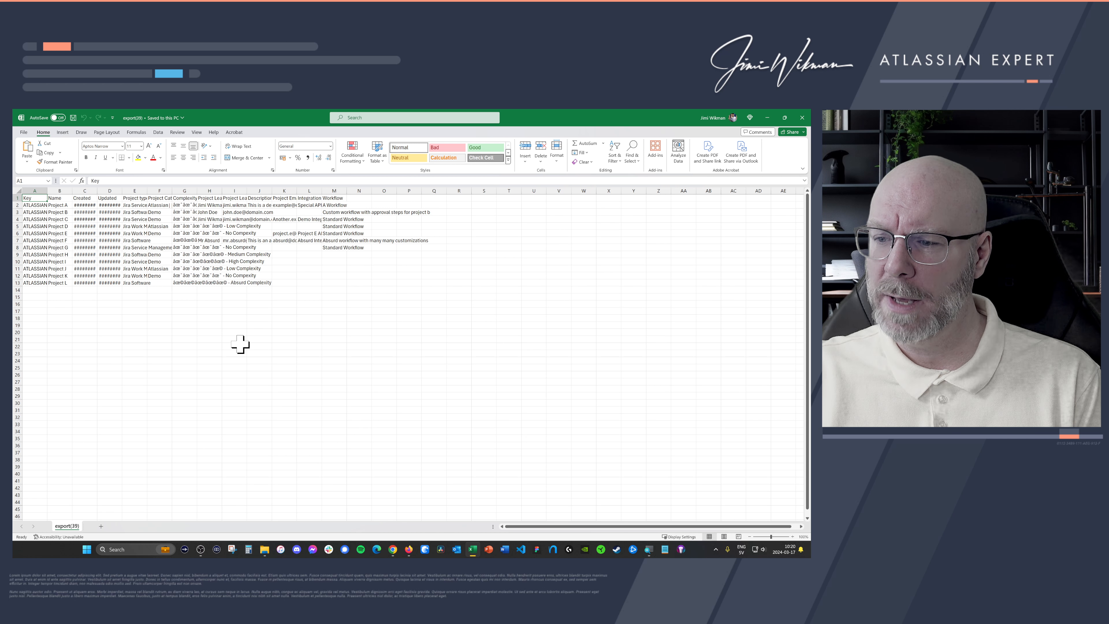
pyautogui.doubleClick(72, 191)
pyautogui.click(87, 197)
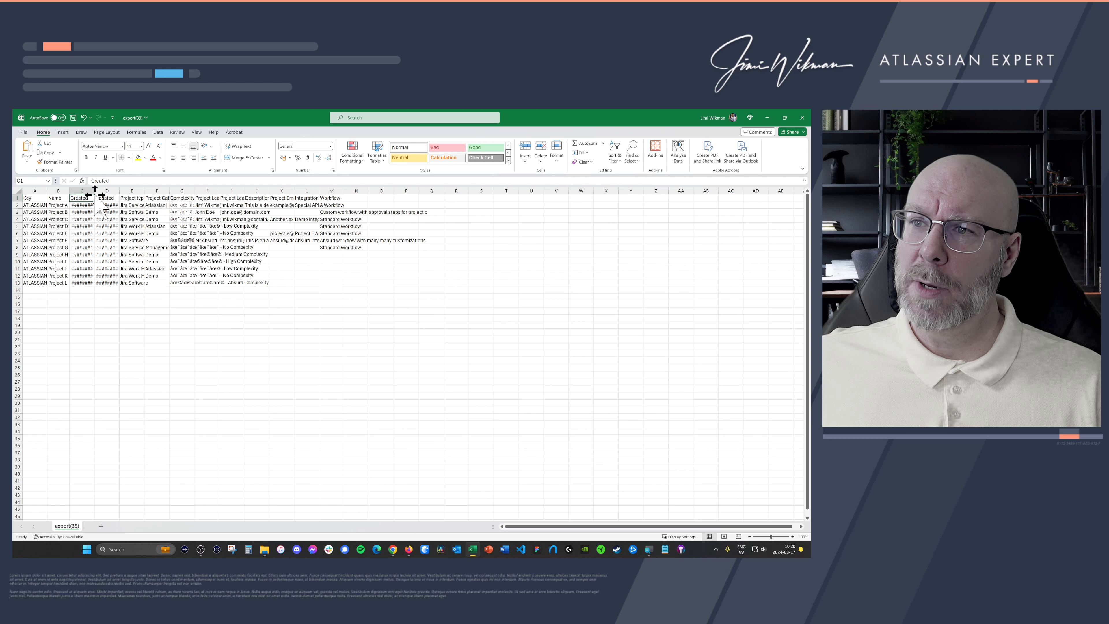
pyautogui.doubleClick(94, 191)
pyautogui.doubleClick(135, 191)
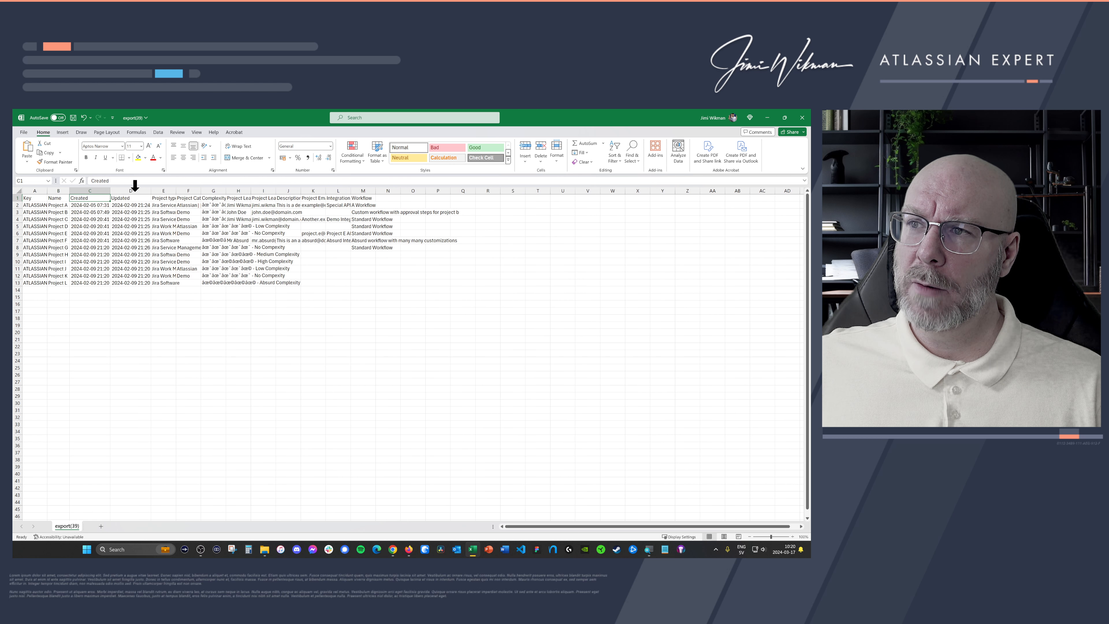
pyautogui.doubleClick(176, 191)
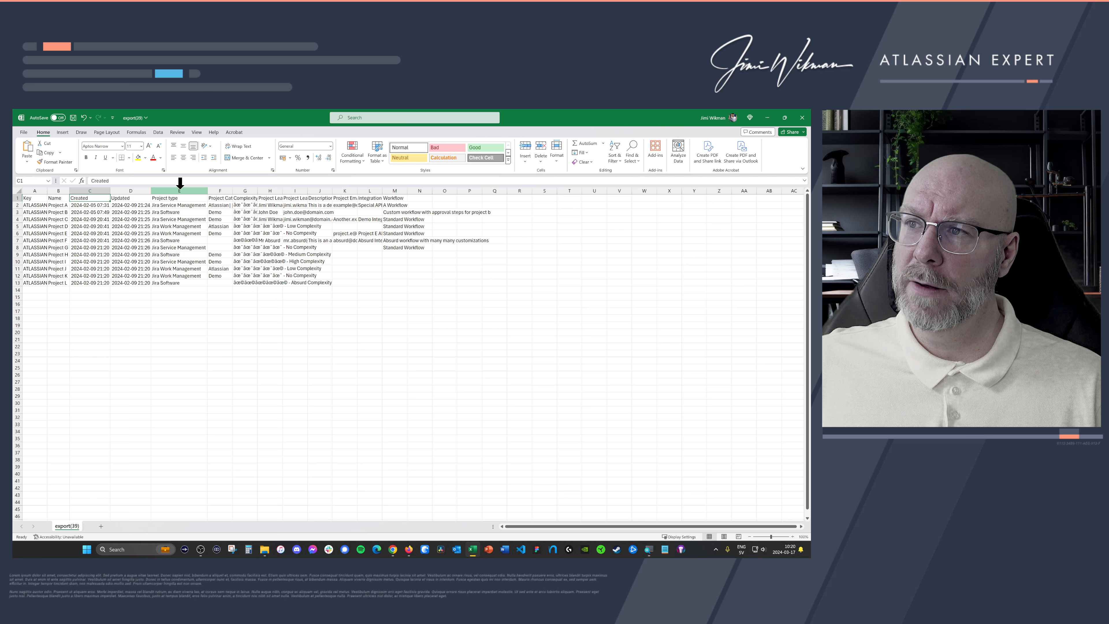
pyautogui.doubleClick(232, 191)
pyautogui.hotkey('ctrl', 'Home')
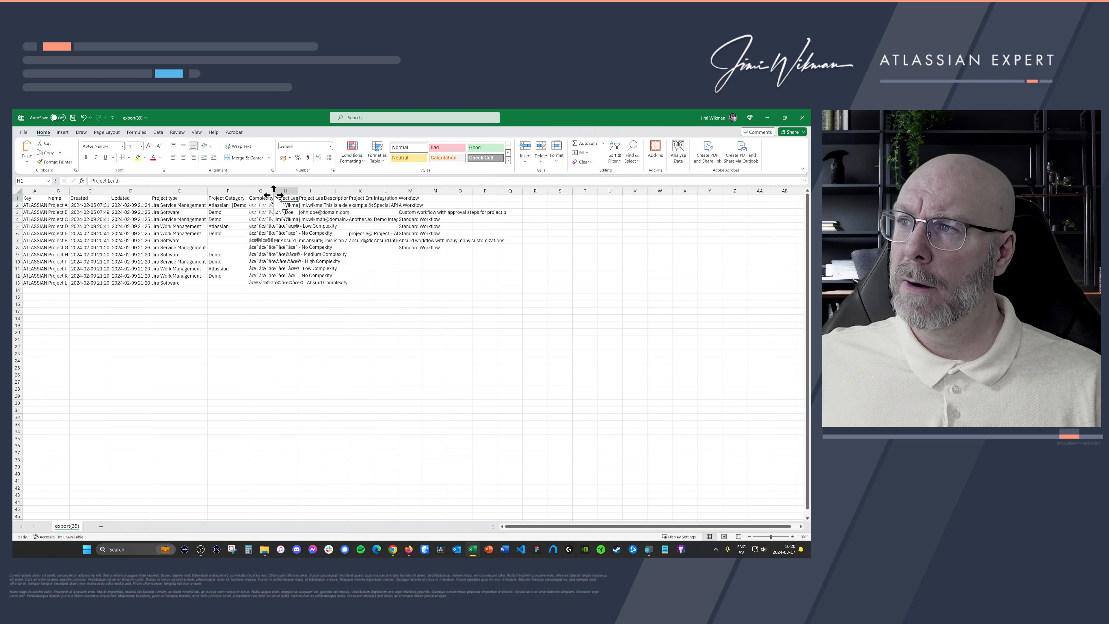
pyautogui.doubleClick(273, 191)
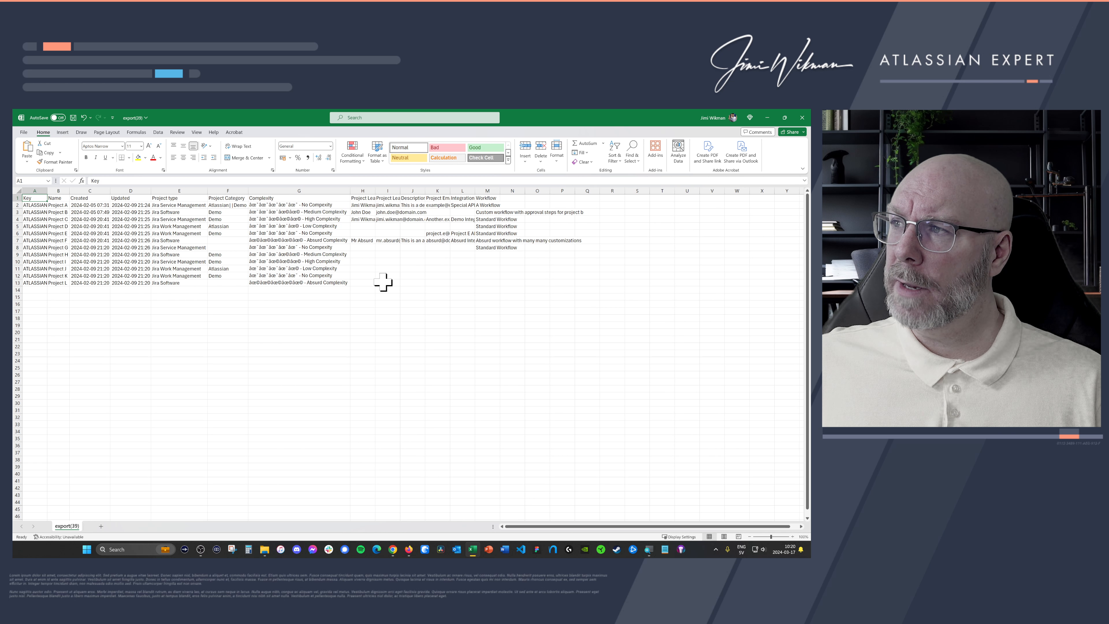
# Select the exported Complexity values, switch to Jira and inspect the name of Project A's Complexity object
pyautogui.moveTo(305, 282); pyautogui.dragTo(276, 206)
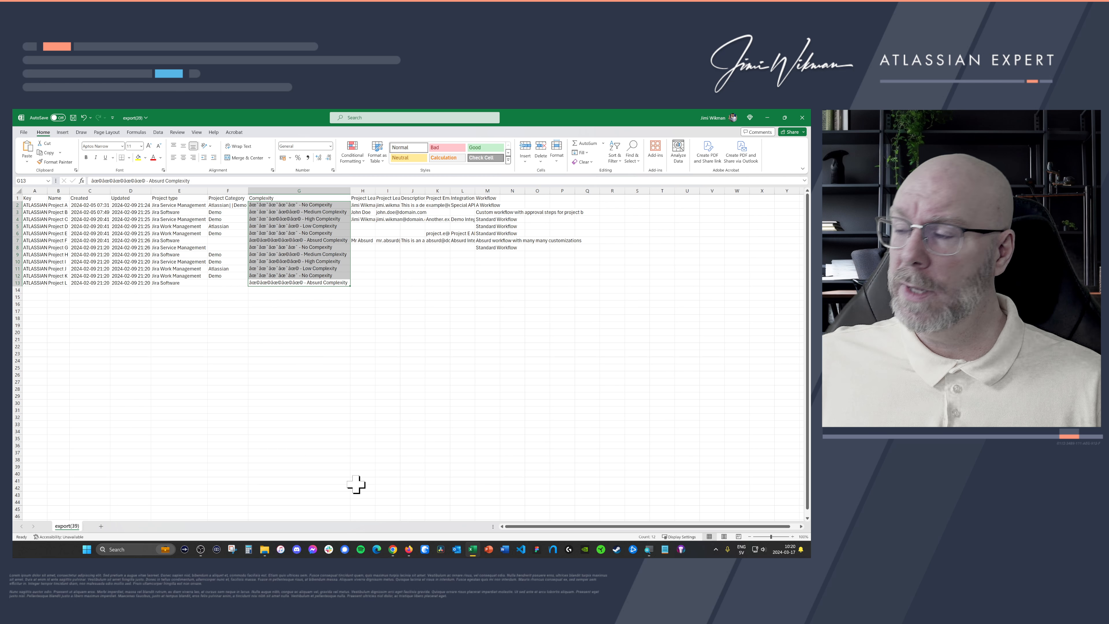
pyautogui.click(409, 550)
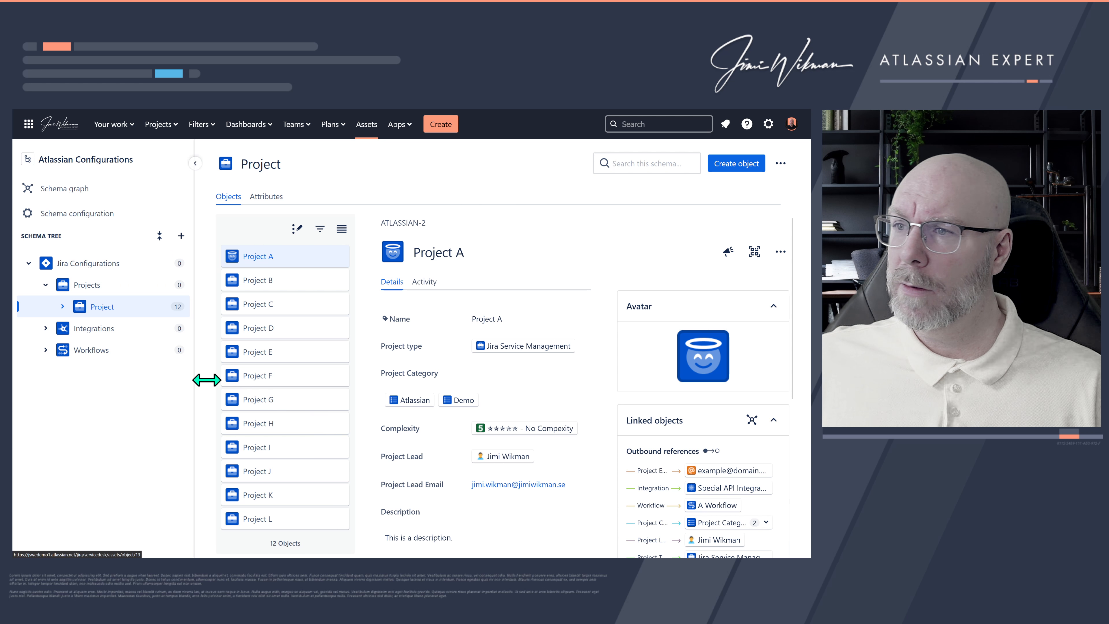
pyautogui.scroll(-3, 513, 369)
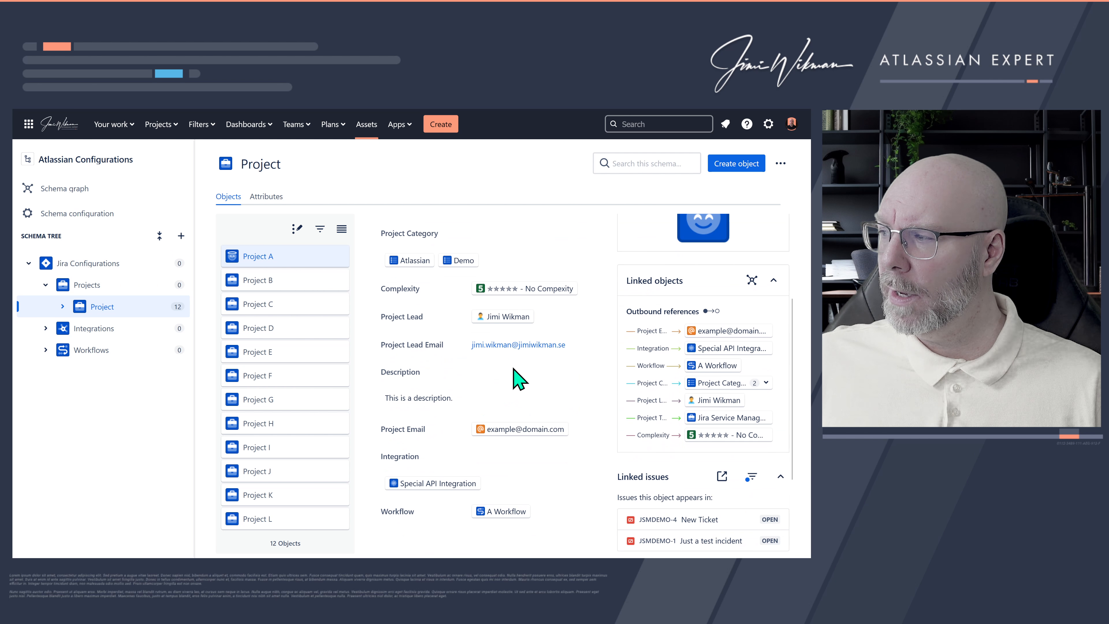
pyautogui.click(526, 290)
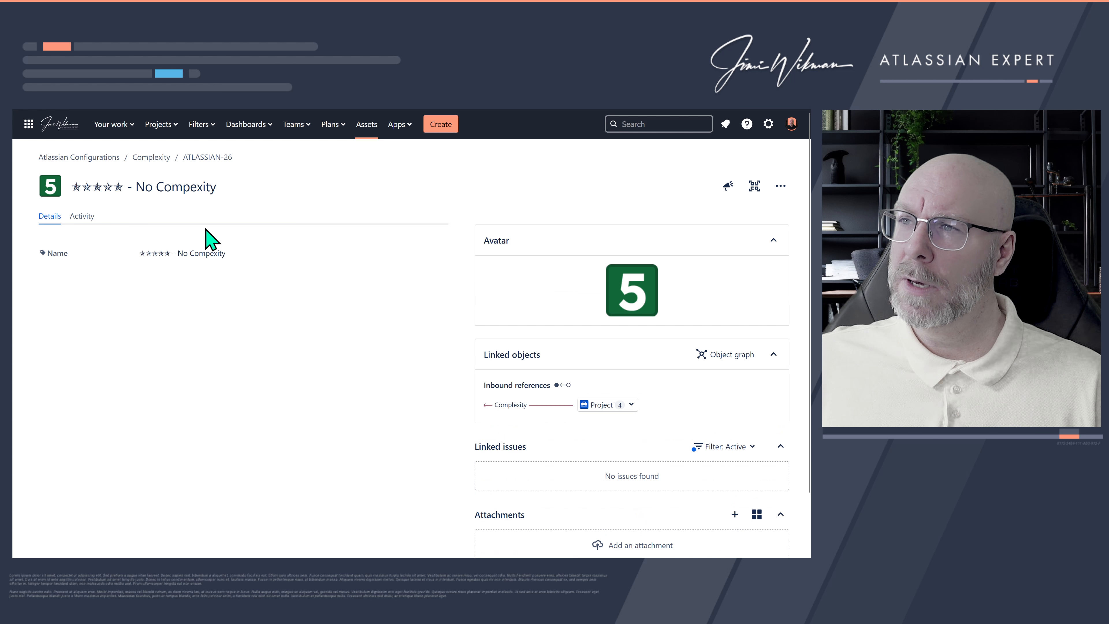
pyautogui.moveTo(226, 189); pyautogui.dragTo(74, 211)
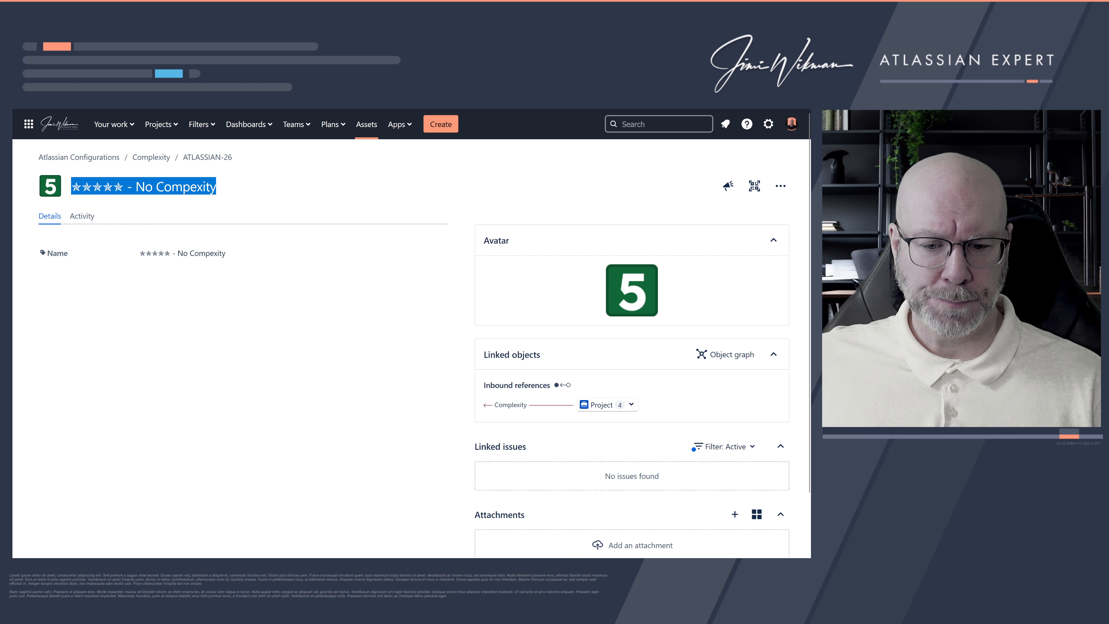
# Switch back to Excel, check Project F's Complexity value and close the workbook
pyautogui.hotkey('alt', 'Tab')
pyautogui.click(286, 239)
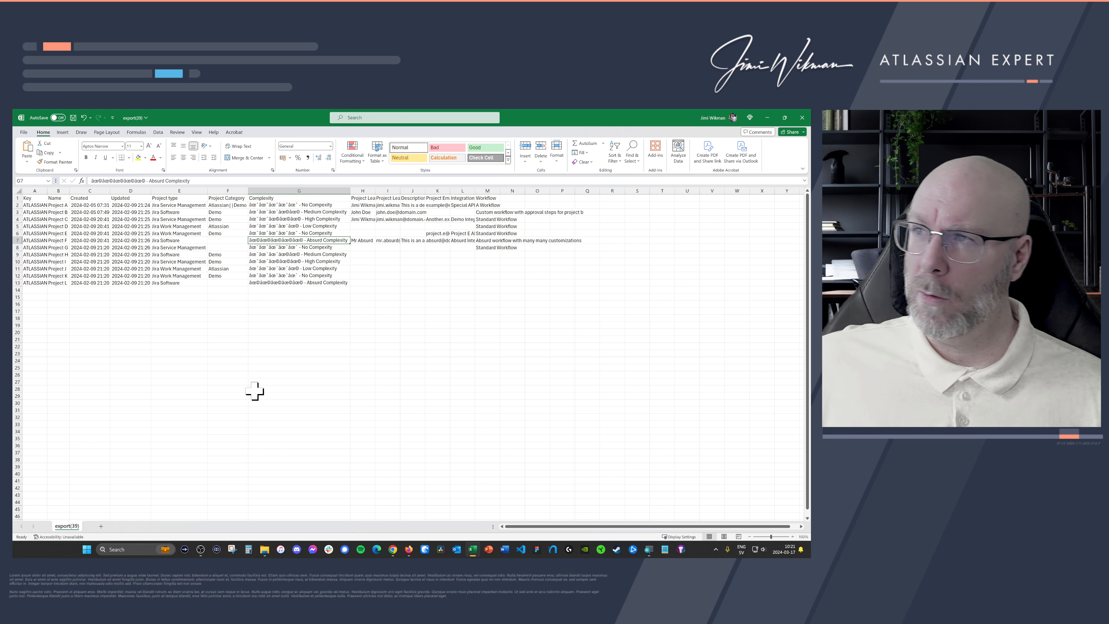
pyautogui.click(801, 117)
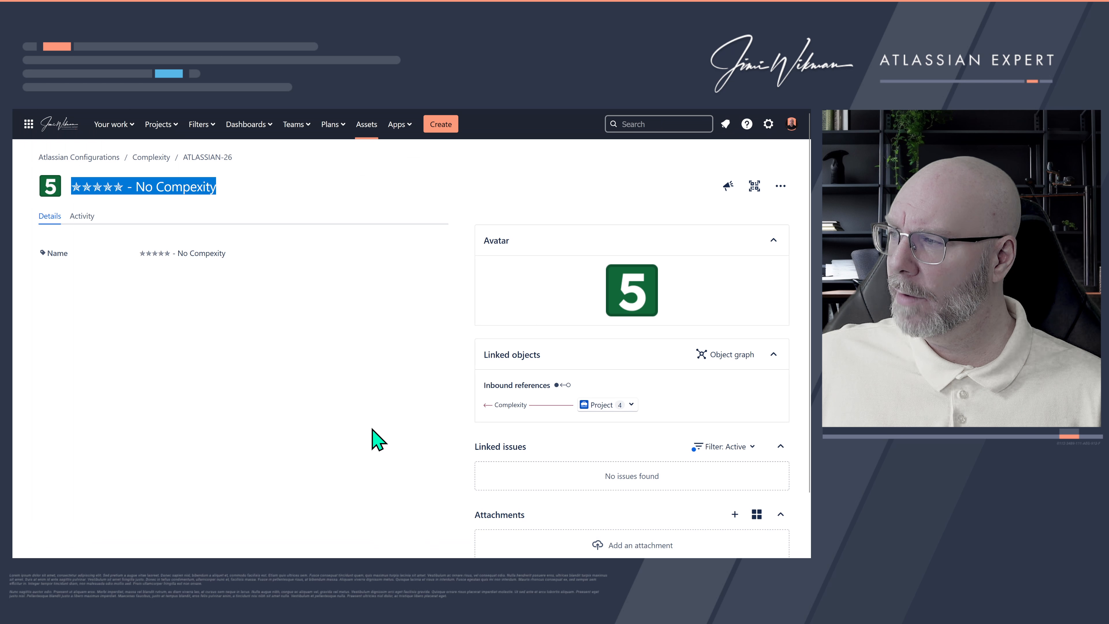
# Return to the Project object list and bulk-delete all its objects, acknowledging that the action is irreversible
pyautogui.click(267, 296)
pyautogui.hotkey('alt', 'Left')
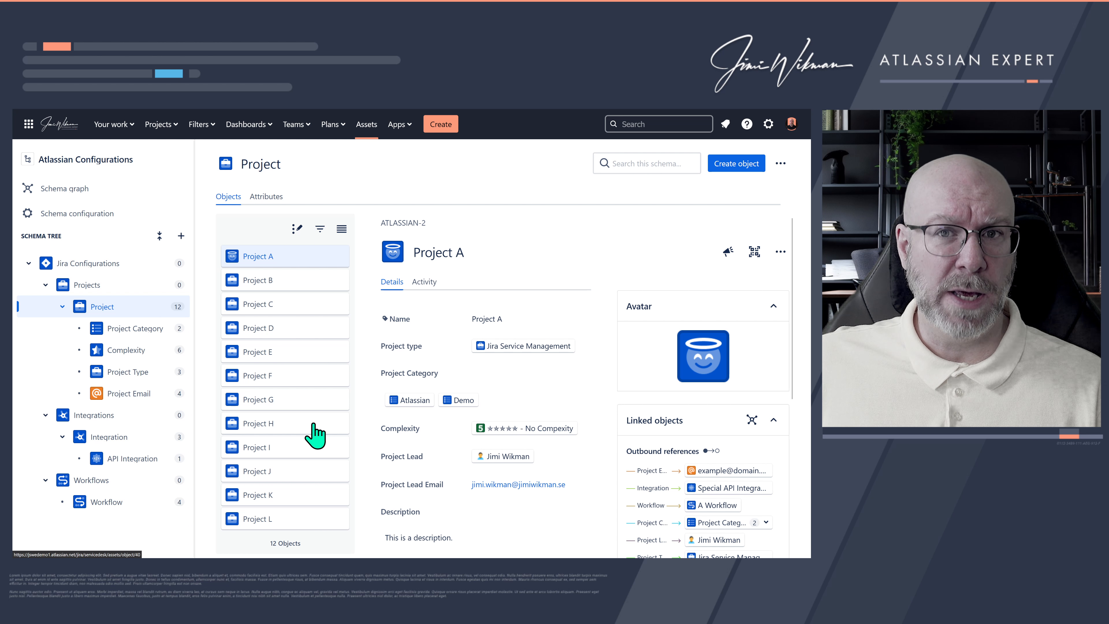
pyautogui.click(297, 229)
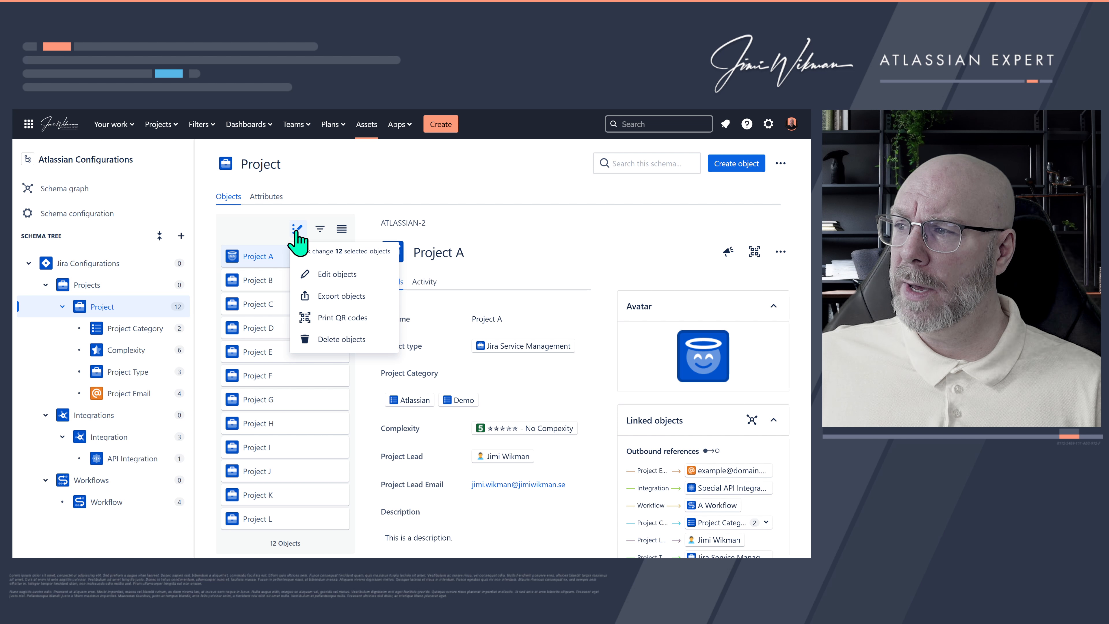
pyautogui.click(359, 341)
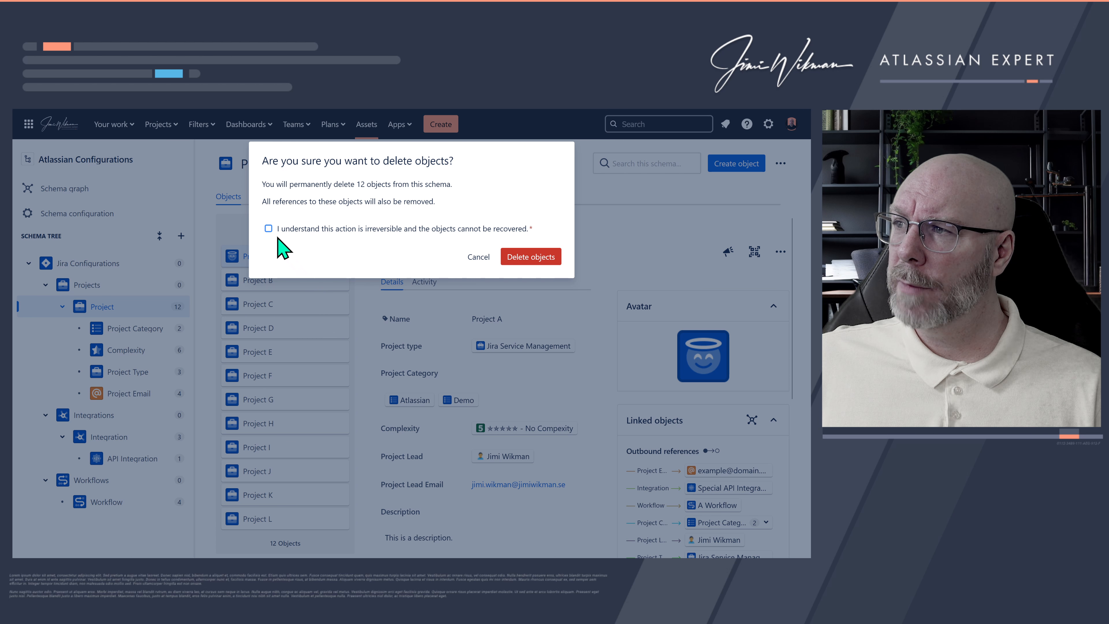
pyautogui.click(268, 228)
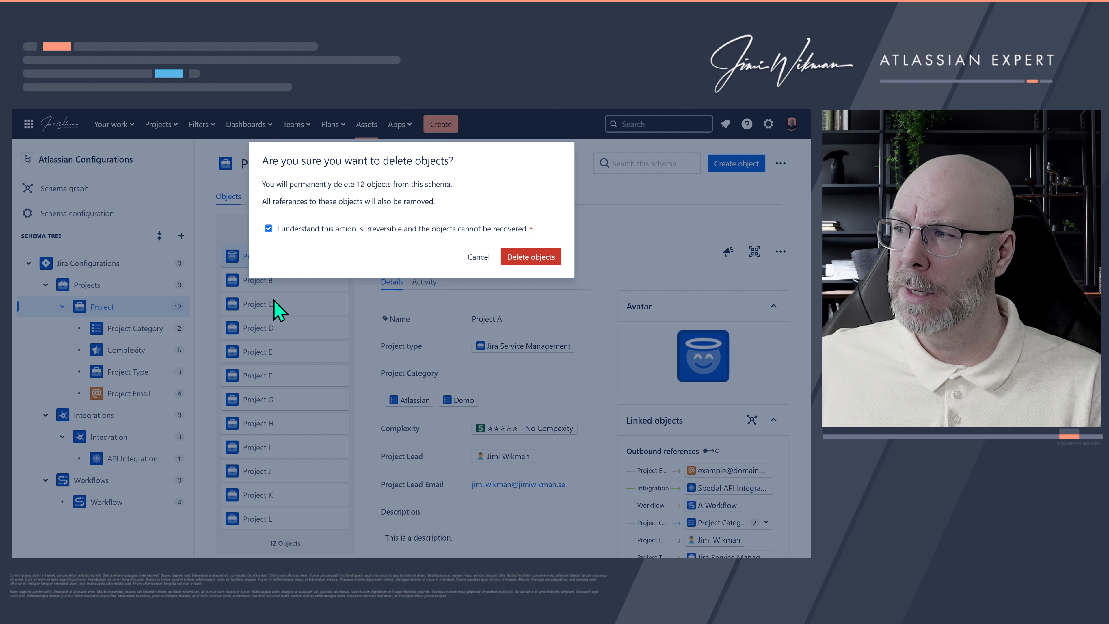
pyautogui.click(522, 267)
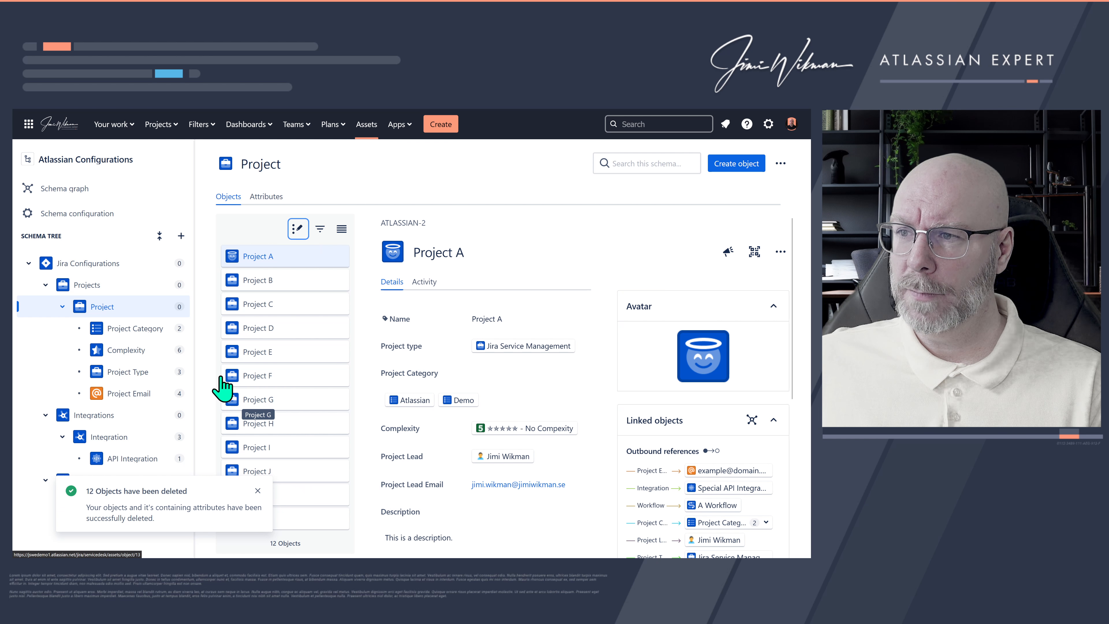
# Refresh the Project object type's object list and dismiss the deletion notification
pyautogui.click(138, 331)
pyautogui.click(125, 312)
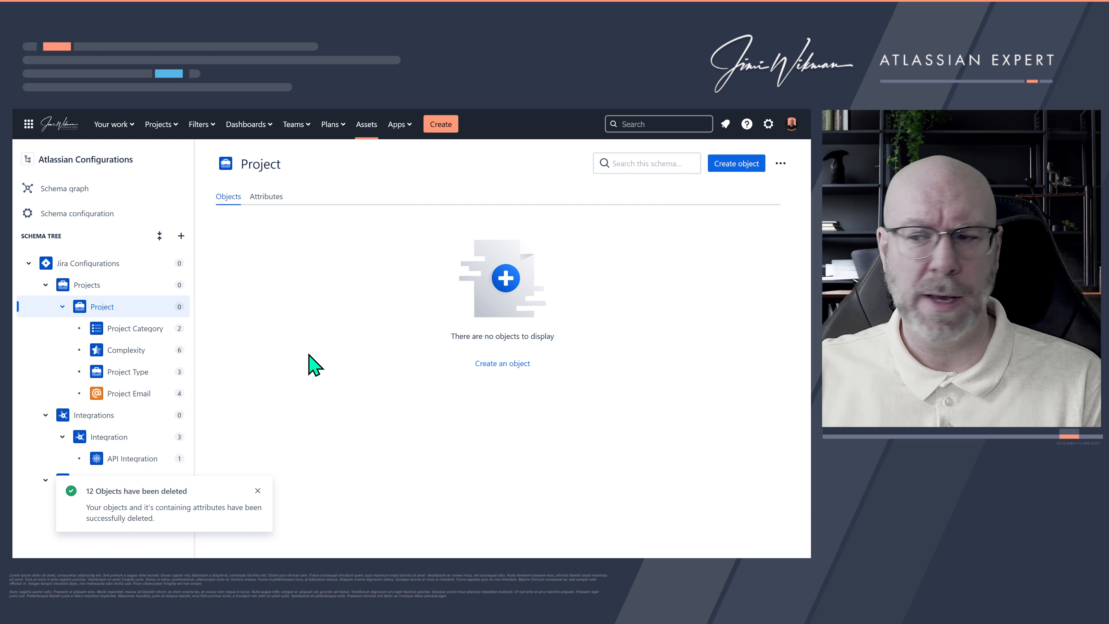
pyautogui.click(257, 491)
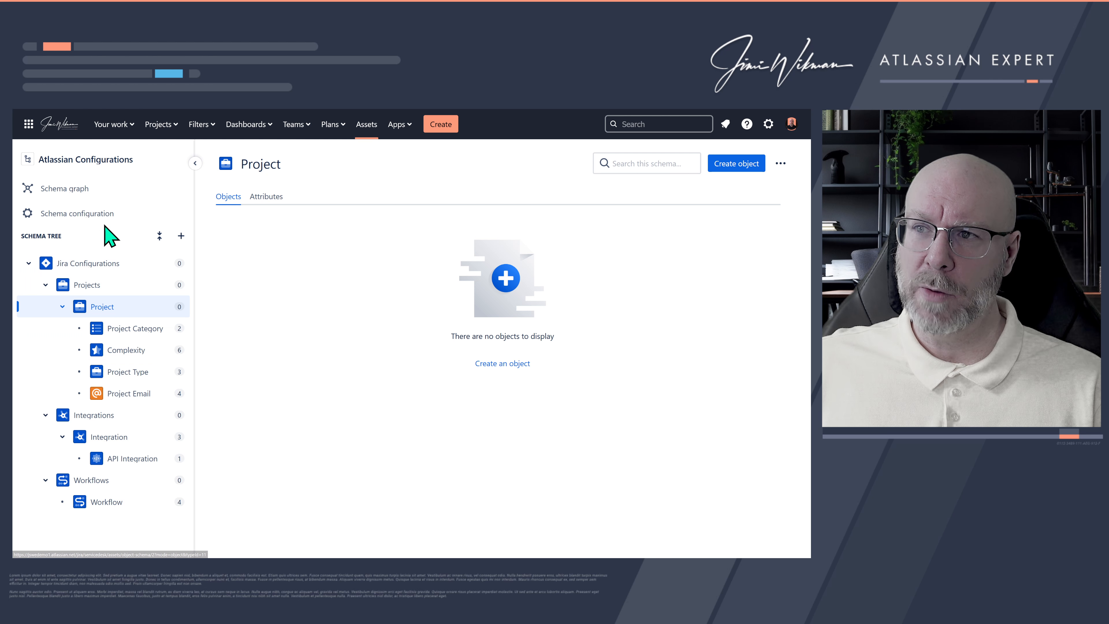
# Start creating a new import in the Atlassian Configurations schema's configuration
pyautogui.click(91, 213)
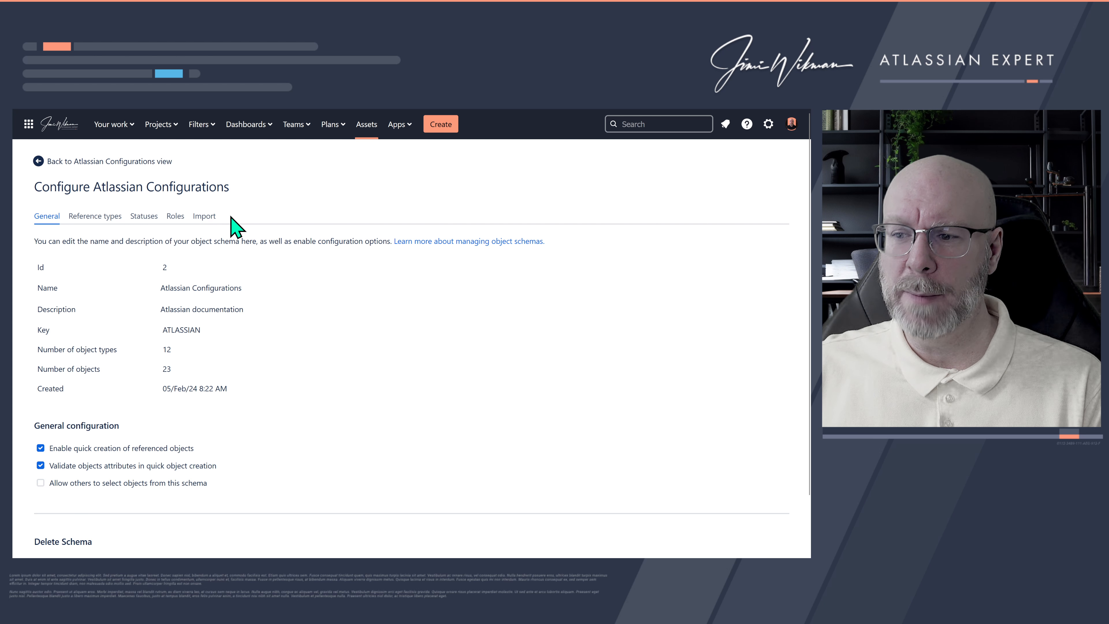
pyautogui.click(207, 220)
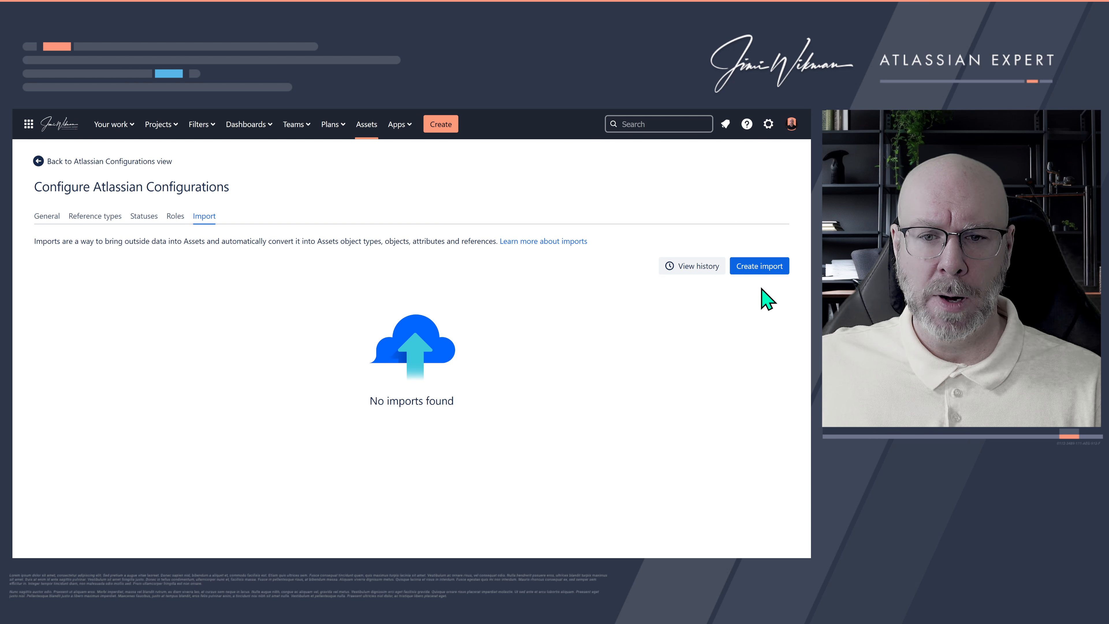
pyautogui.click(760, 267)
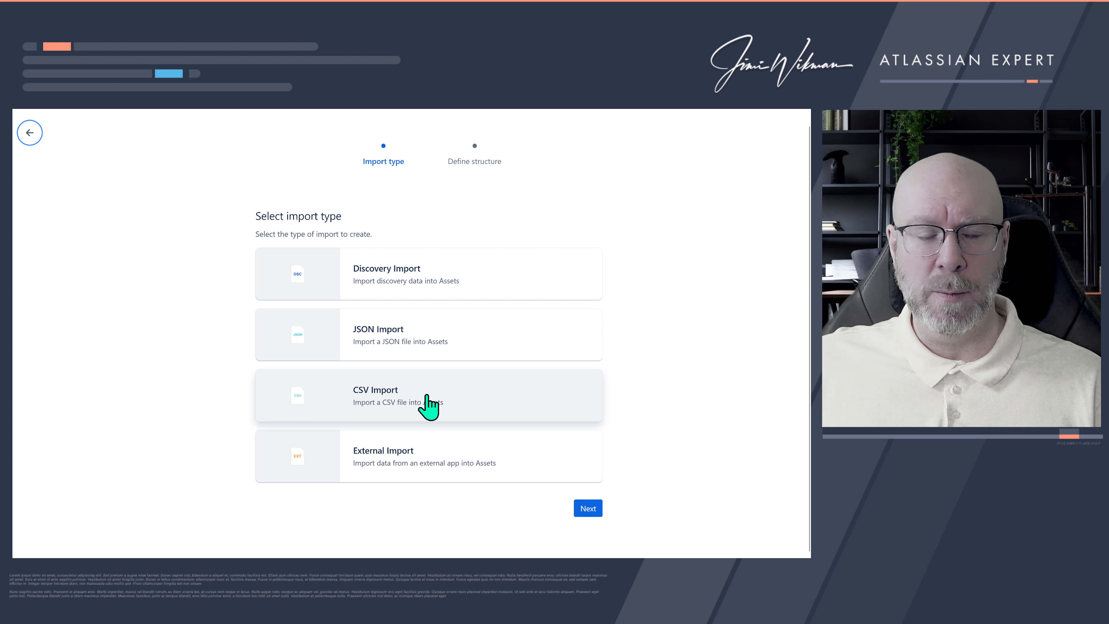
# Choose CSV as the import type and name the new import Projects
pyautogui.click(417, 401)
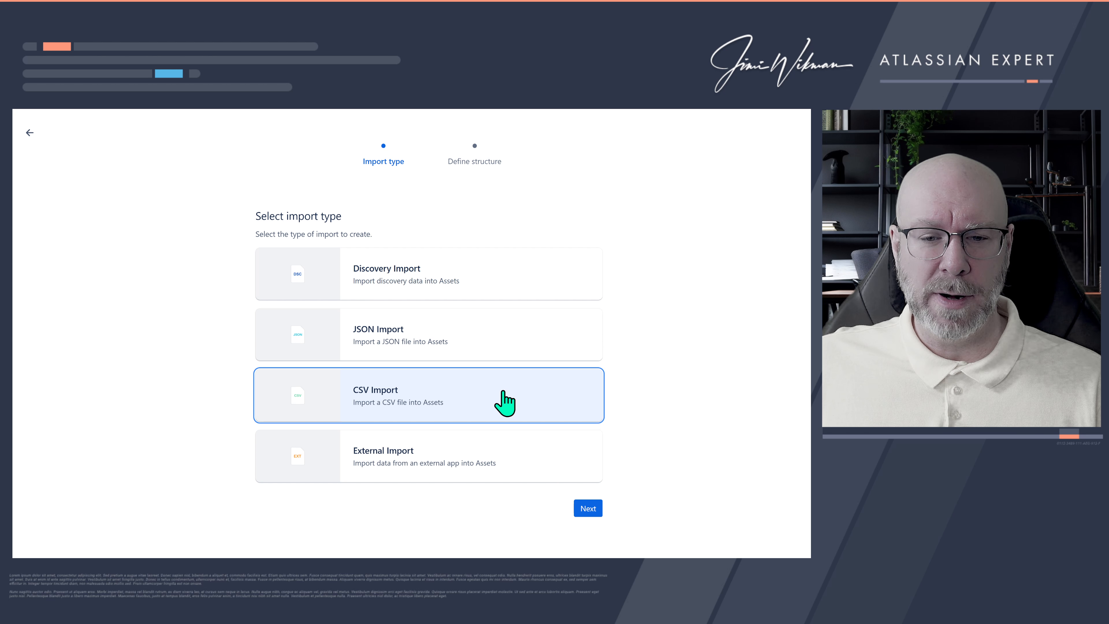
pyautogui.click(589, 511)
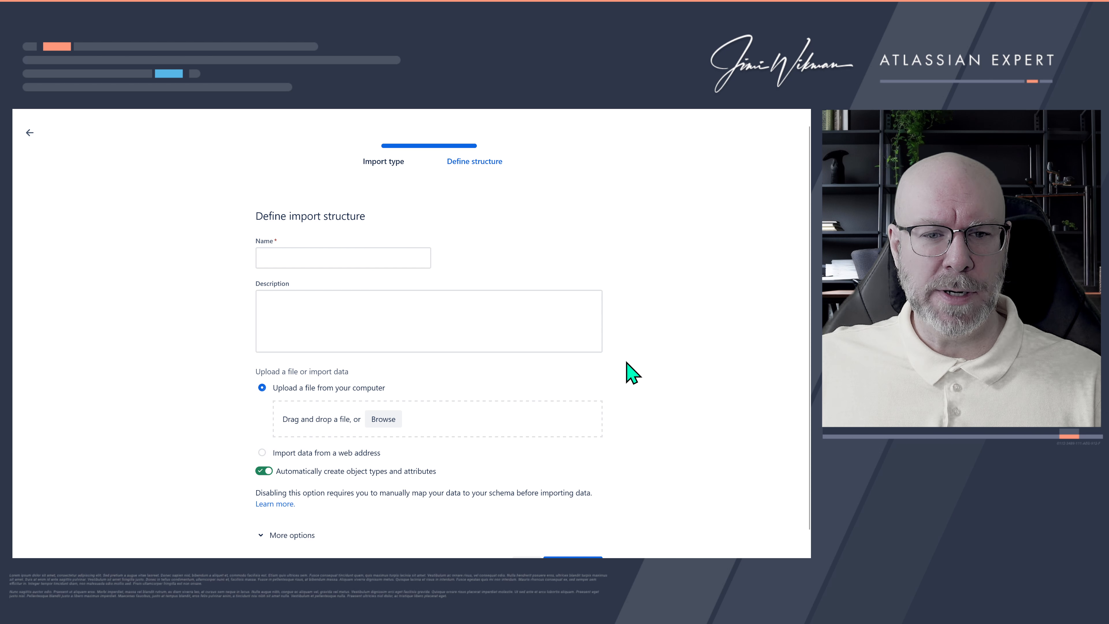
pyautogui.scroll(-1, 626, 362)
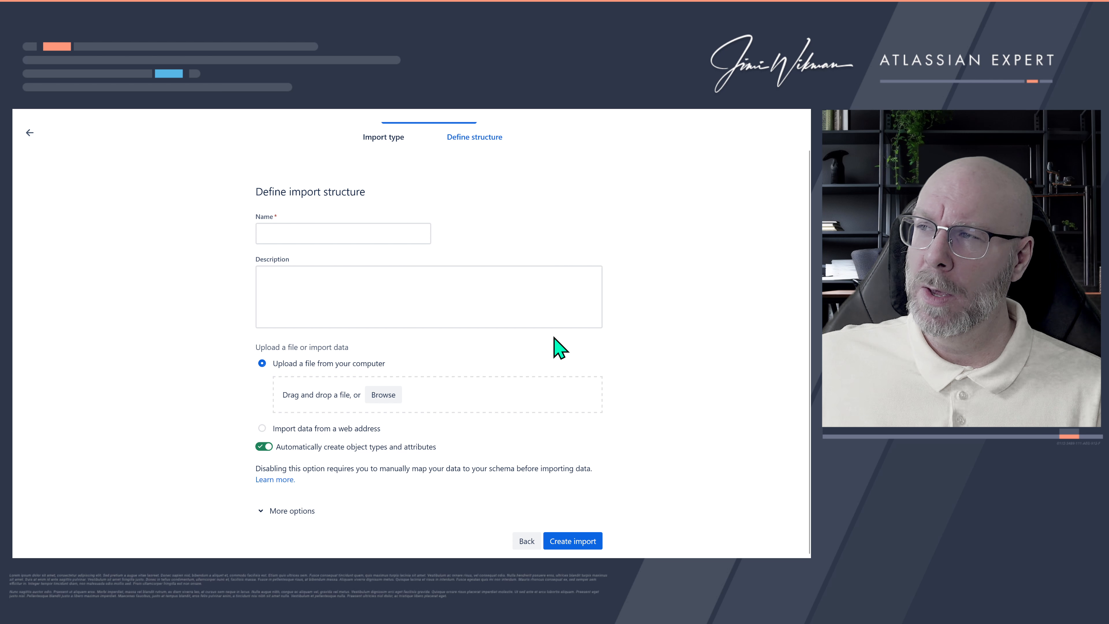
pyautogui.click(276, 230)
pyautogui.write('Projects')
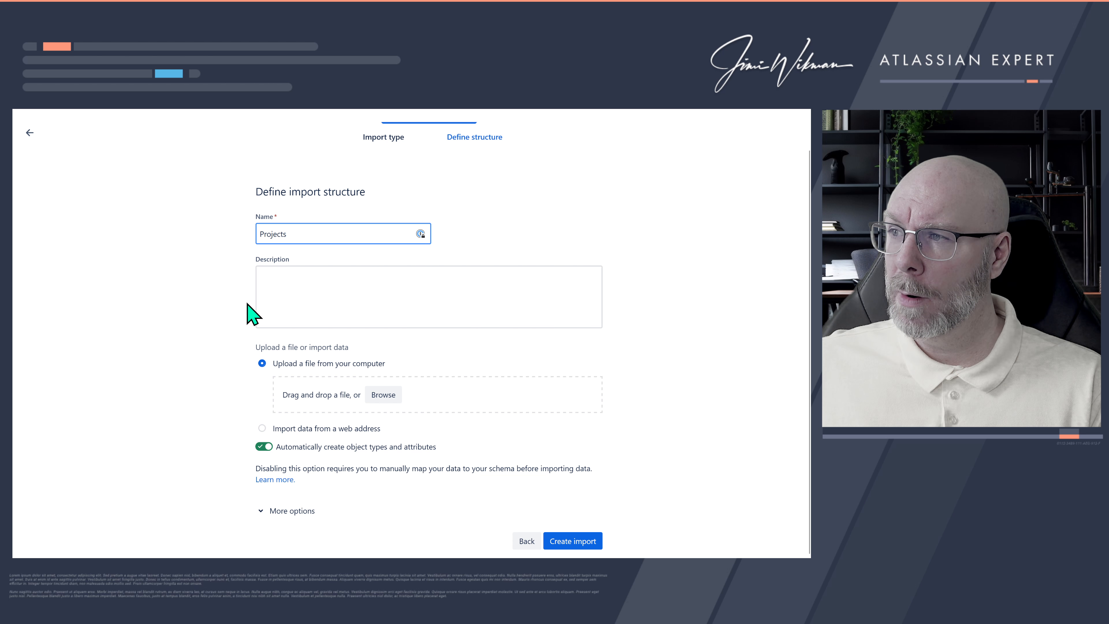
pyautogui.click(311, 282)
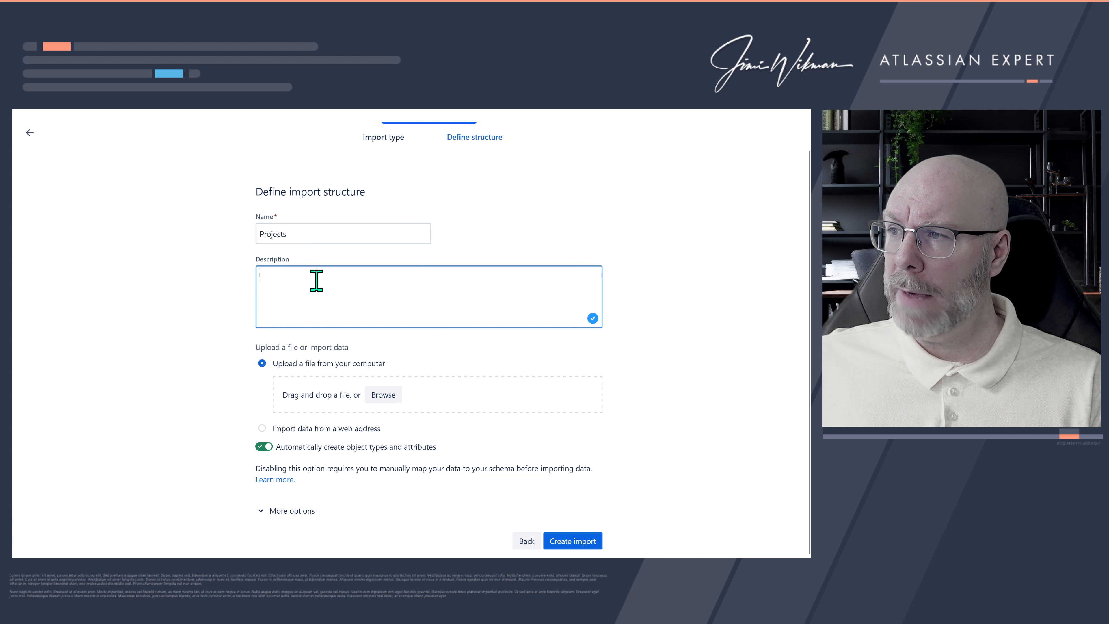
# Upload export(39).csv from the Downloads folder as the import's source file
pyautogui.click(387, 398)
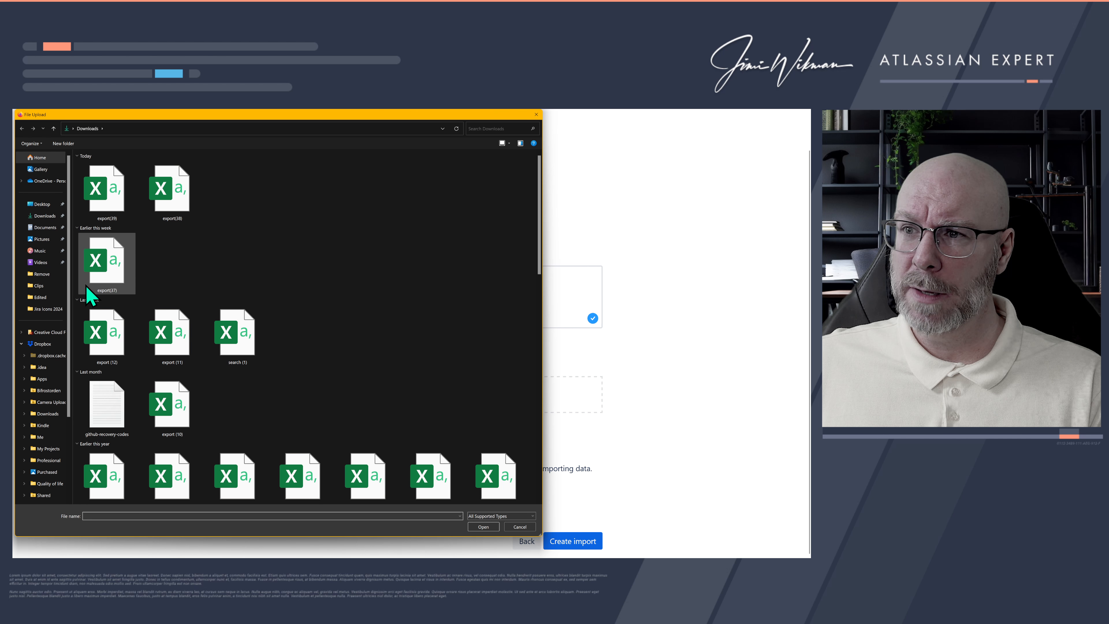
pyautogui.doubleClick(116, 197)
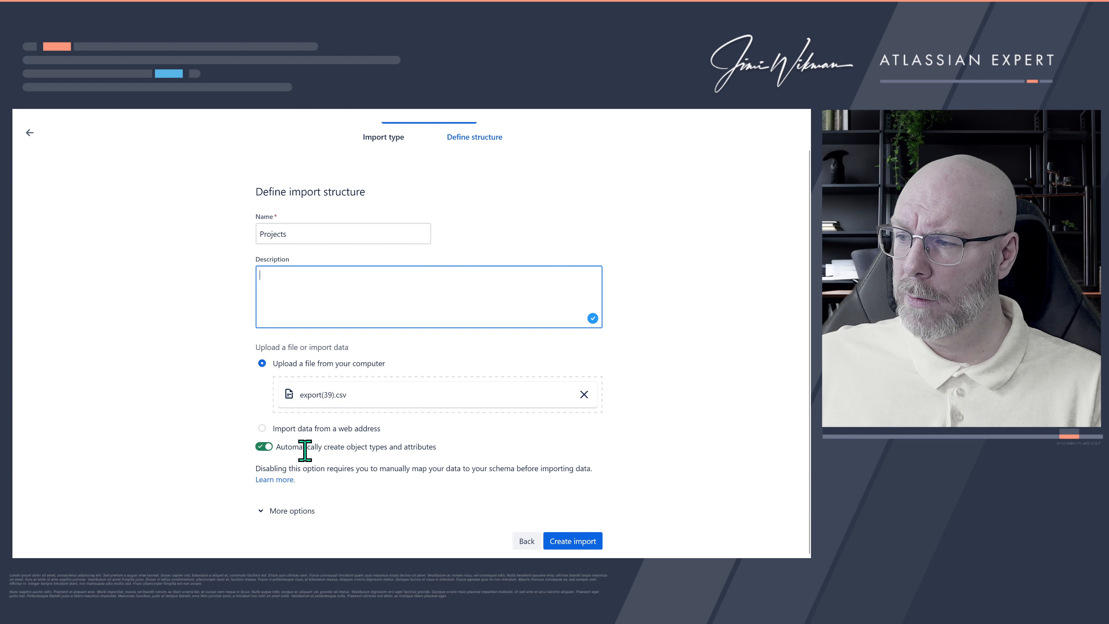
pyautogui.moveTo(437, 446); pyautogui.dragTo(260, 457)
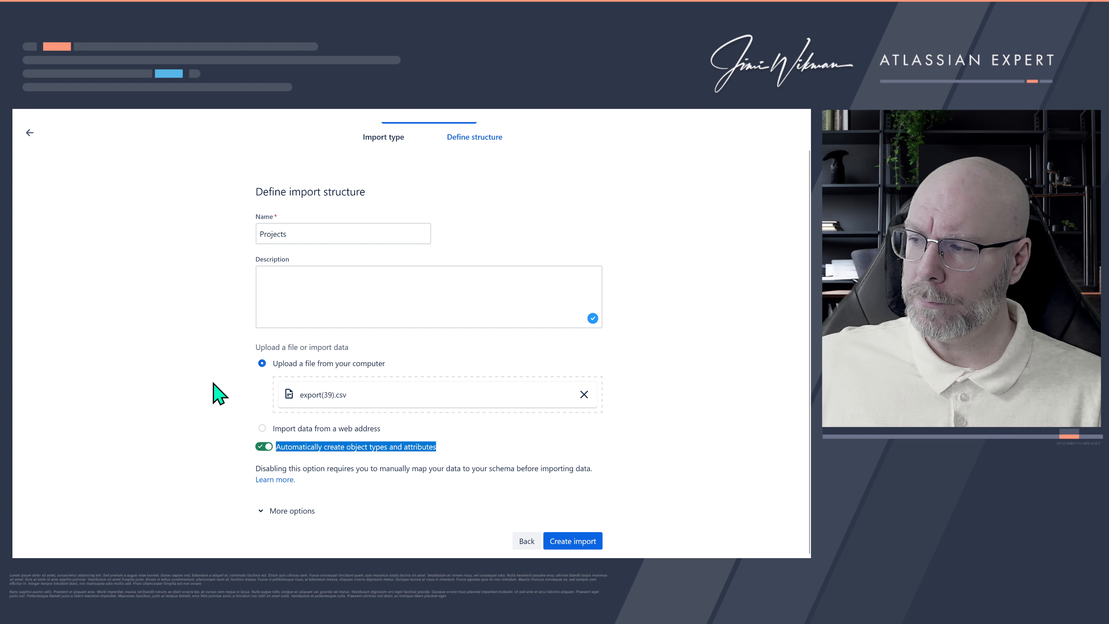
# Expand the import's additional options and set the delimiter to a semicolon
pyautogui.click(262, 510)
pyautogui.scroll(-5, 188, 470)
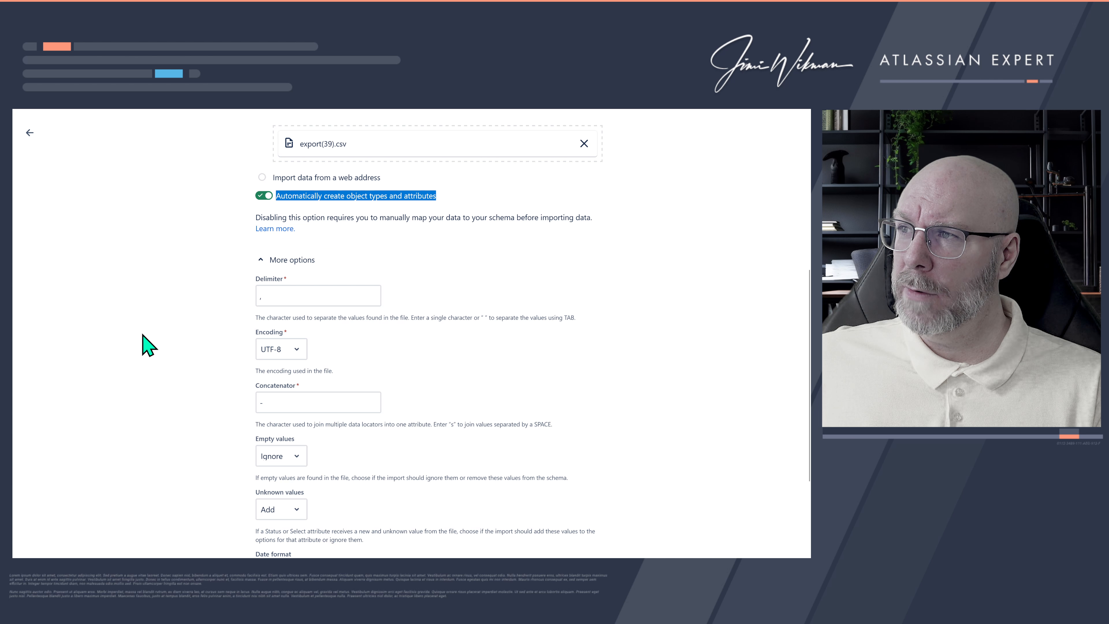
pyautogui.click(268, 295)
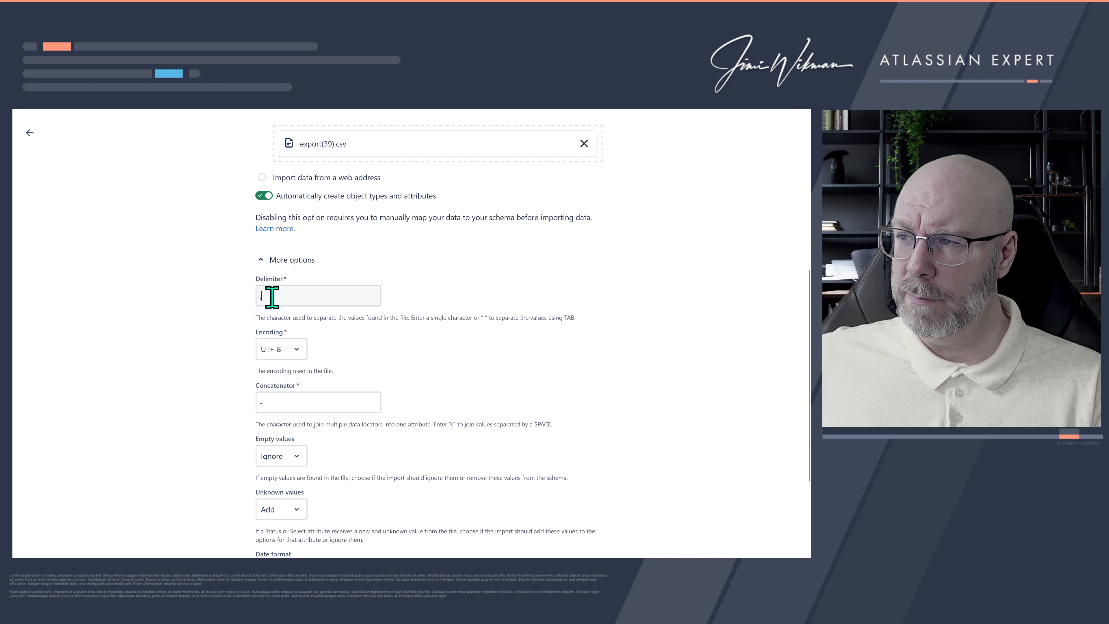
pyautogui.write(';')
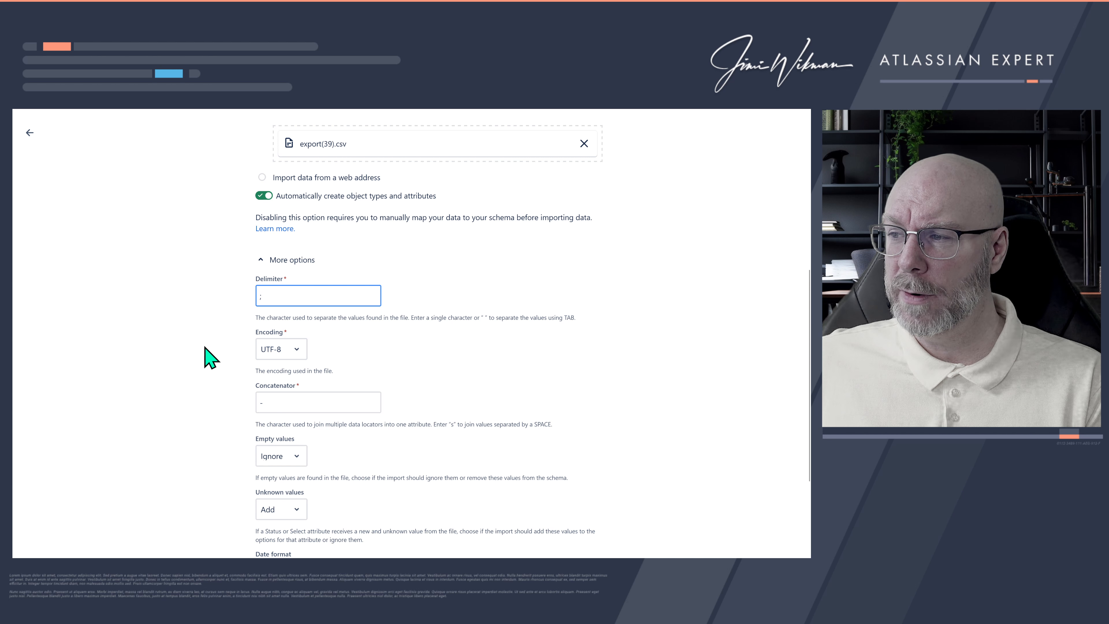
# Review the choices for empty values, unknown values and date formats, keeping Ignore for empty values and Add for unknown values
pyautogui.scroll(-3, 203, 355)
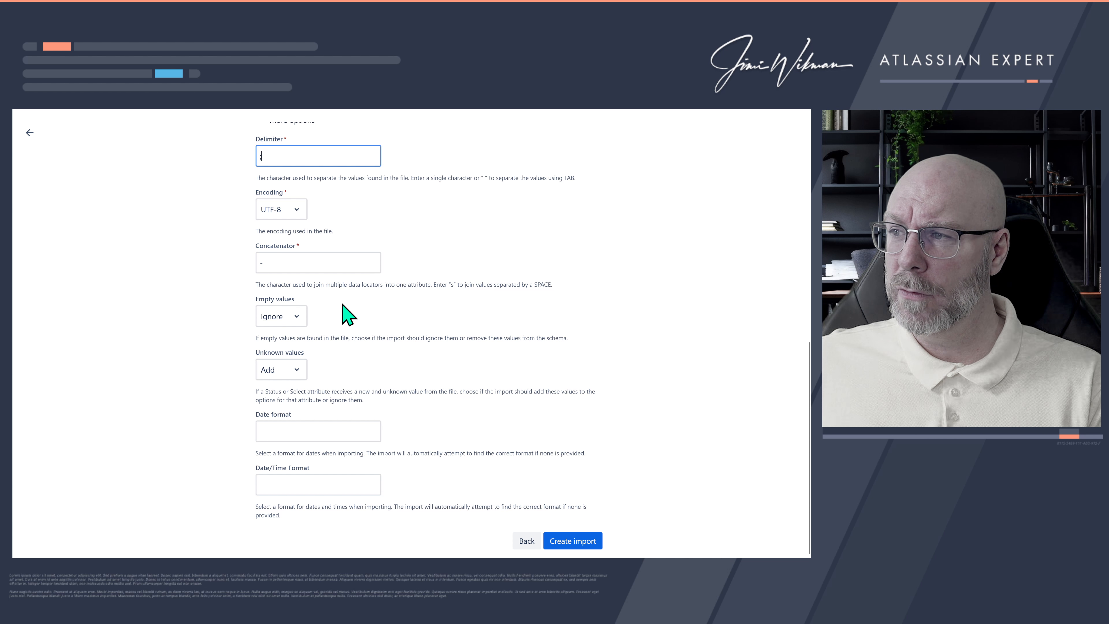
pyautogui.click(289, 316)
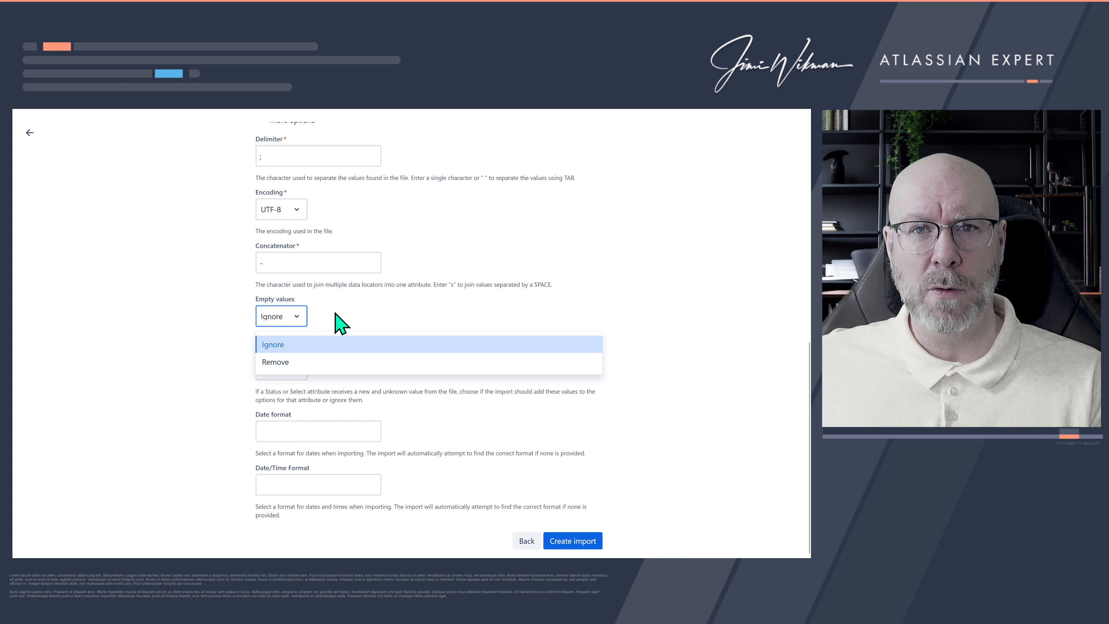
pyautogui.click(309, 345)
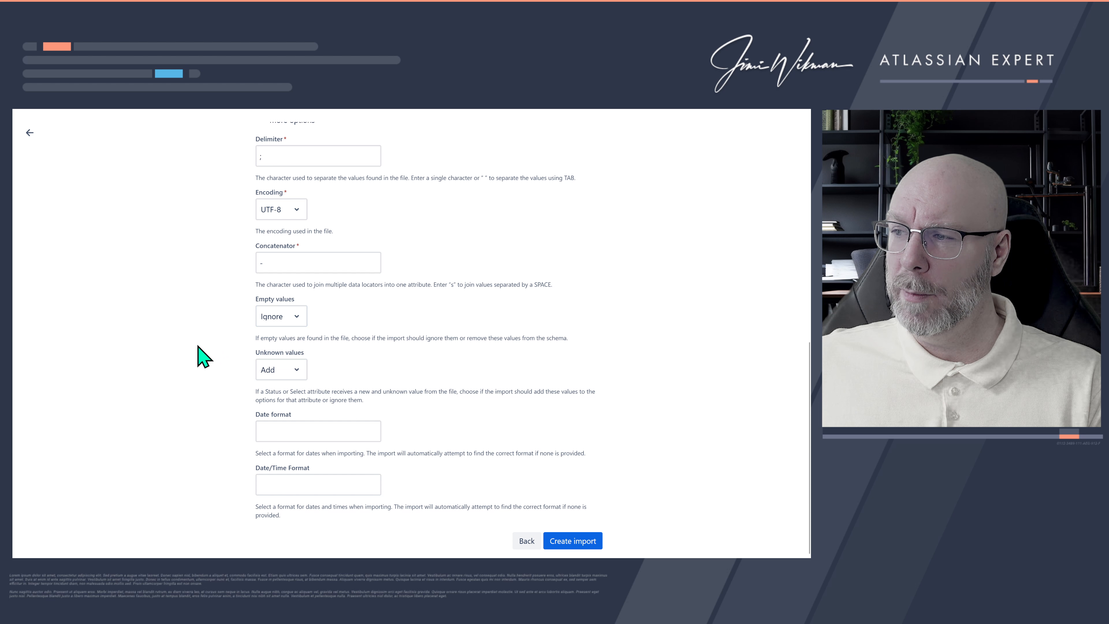
pyautogui.click(284, 370)
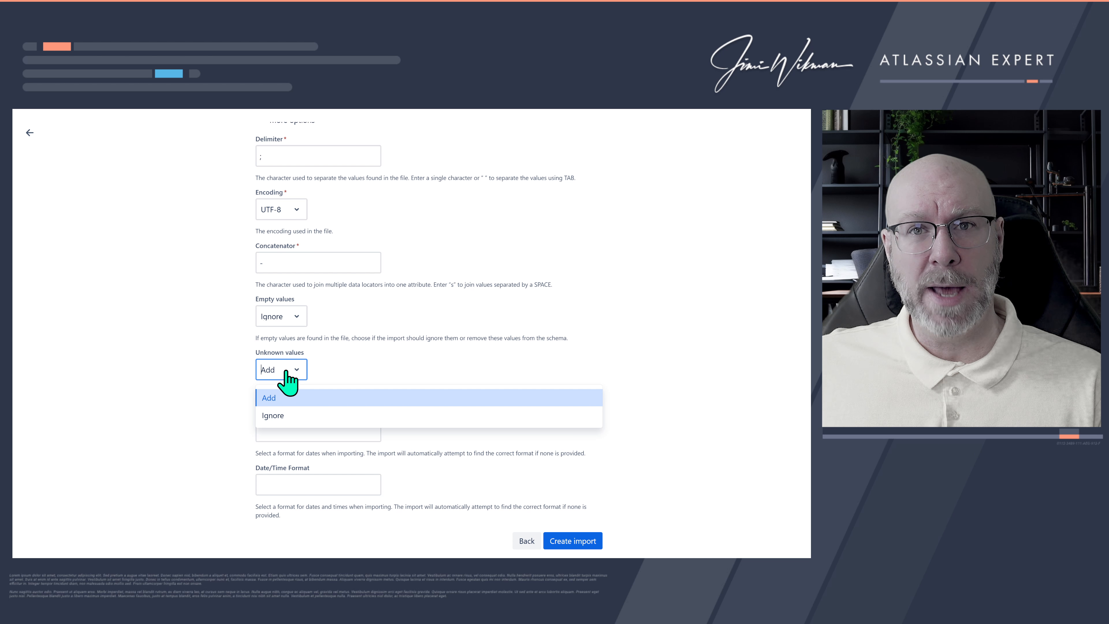
pyautogui.click(220, 374)
pyautogui.click(286, 371)
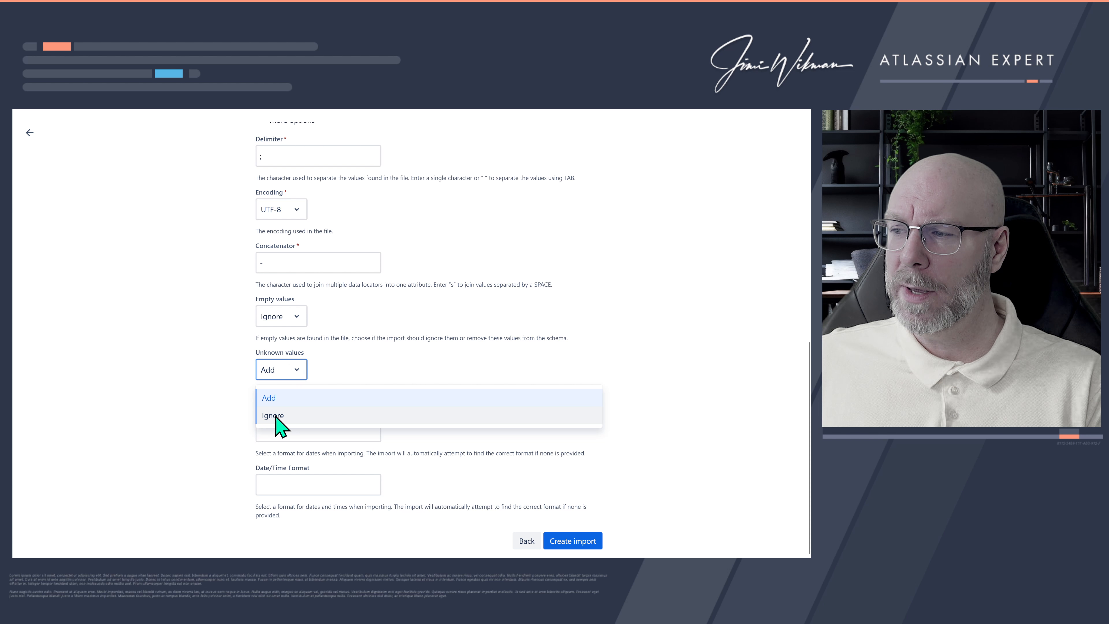
pyautogui.click(230, 372)
pyautogui.click(299, 429)
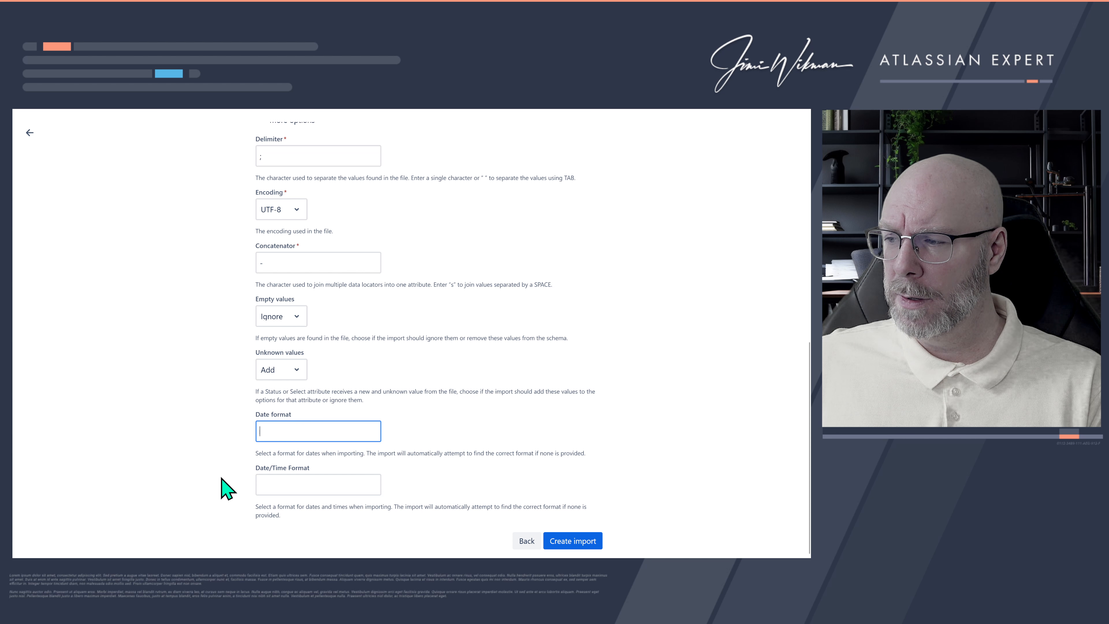
pyautogui.click(284, 483)
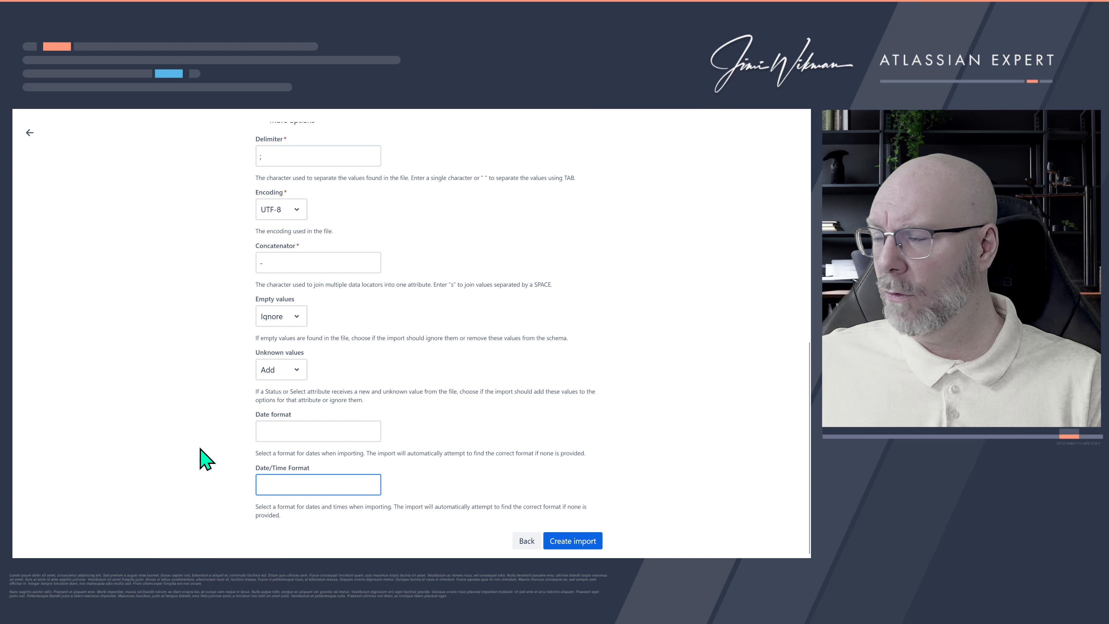
# Switch automatic creation of object types and attributes off and back on
pyautogui.scroll(5, 206, 458)
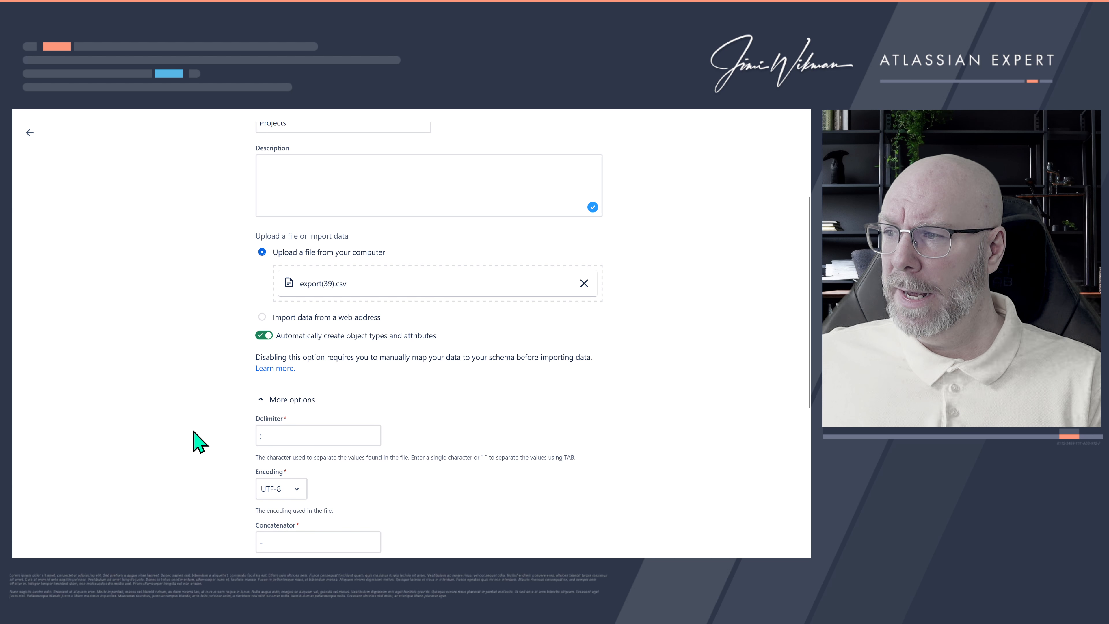
pyautogui.click(262, 336)
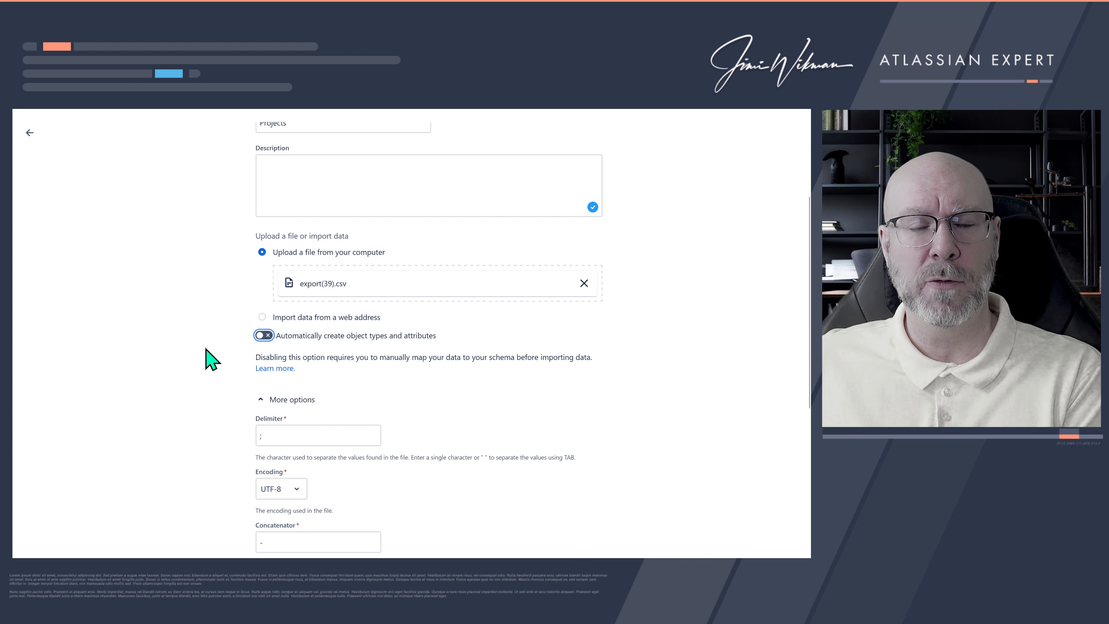
pyautogui.click(263, 336)
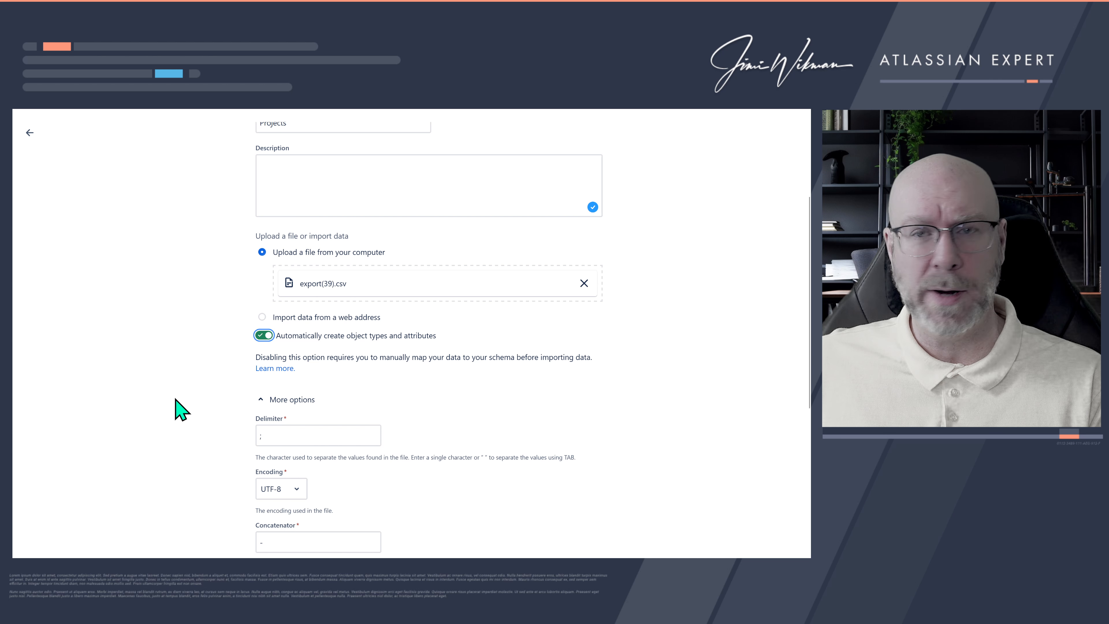
# Review the import definition, create the Projects import and run it to load the CSV data
pyautogui.scroll(-3, 223, 390)
pyautogui.scroll(6, 253, 395)
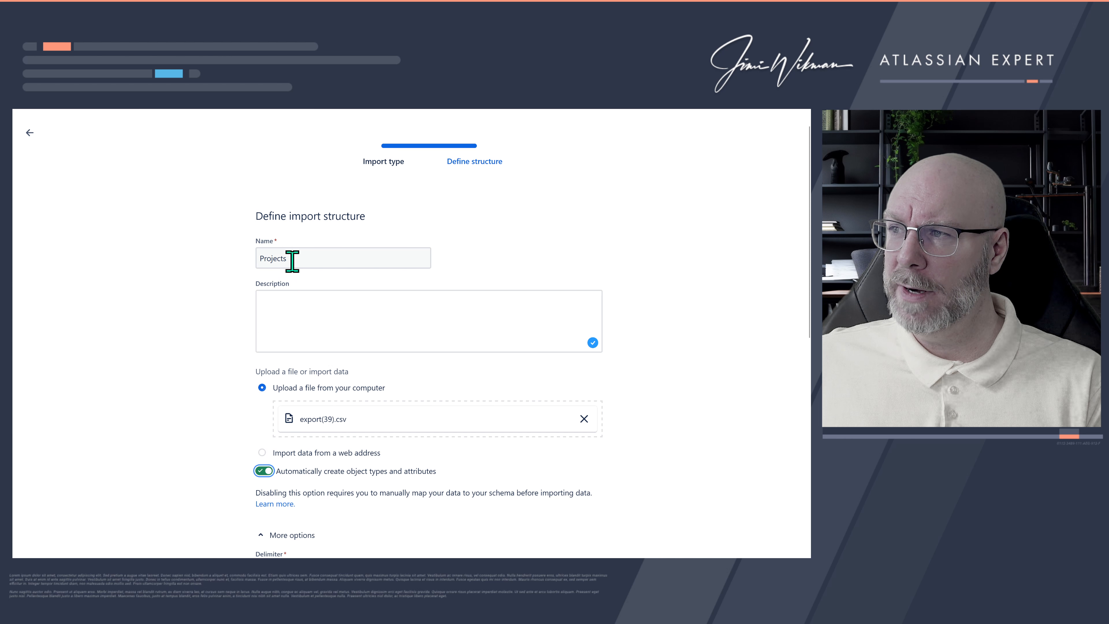
pyautogui.scroll(-5, 218, 362)
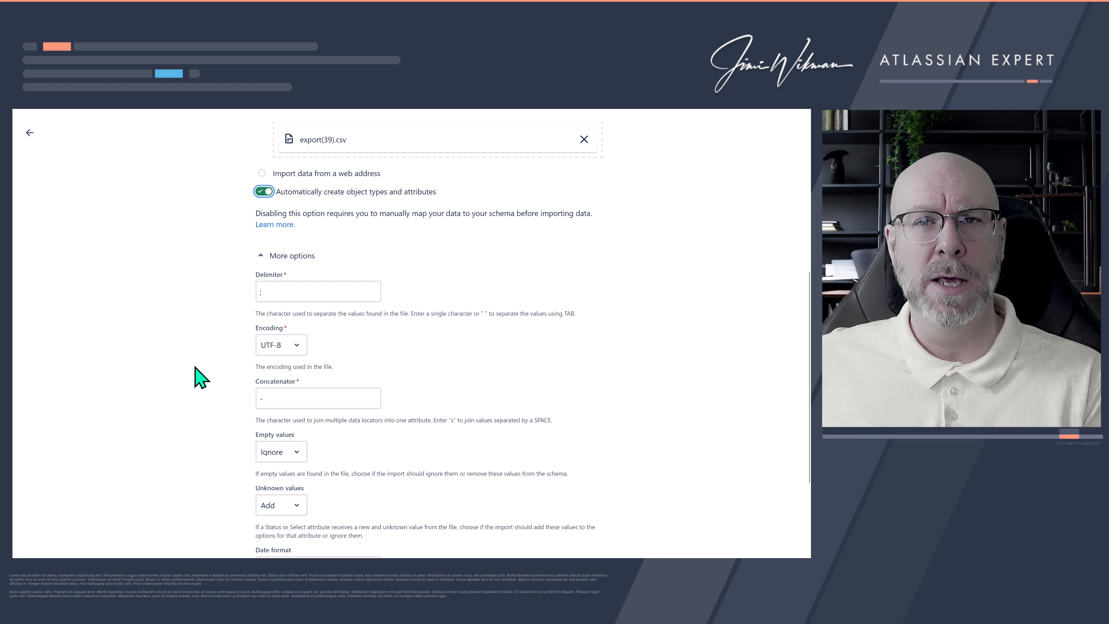
pyautogui.scroll(-3, 205, 373)
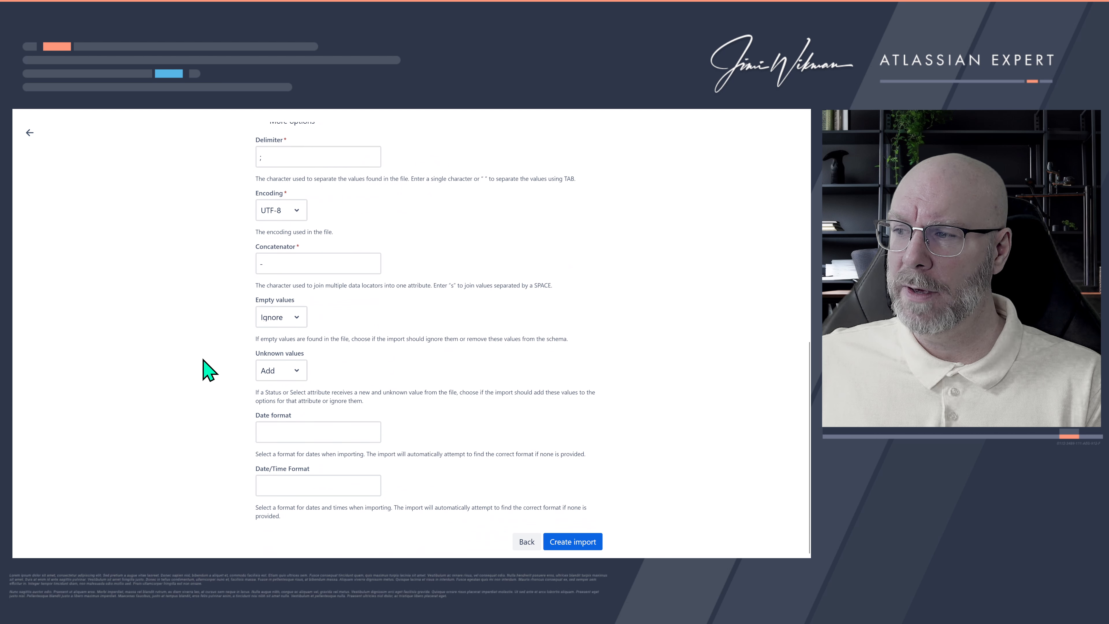
pyautogui.click(584, 542)
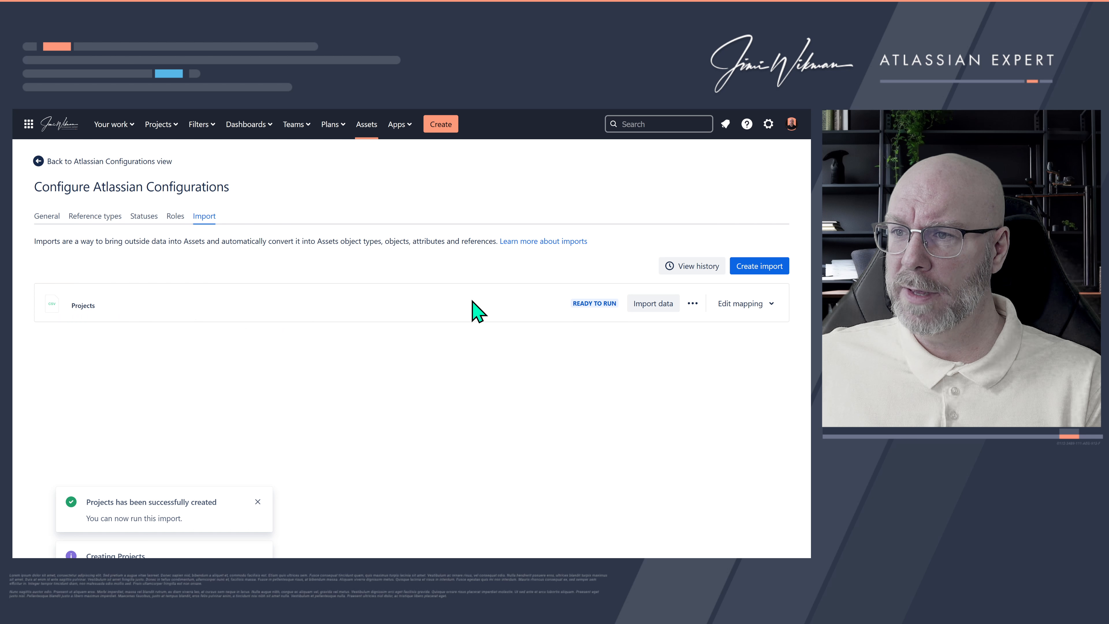
pyautogui.click(663, 303)
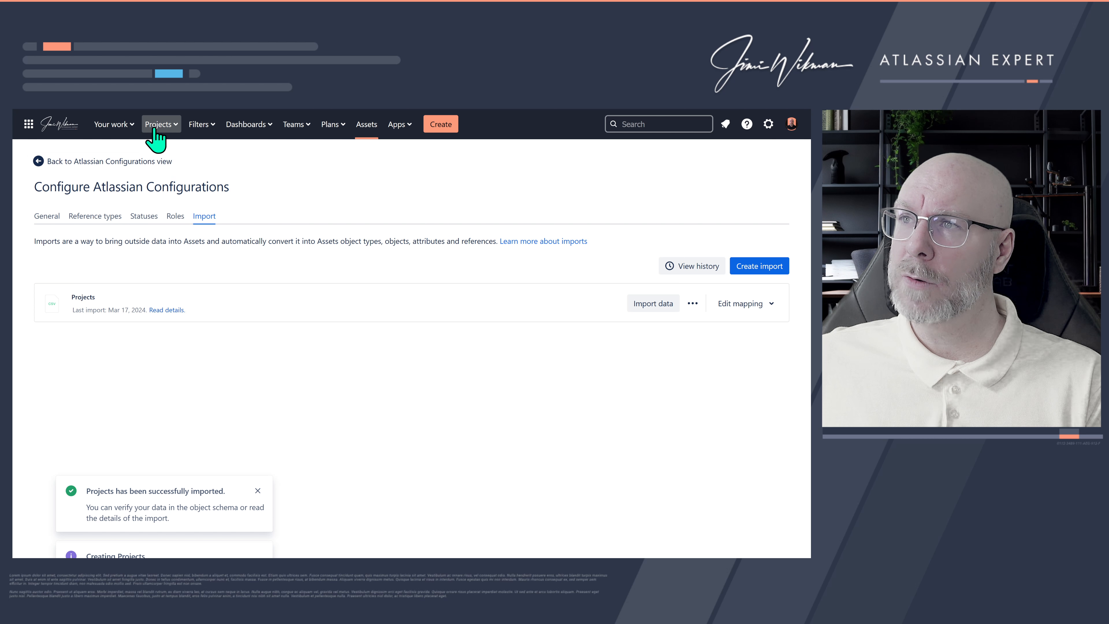
# Open Assets in a new browser tab and show the Export(39) objects in the Atlassian Configurations schema
pyautogui.rightClick(365, 123)
pyautogui.click(375, 132)
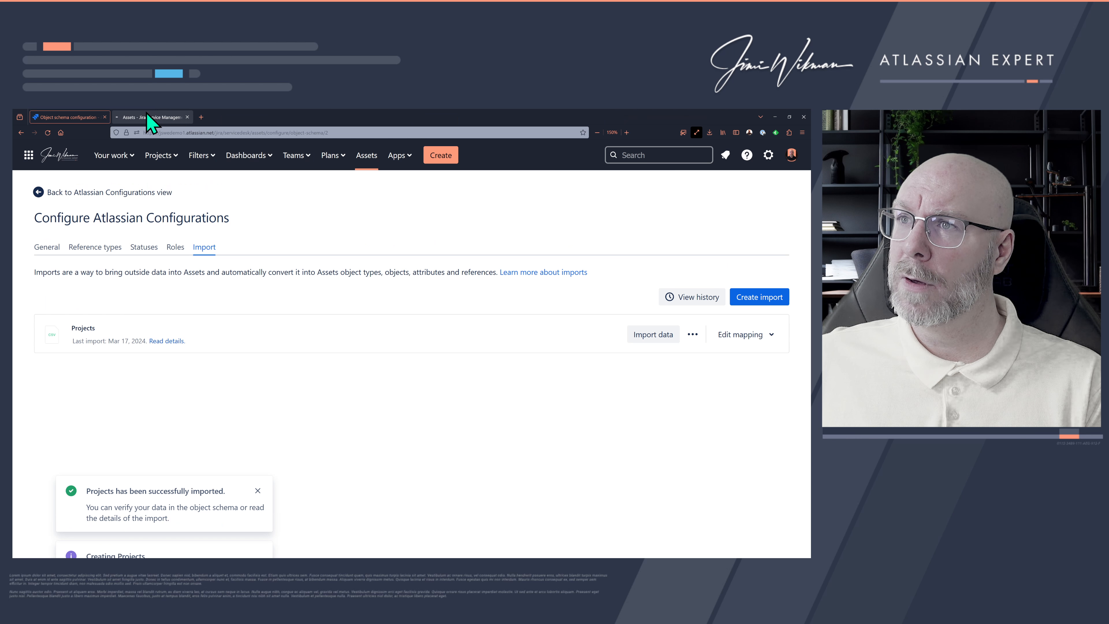
pyautogui.click(149, 116)
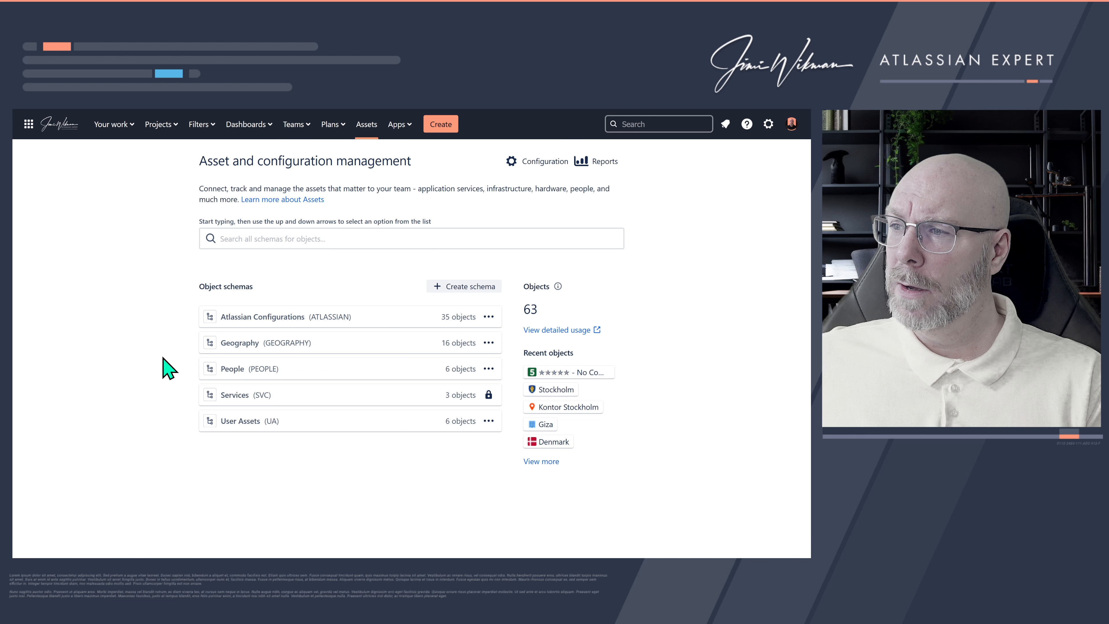
pyautogui.click(273, 316)
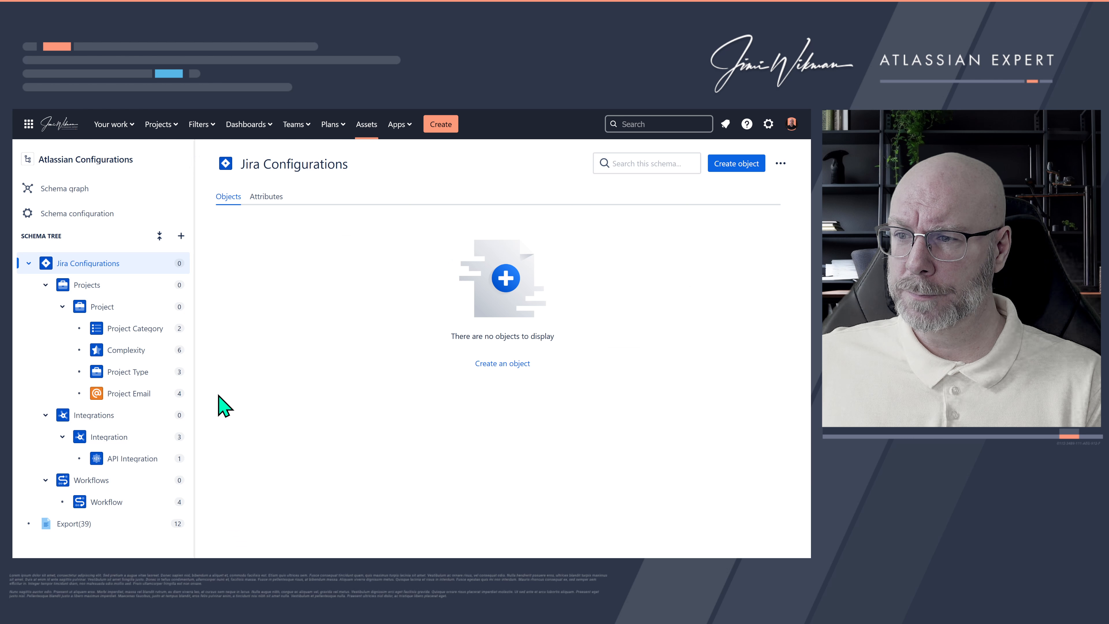
pyautogui.click(159, 235)
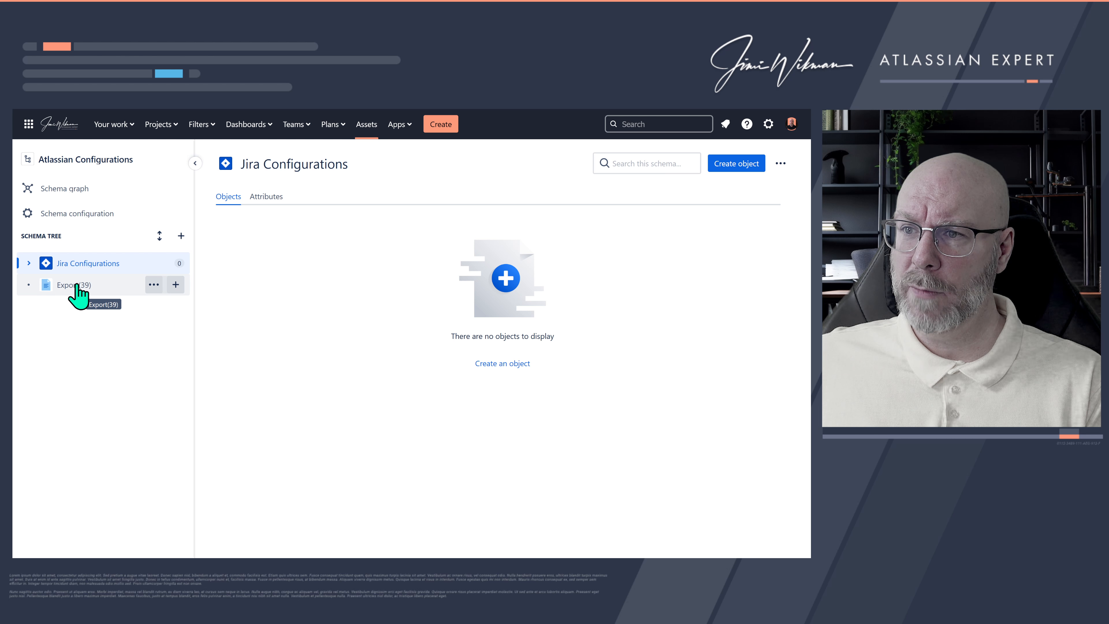
pyautogui.click(65, 284)
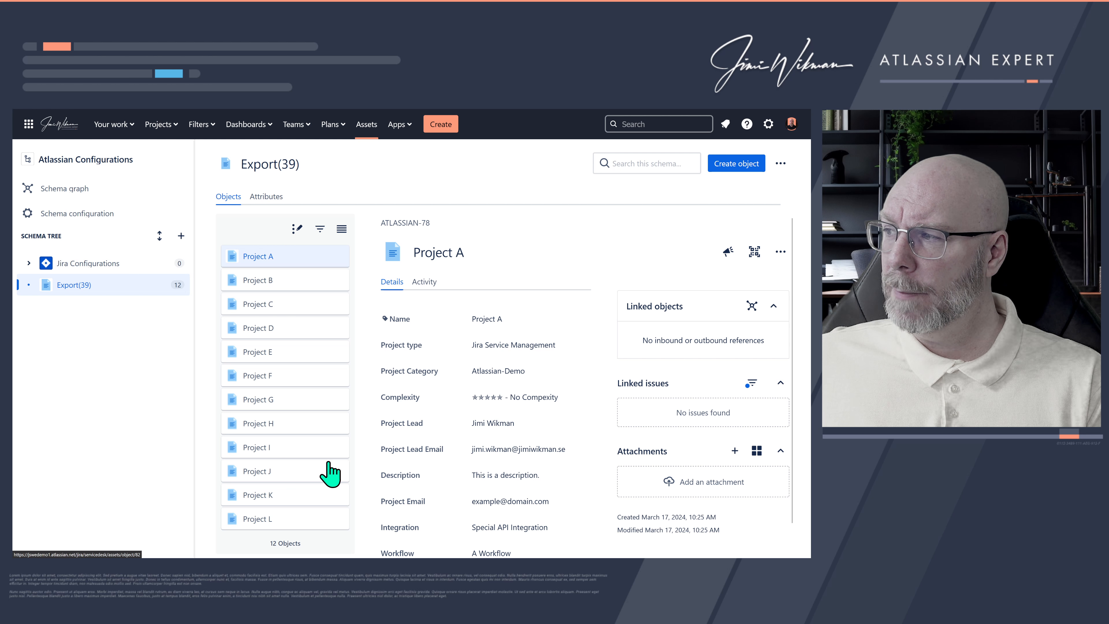
# Check Project A's Complexity value and review the attribute types of the Export(39) object type
pyautogui.click(470, 397)
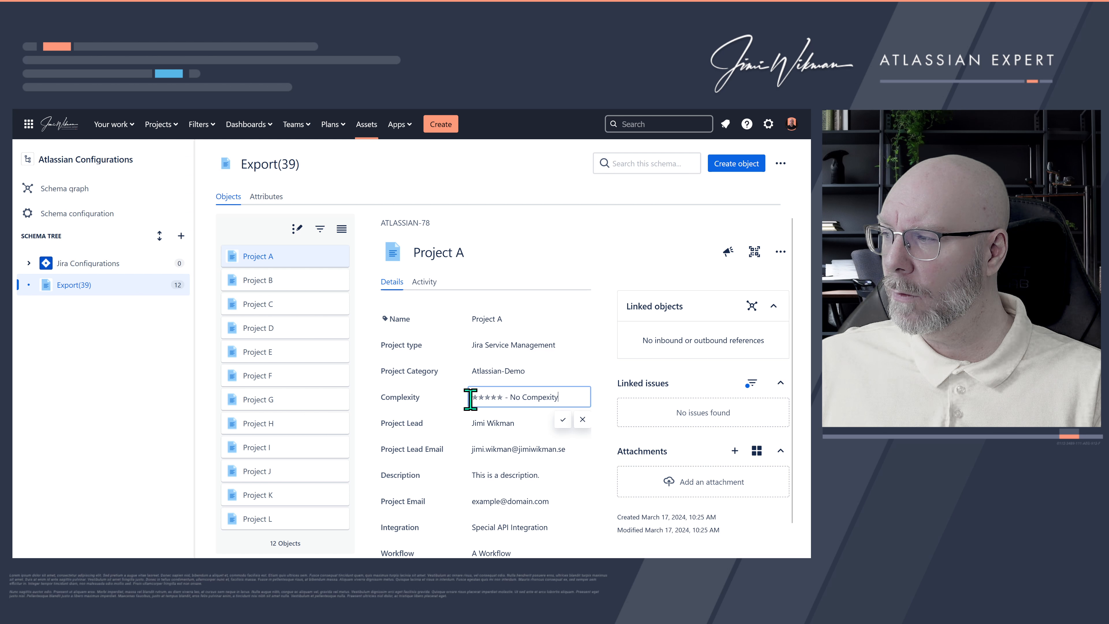
pyautogui.click(444, 392)
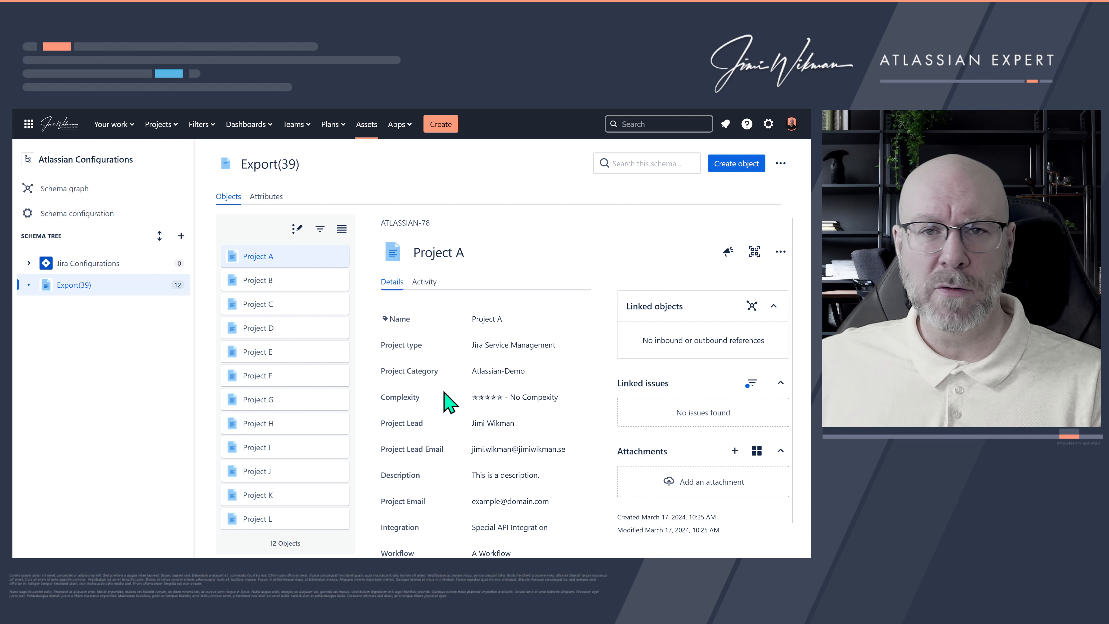
pyautogui.click(266, 197)
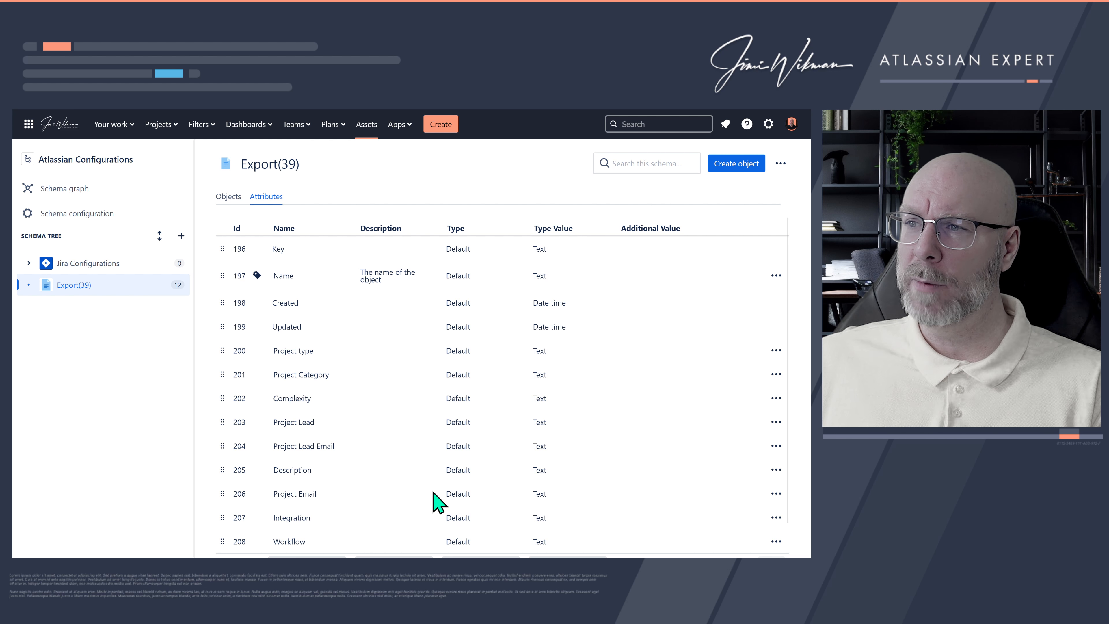
# Delete the Export(39) object type together with its objects, confirming with the object type name Export(39)
pyautogui.click(153, 285)
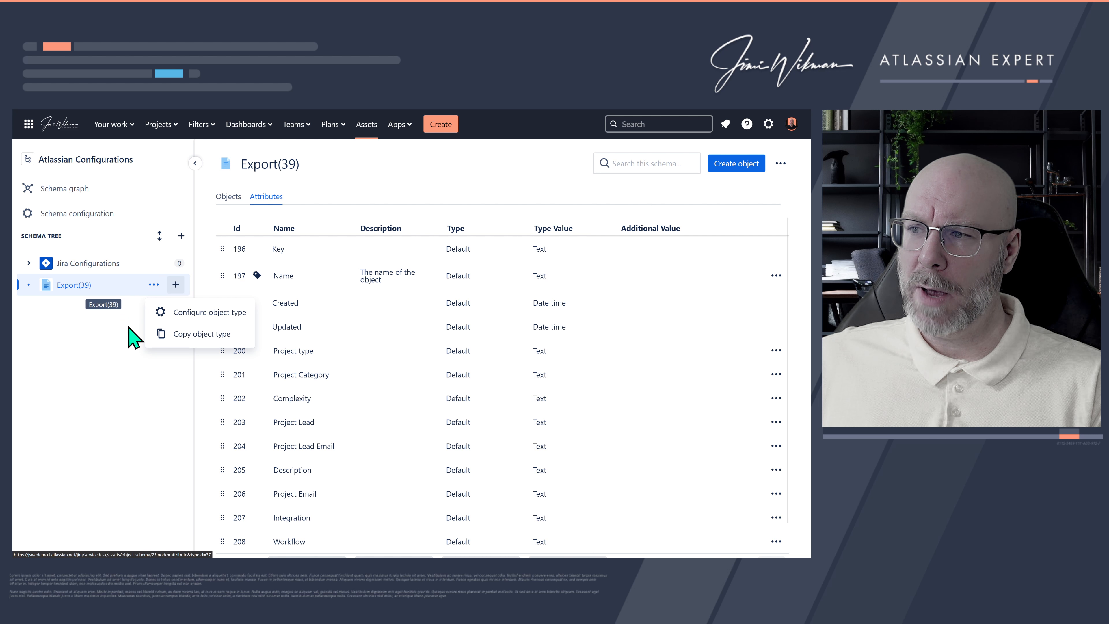
pyautogui.click(192, 317)
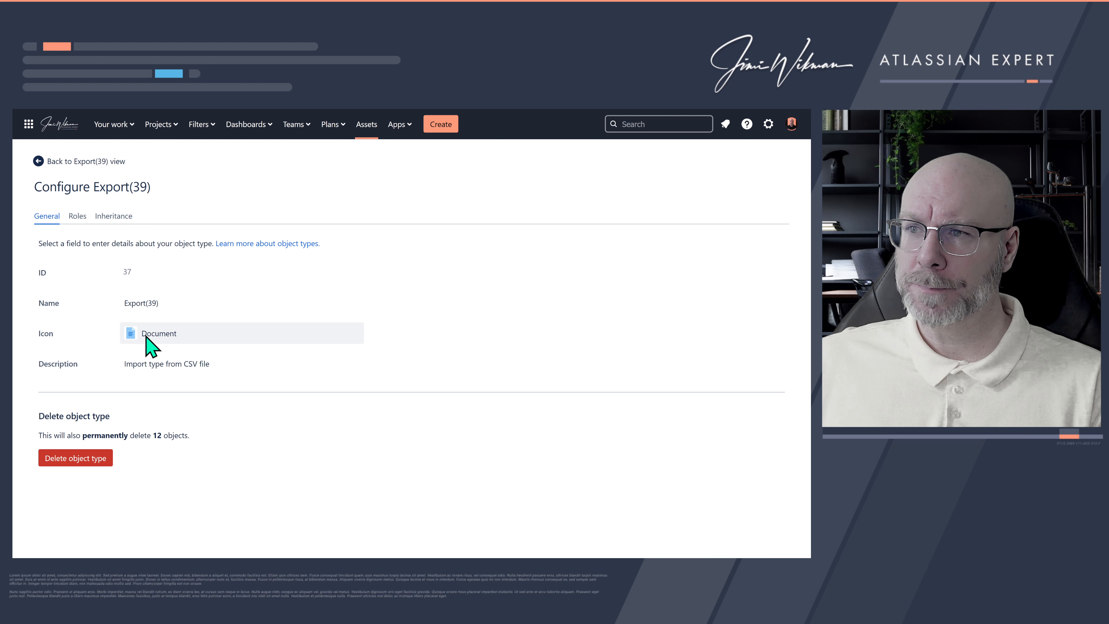
pyautogui.click(92, 460)
pyautogui.click(294, 344)
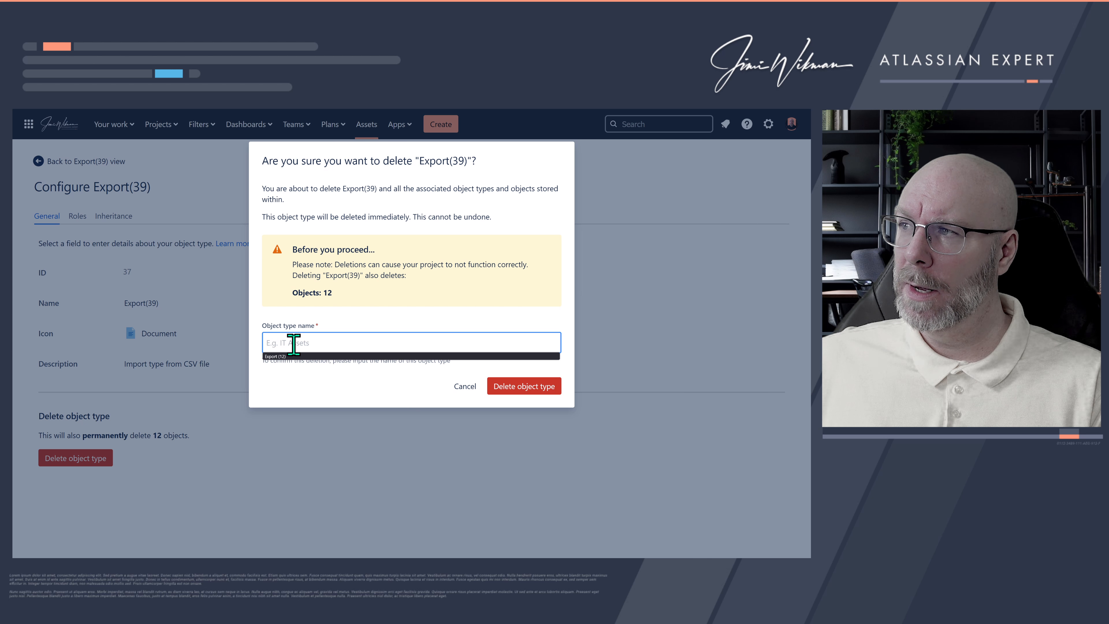
pyautogui.write('Expo')
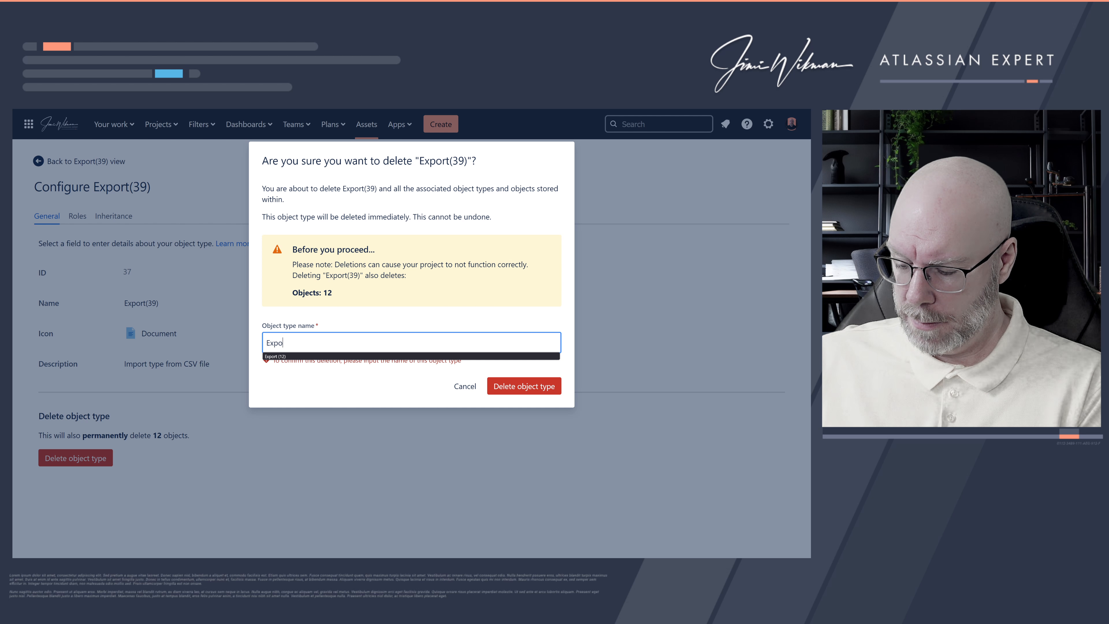
pyautogui.write('rt(')
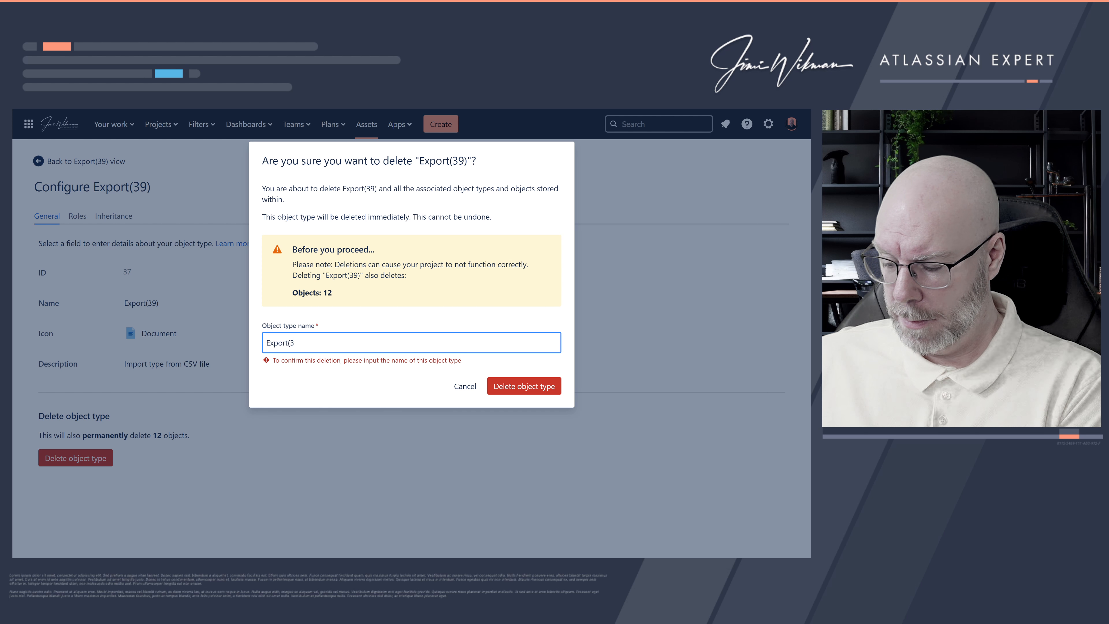
pyautogui.write('39)')
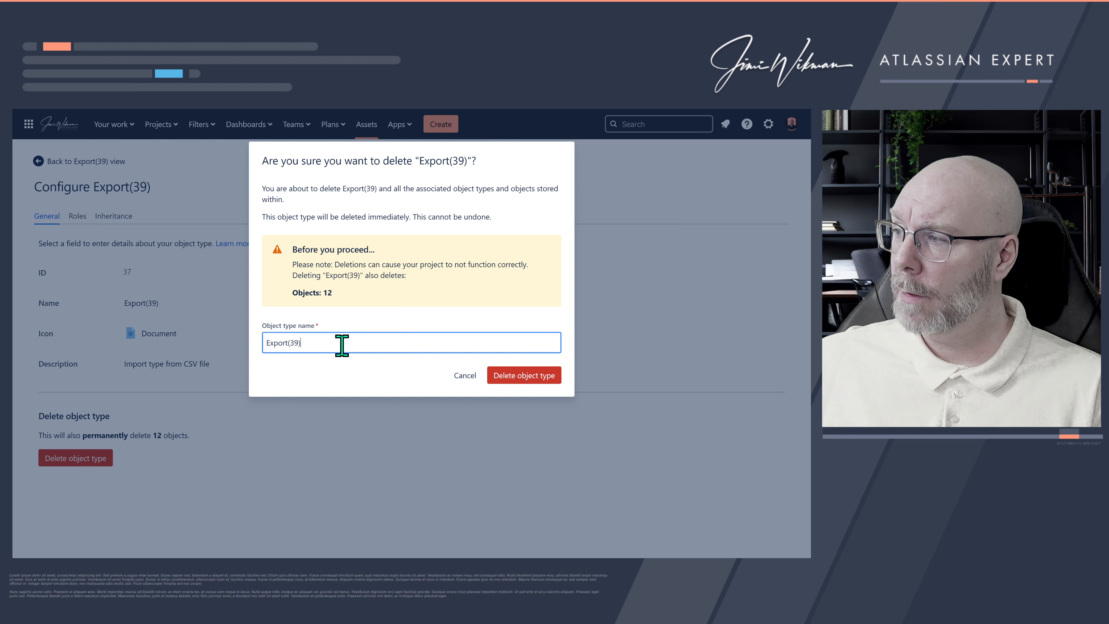
pyautogui.click(522, 376)
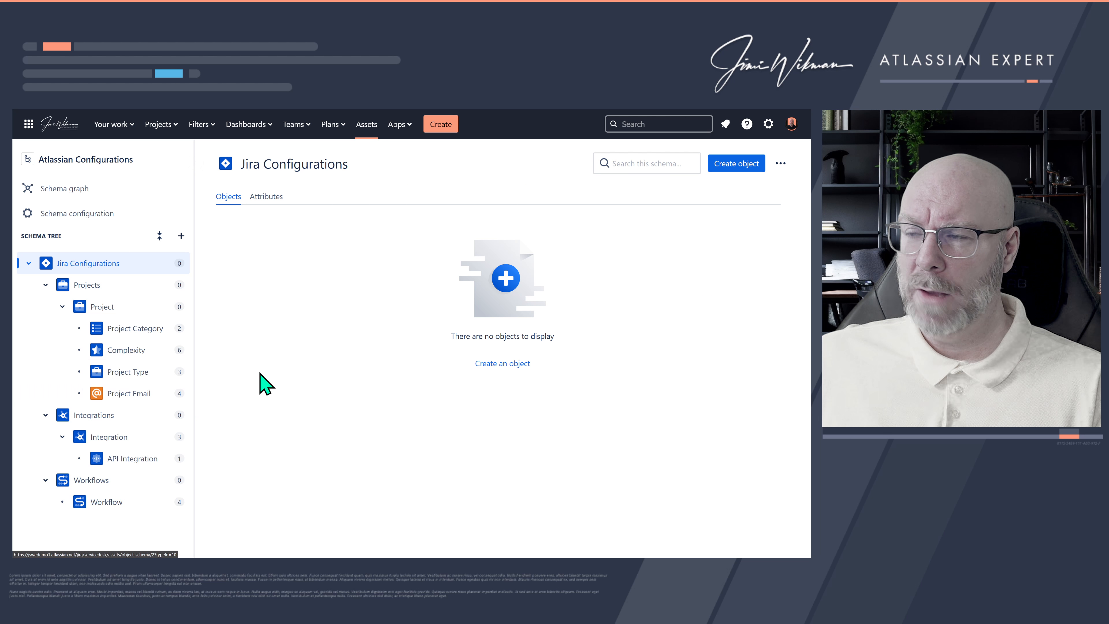
# Return to the schema's import configuration and review the Export(39) attribute mapping of the Projects import
pyautogui.click(73, 117)
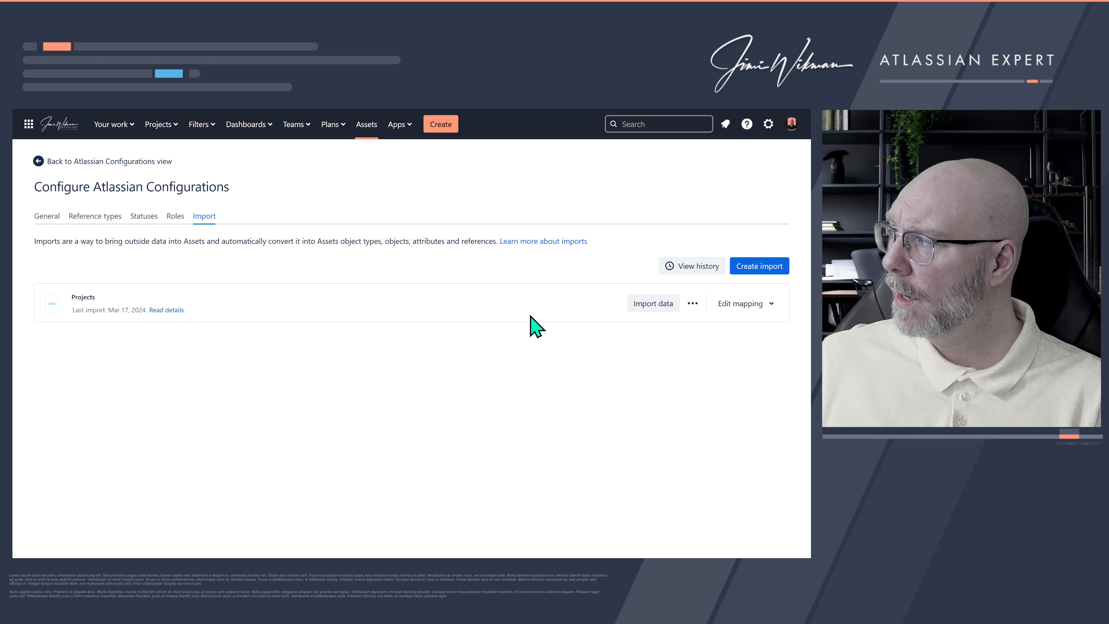
pyautogui.click(769, 305)
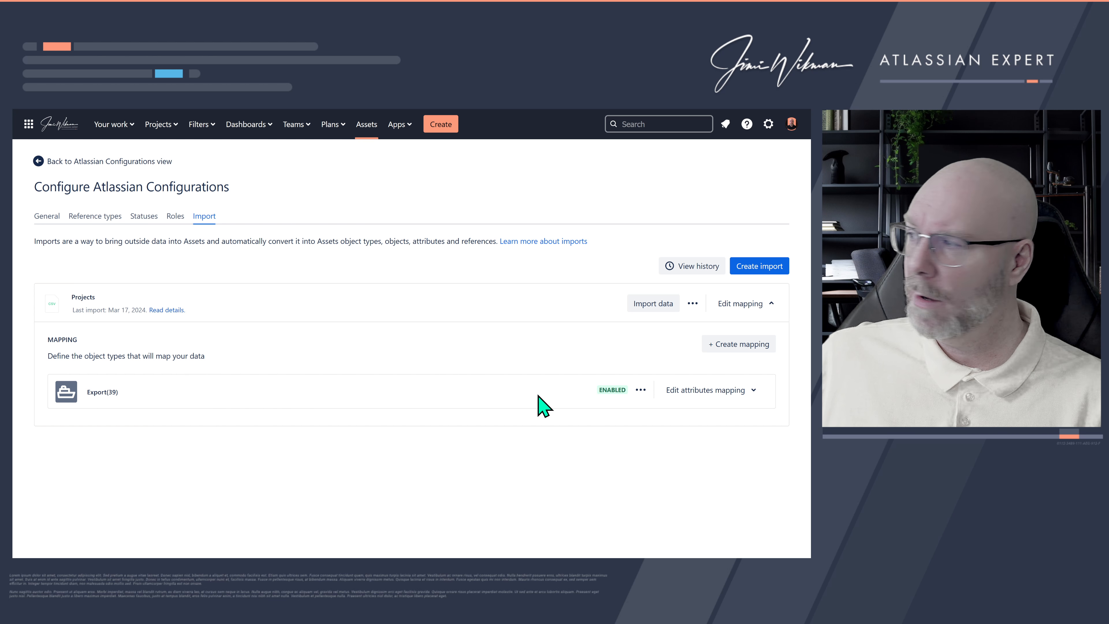
pyautogui.click(682, 391)
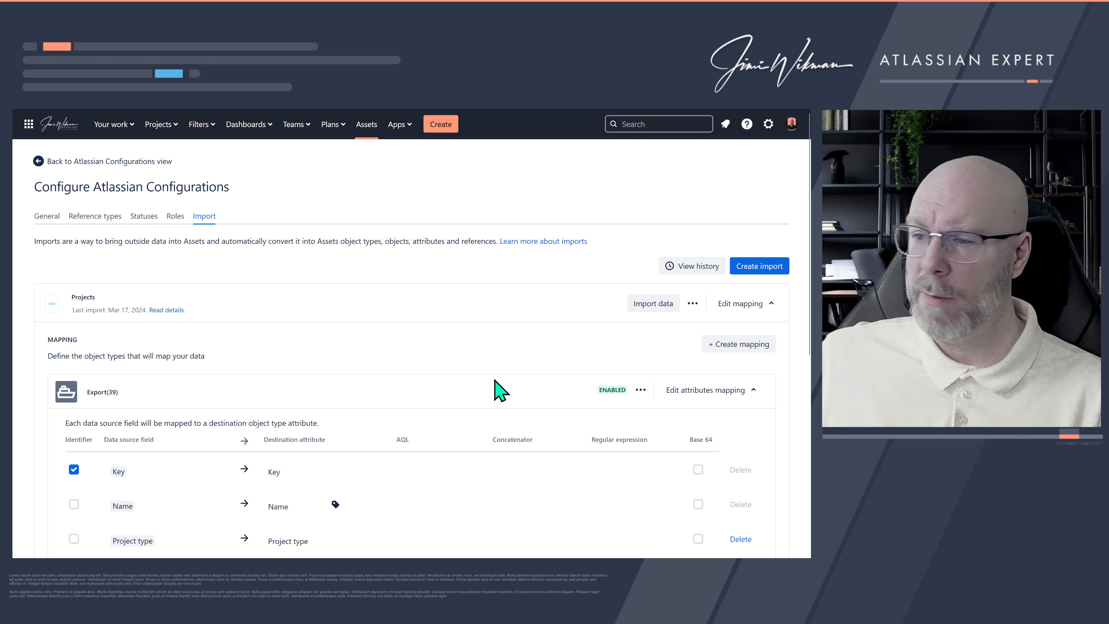
pyautogui.scroll(-5, 480, 375)
pyautogui.scroll(-2, 463, 372)
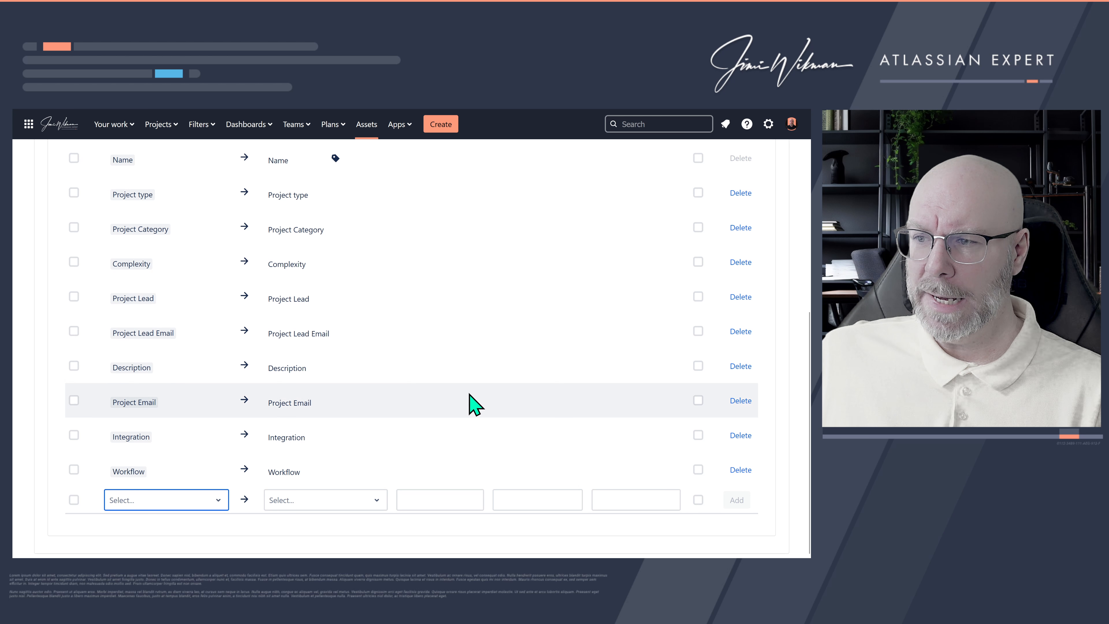
pyautogui.scroll(5, 161, 446)
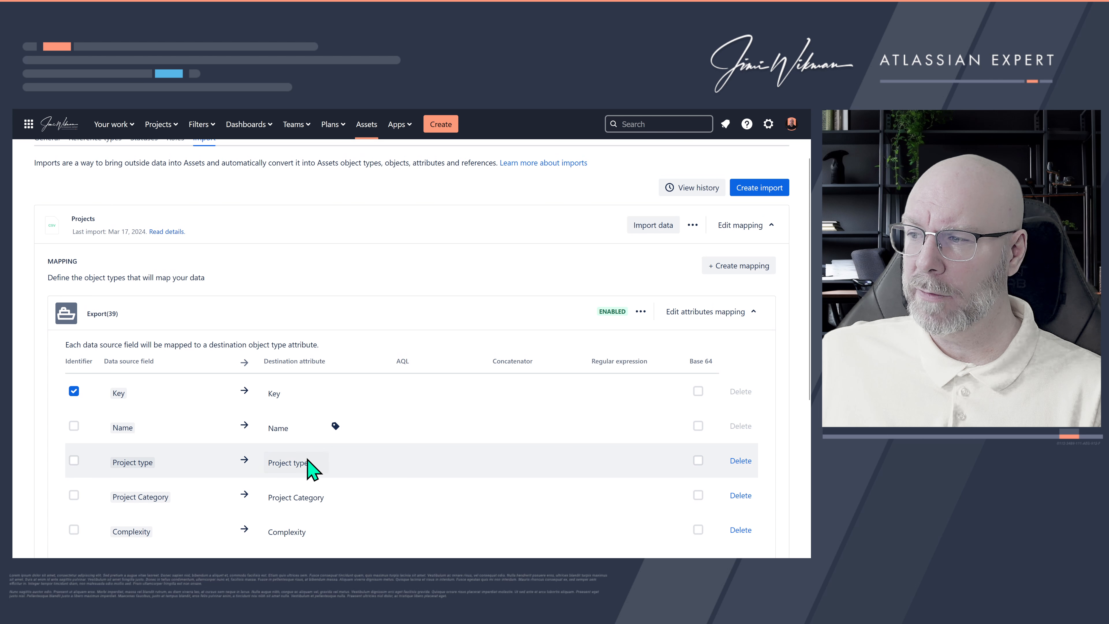
# Check which destination attributes can be chosen for the Project type and Project Category fields in the Export(39) mapping
pyautogui.click(310, 464)
pyautogui.click(321, 470)
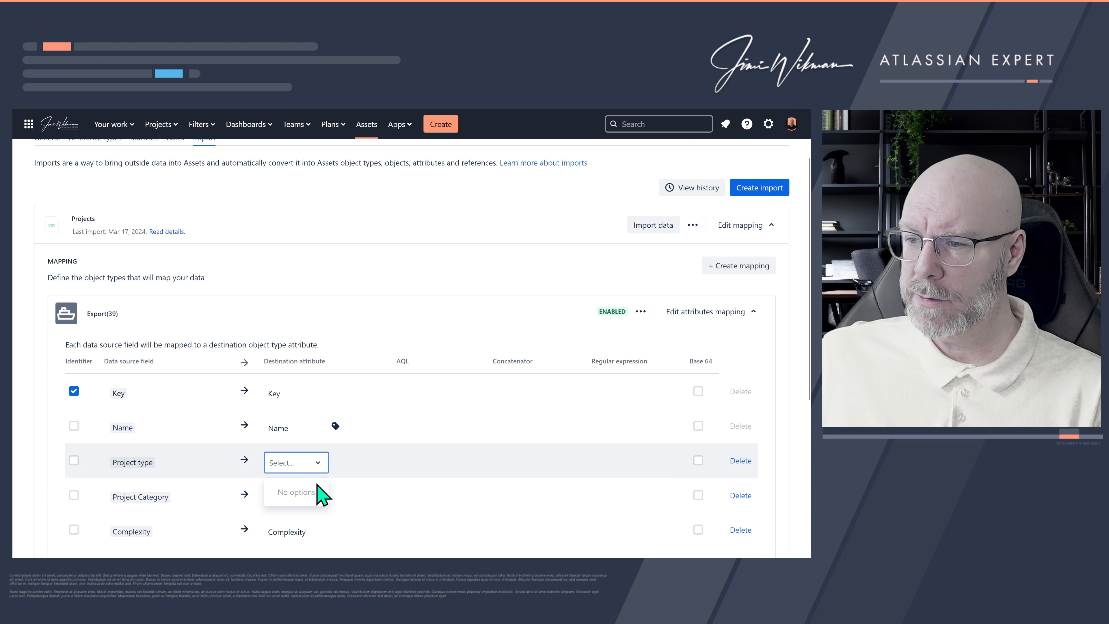
pyautogui.click(386, 475)
pyautogui.scroll(-3, 294, 365)
pyautogui.click(293, 365)
pyautogui.click(317, 364)
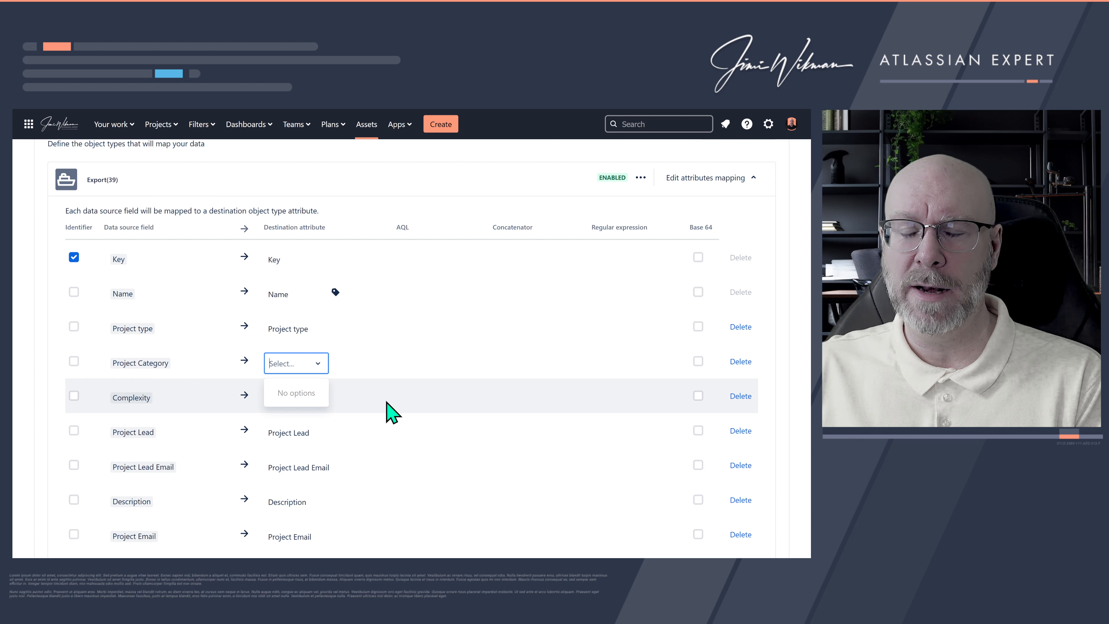
pyautogui.scroll(5, 389, 375)
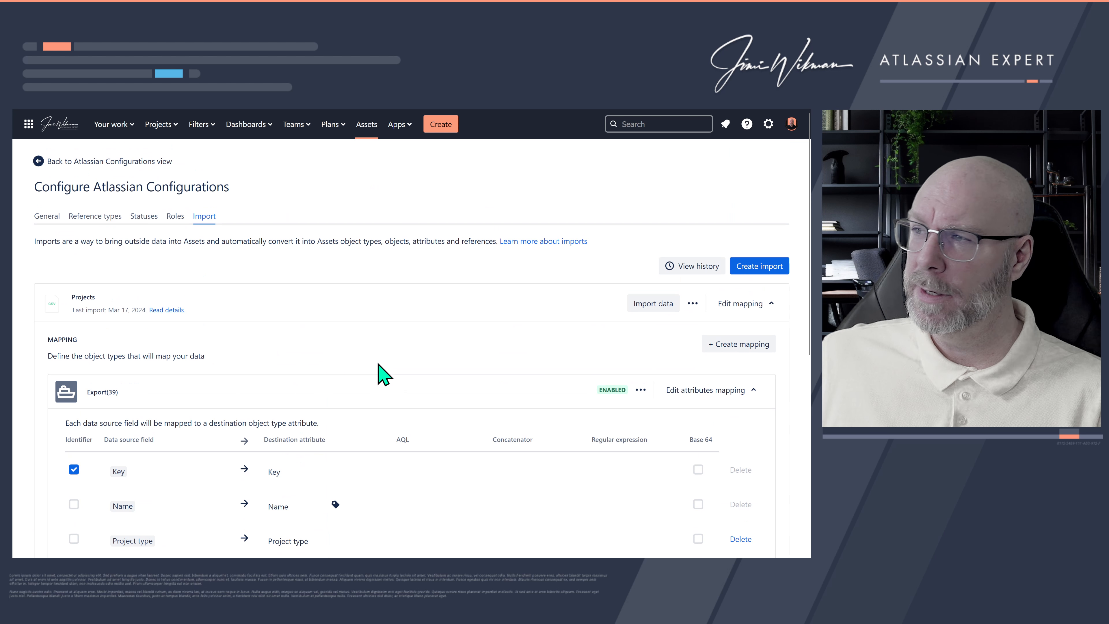
# Delete the existing Projects import and start a new CSV import with the file export(39).csv
pyautogui.click(692, 303)
pyautogui.click(635, 352)
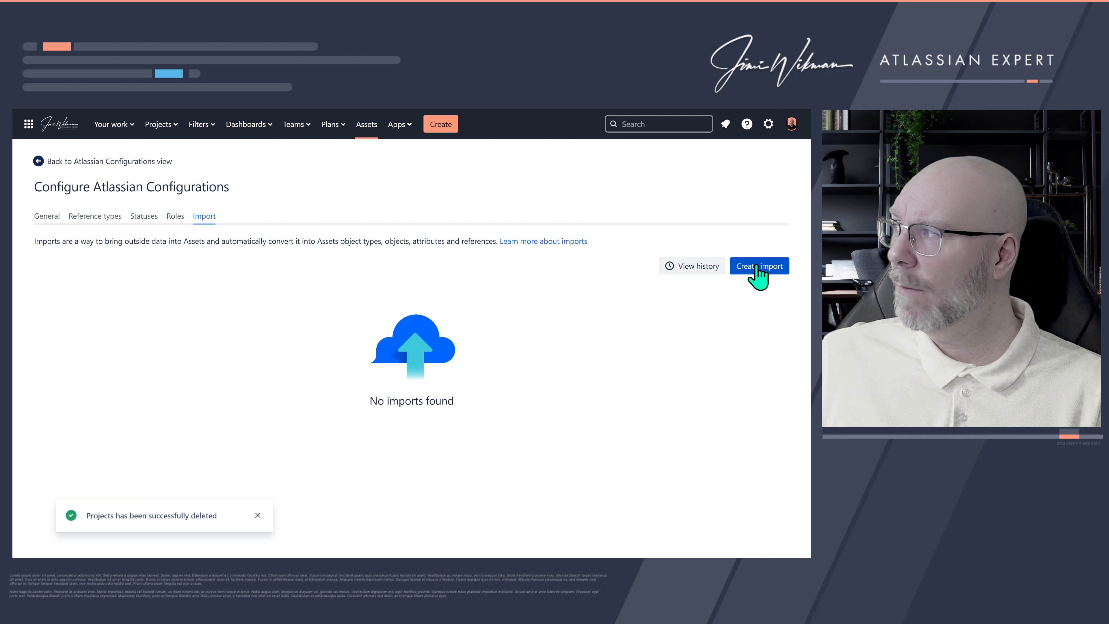
pyautogui.click(755, 269)
pyautogui.click(409, 393)
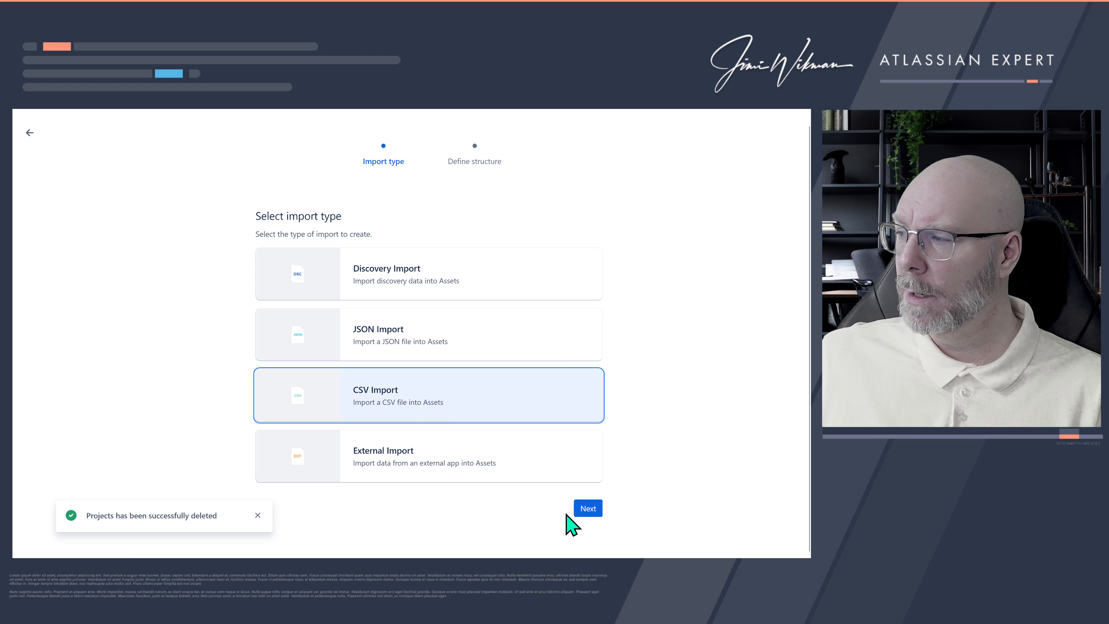
pyautogui.click(578, 510)
pyautogui.click(385, 421)
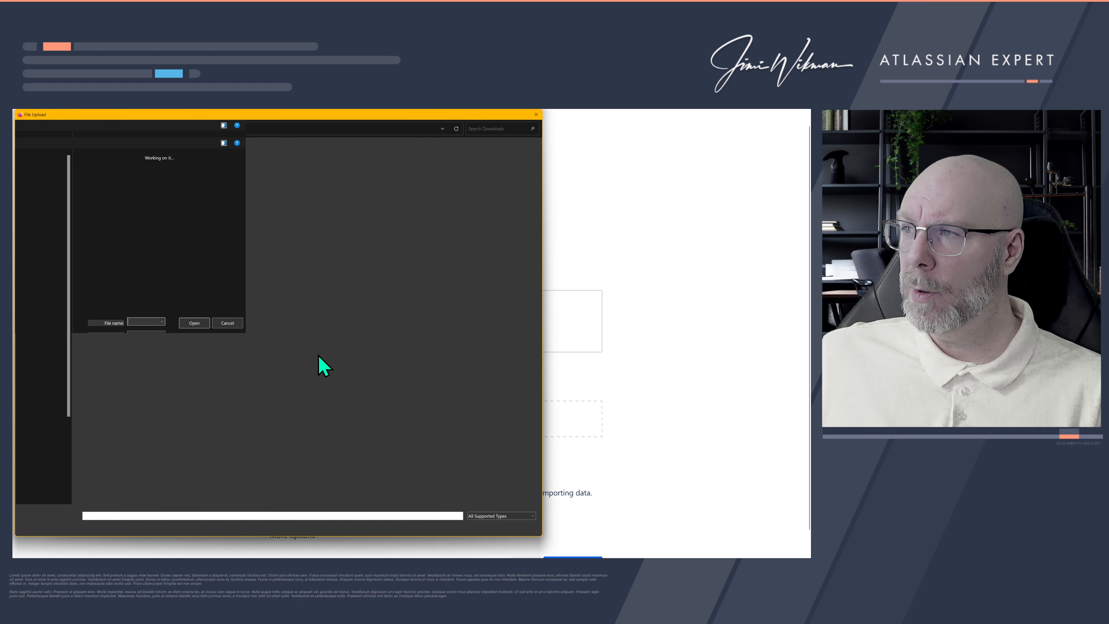
pyautogui.doubleClick(120, 209)
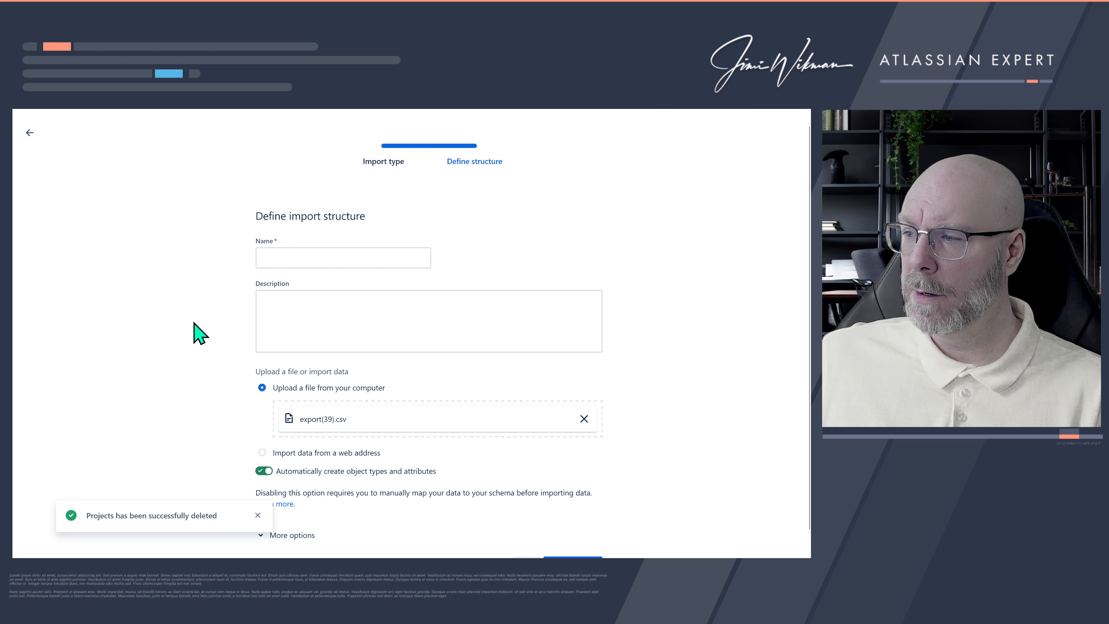
# Turn off automatic creation of object types and attributes and set the import's delimiter to a semicolon (;)
pyautogui.scroll(-1, 194, 334)
pyautogui.click(262, 446)
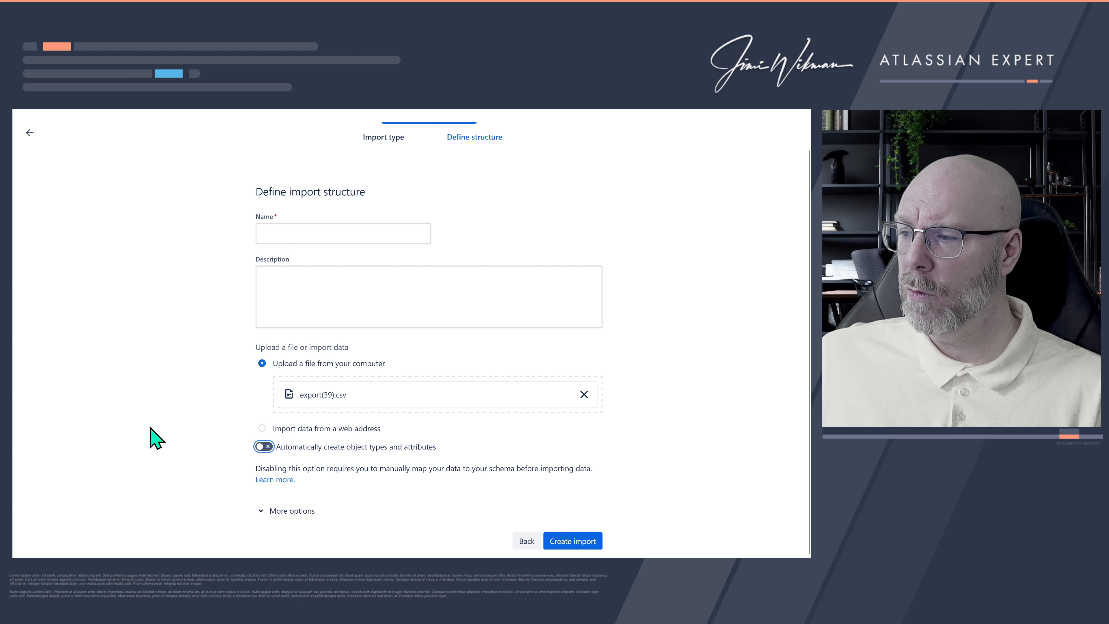
pyautogui.click(262, 510)
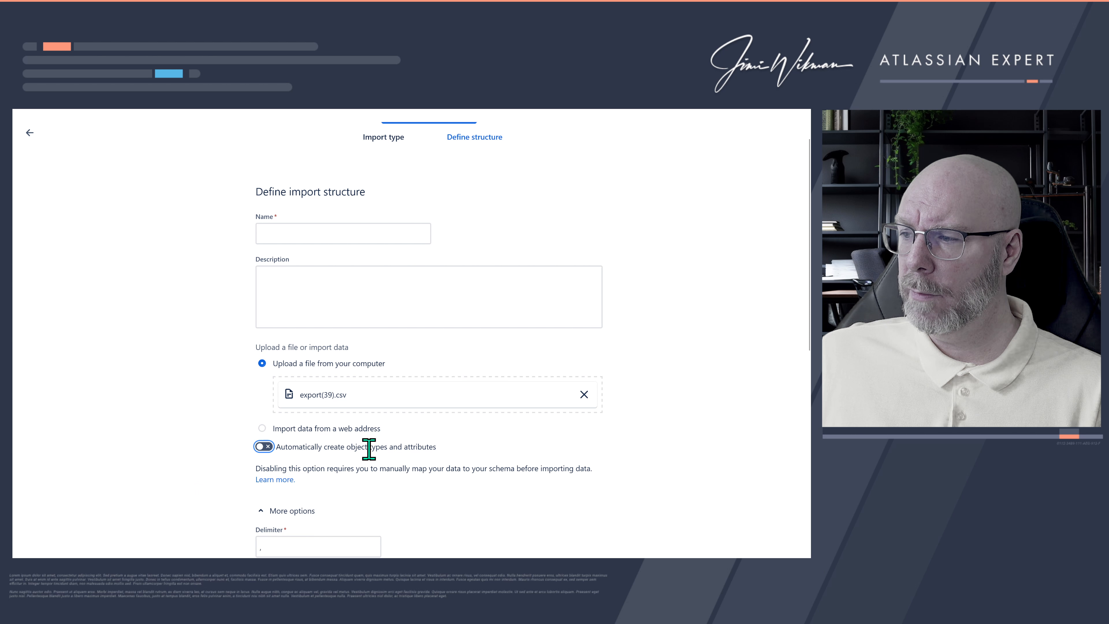
pyautogui.moveTo(460, 456); pyautogui.dragTo(284, 448)
pyautogui.scroll(-5, 216, 430)
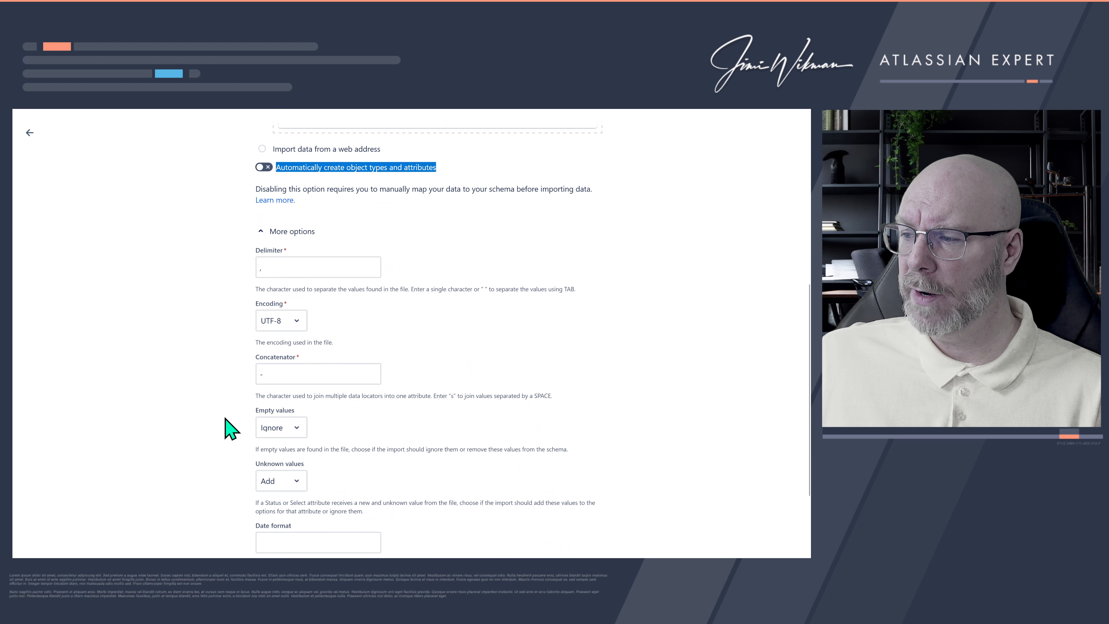
pyautogui.doubleClick(262, 267)
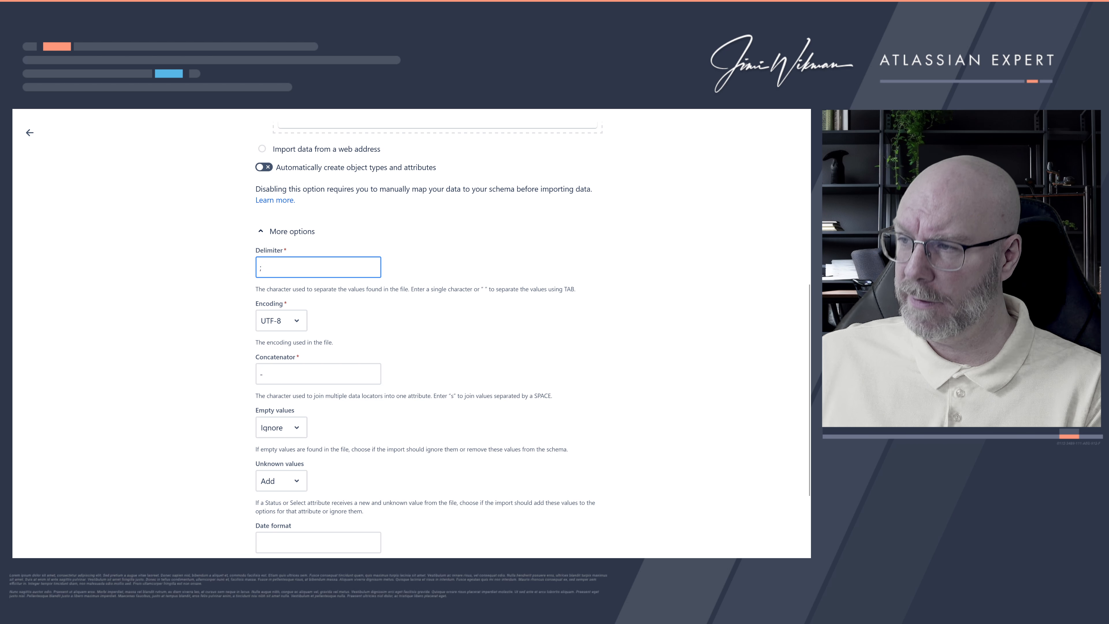
pyautogui.write(';')
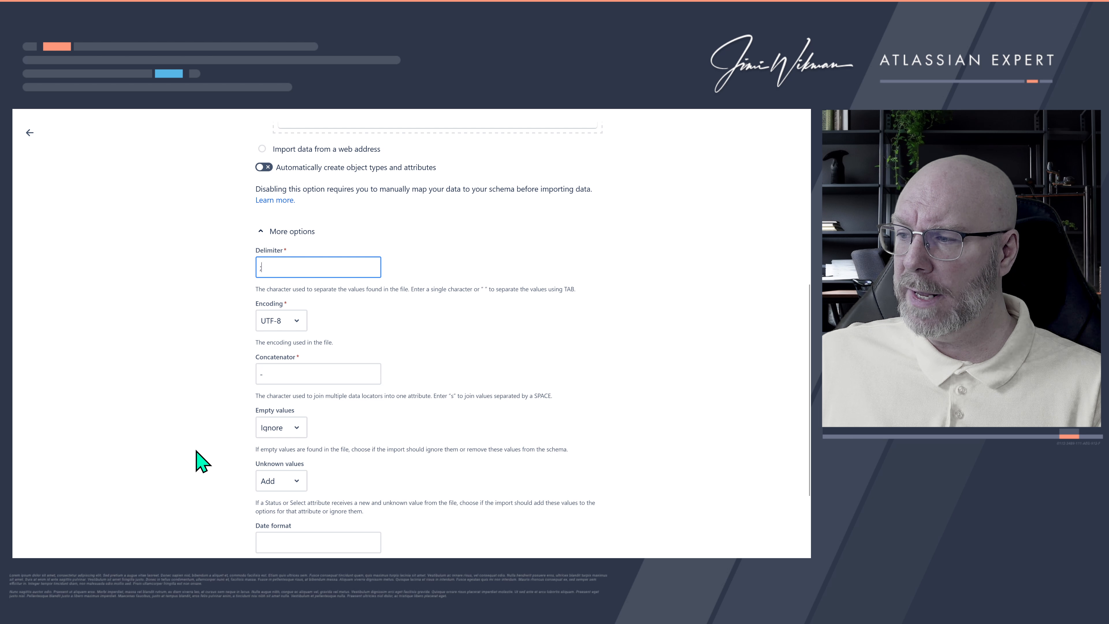
# Name the import Projects and create it
pyautogui.scroll(-3, 194, 452)
pyautogui.click(591, 531)
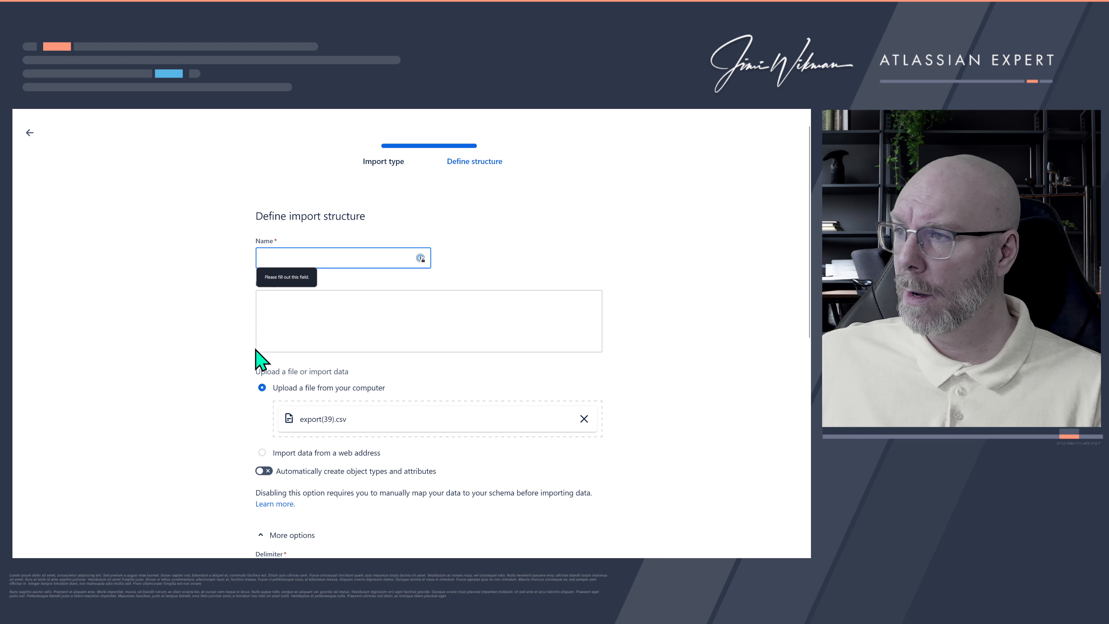
pyautogui.click(305, 255)
pyautogui.write('Projects')
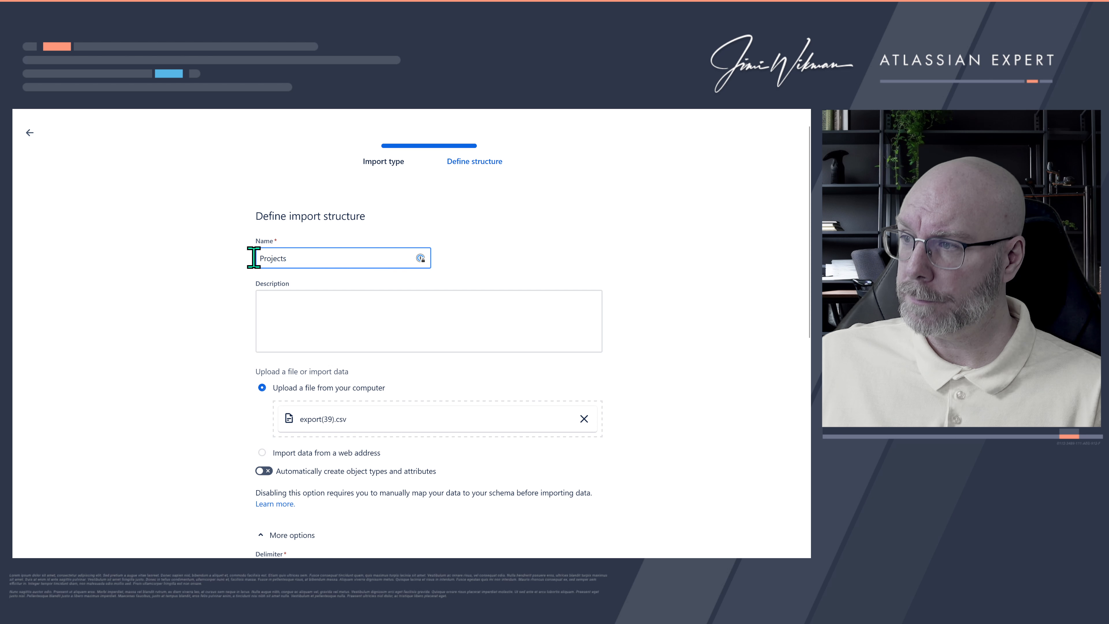
pyautogui.scroll(-5, 217, 330)
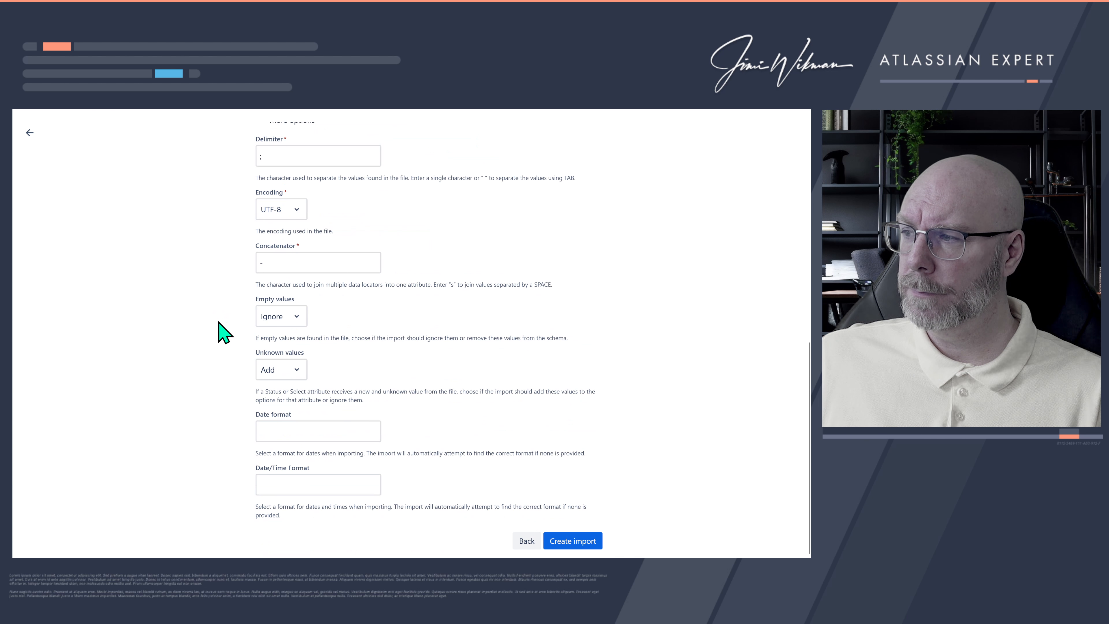
pyautogui.click(583, 540)
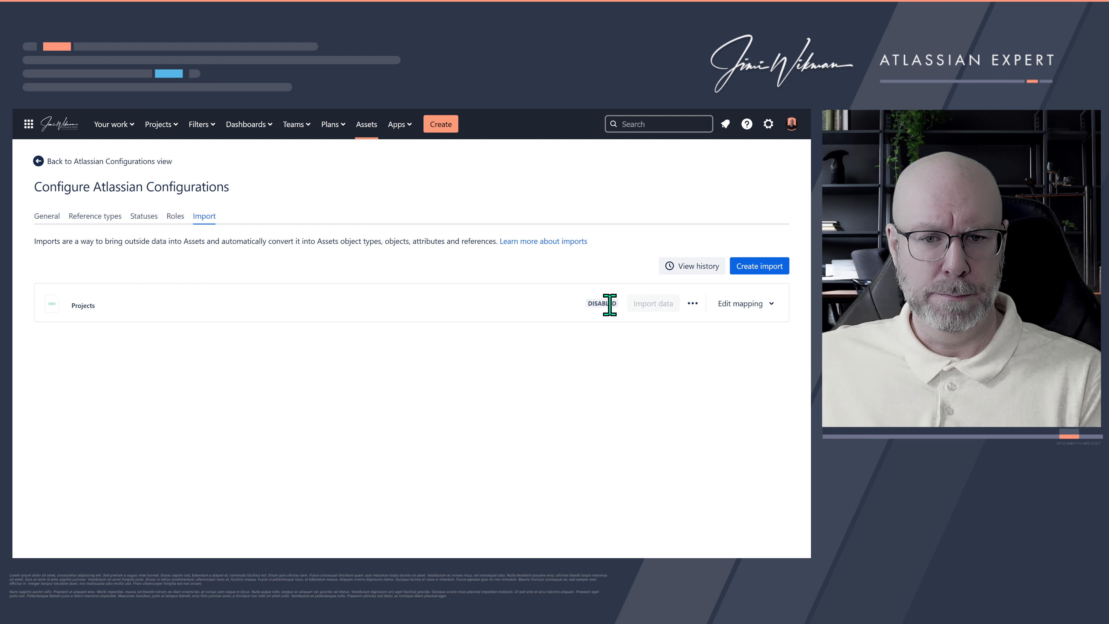
# Start a new object type mapping in the Projects import and choose Project as its object type
pyautogui.moveTo(613, 304); pyautogui.dragTo(585, 306)
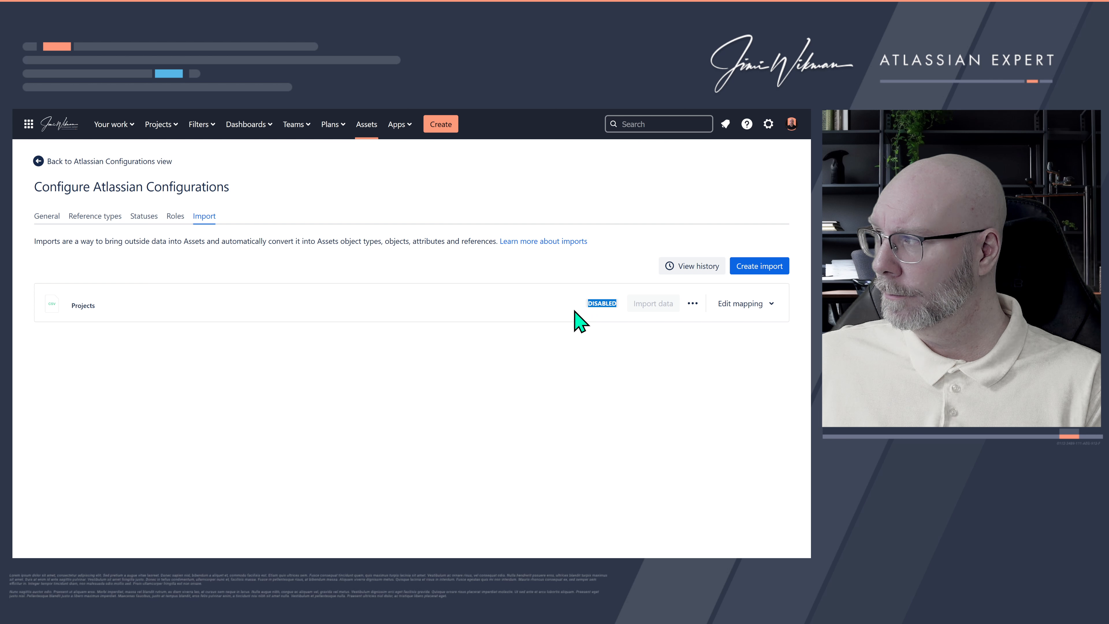
pyautogui.click(692, 304)
pyautogui.click(734, 307)
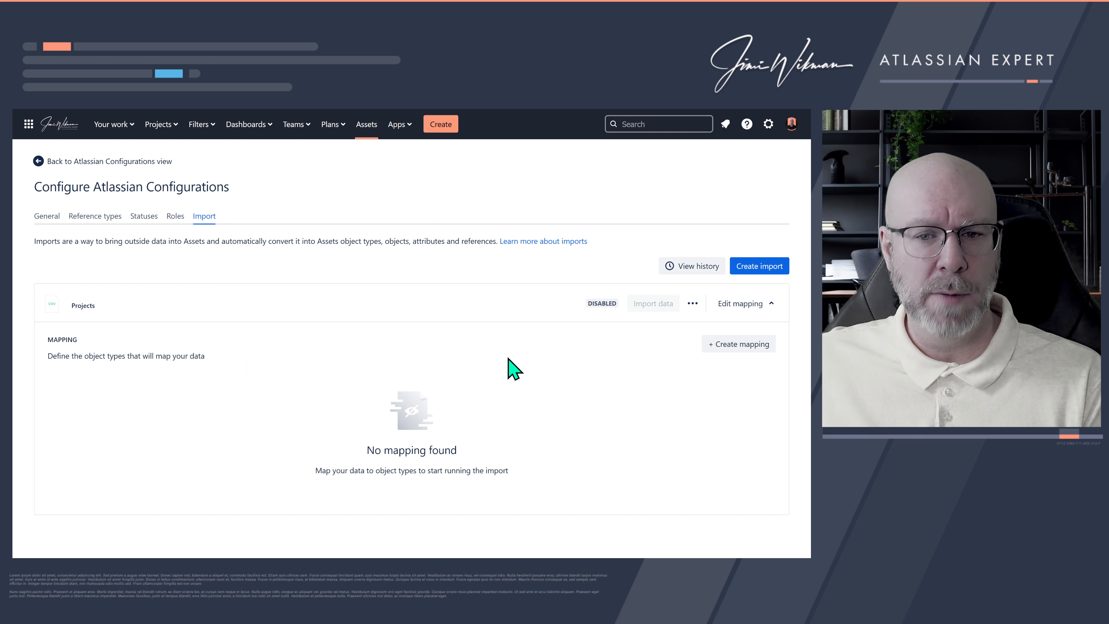
pyautogui.click(747, 348)
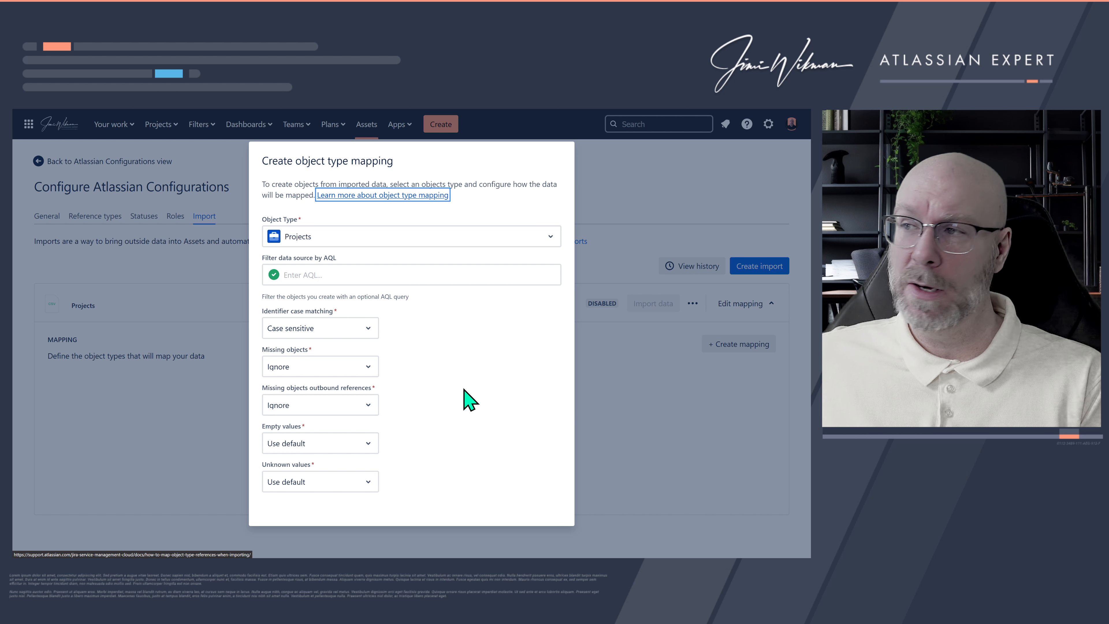
pyautogui.click(330, 237)
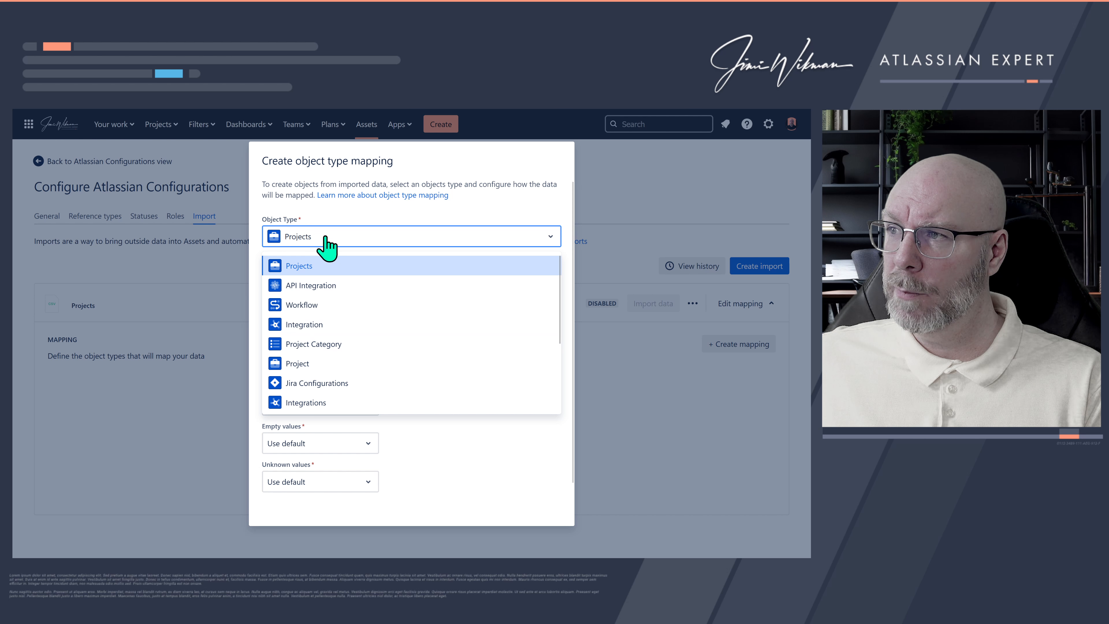
pyautogui.click(297, 363)
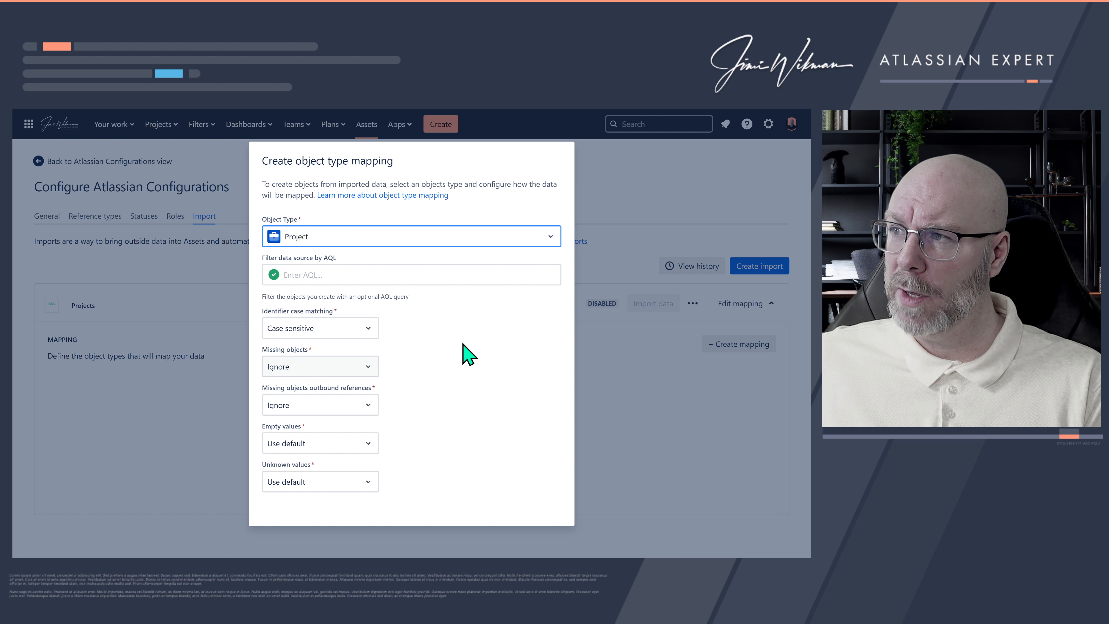
pyautogui.scroll(-1, 480, 345)
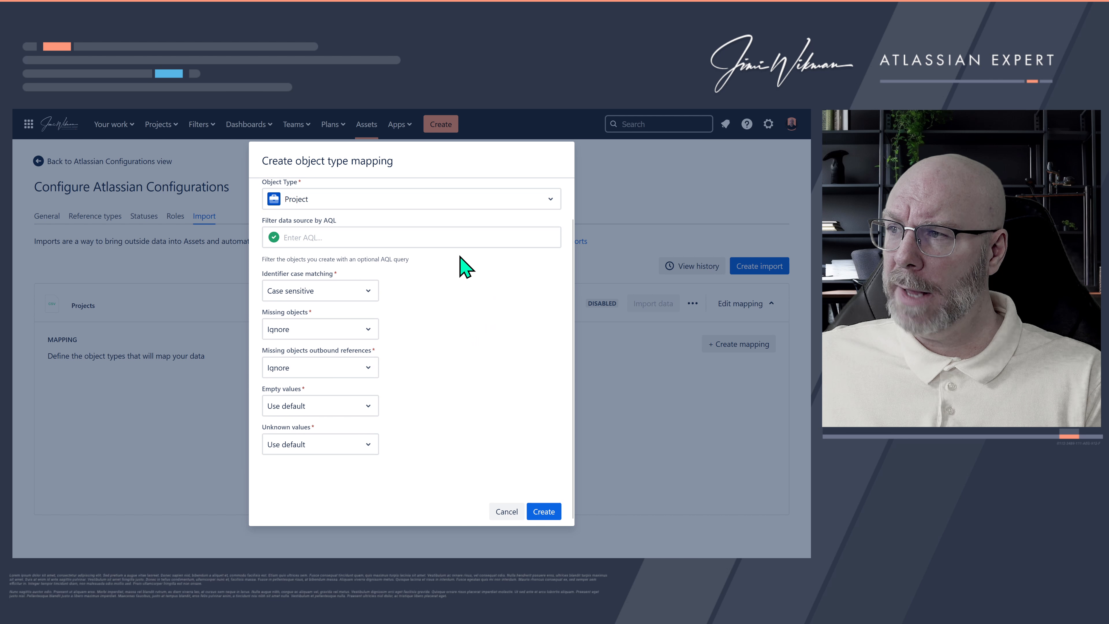
# Examine the mapping's AQL filter and the choices for identifier case matching, missing objects and missing objects outbound references
pyautogui.click(328, 238)
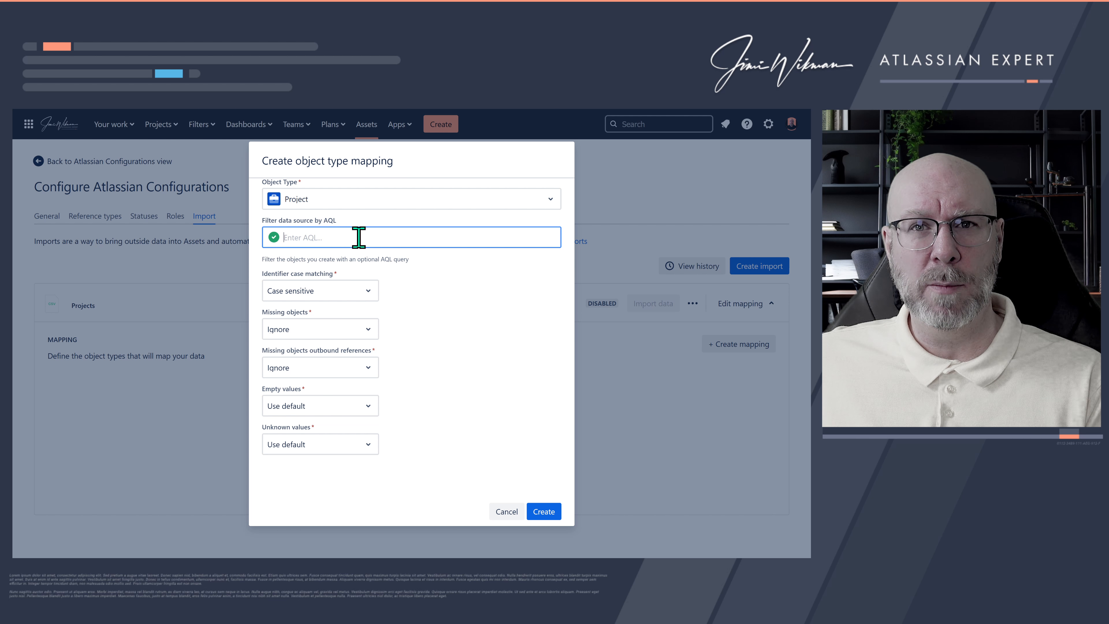
pyautogui.click(358, 290)
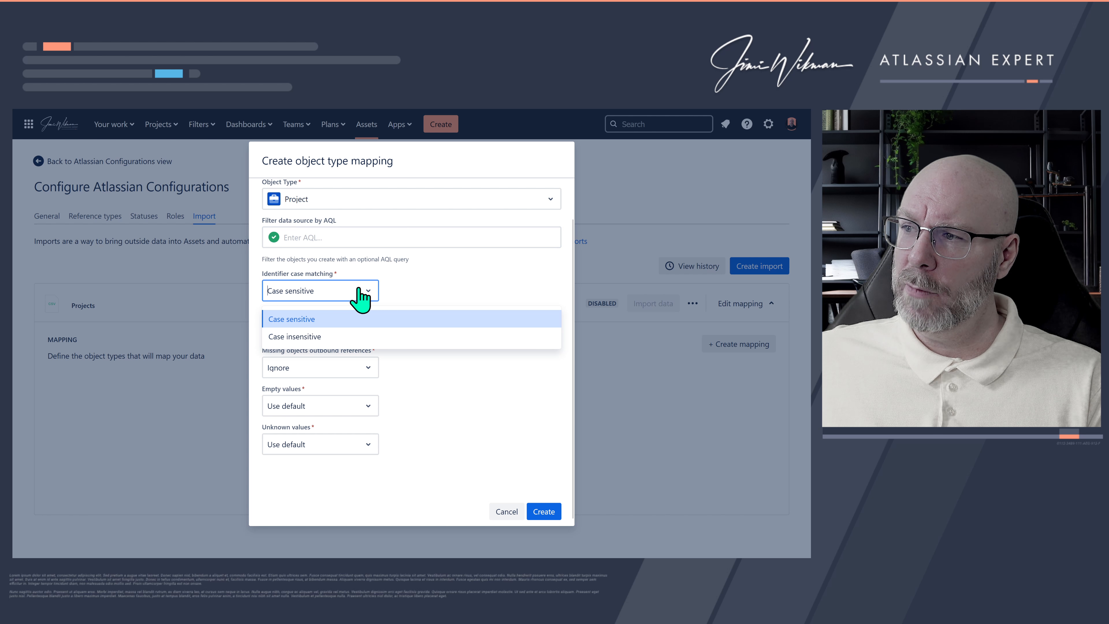
pyautogui.click(483, 286)
pyautogui.click(373, 331)
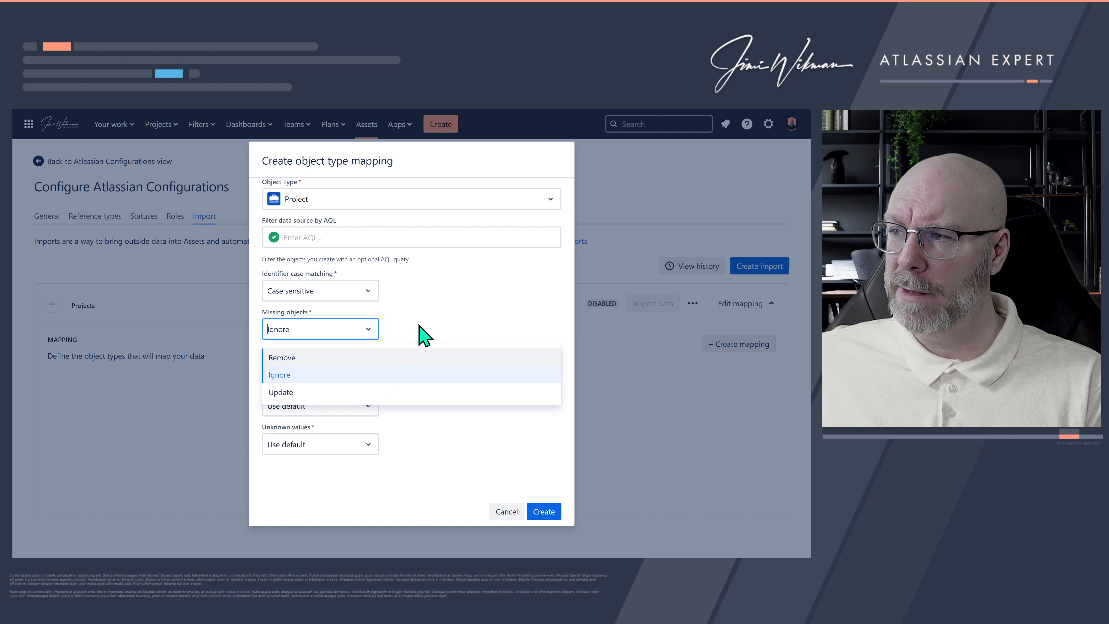
pyautogui.click(419, 314)
pyautogui.click(362, 290)
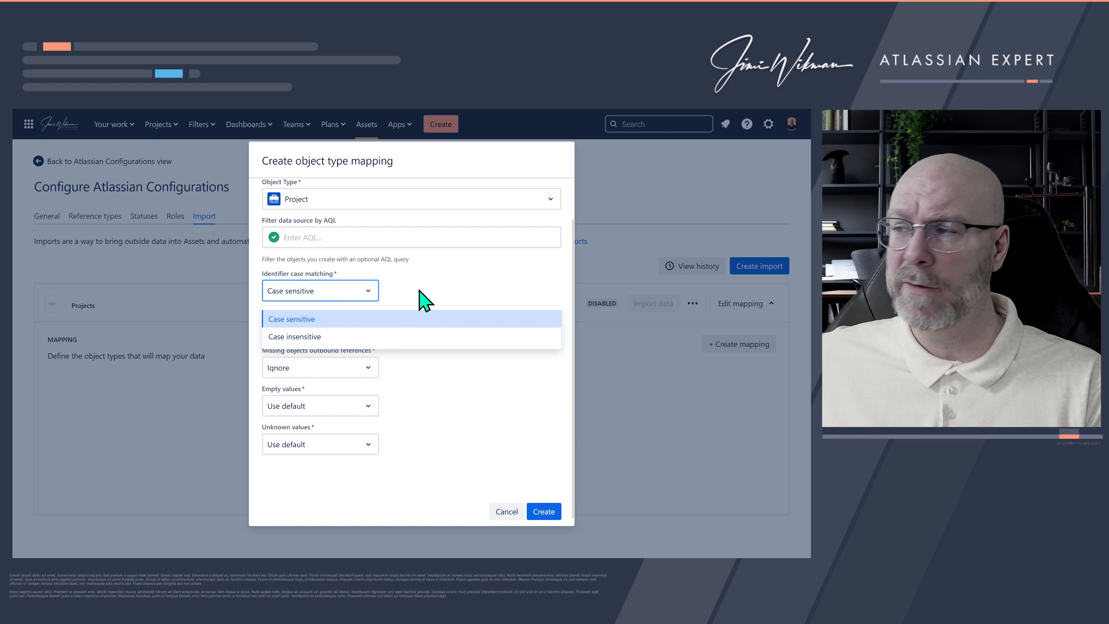
pyautogui.click(422, 300)
pyautogui.scroll(-1, 423, 369)
pyautogui.click(366, 363)
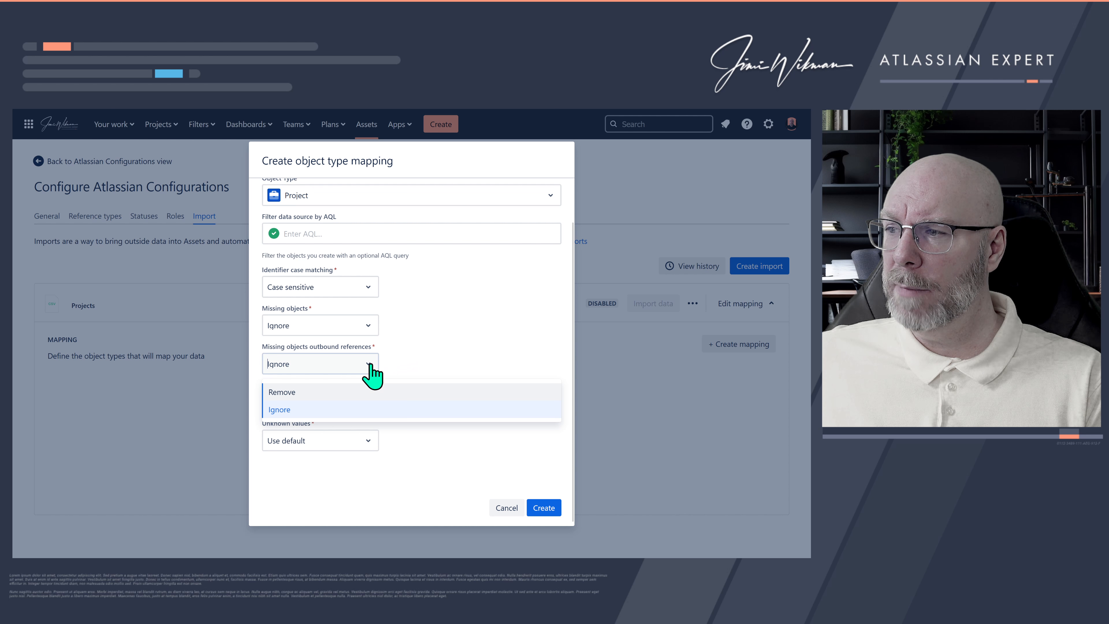
pyautogui.click(450, 350)
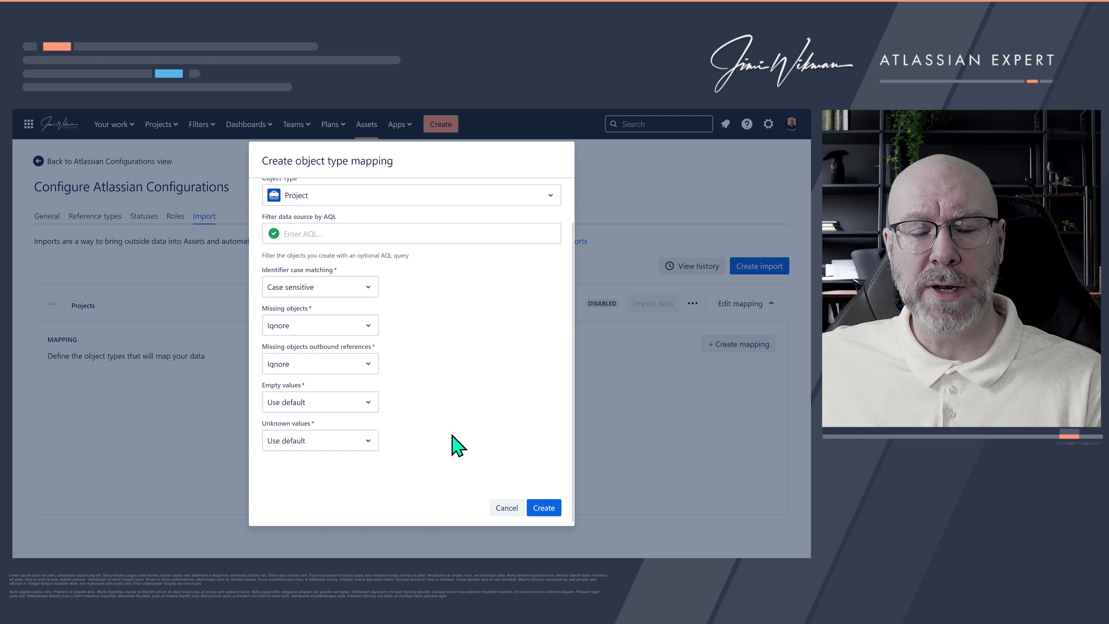
# Create the Project object type mapping with the default matching and value handling options
pyautogui.scroll(1, 456, 432)
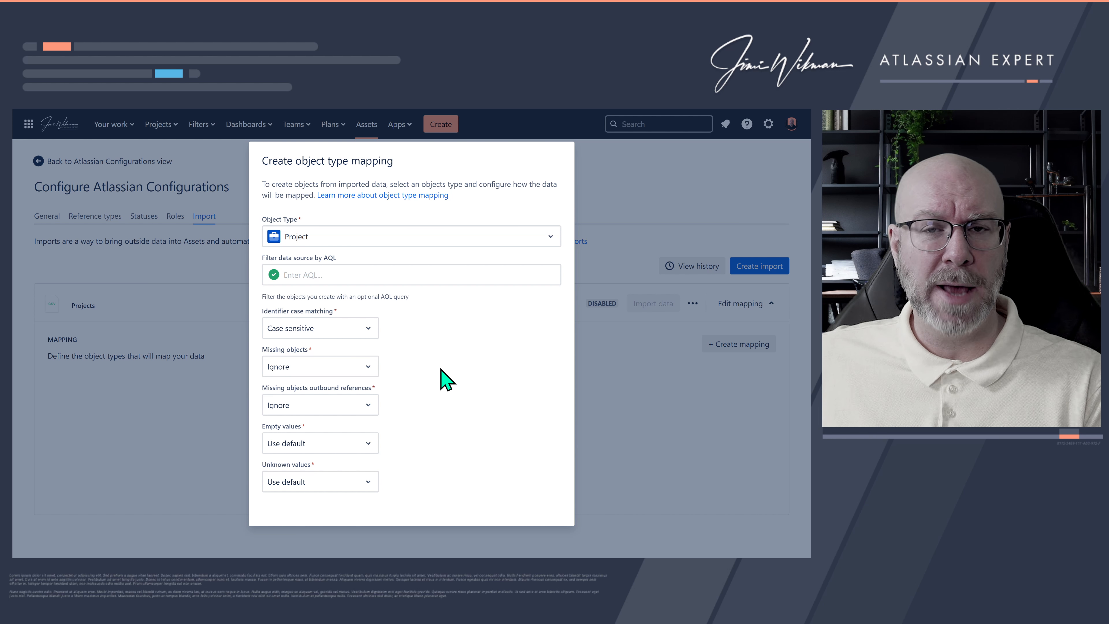
pyautogui.scroll(-1, 441, 380)
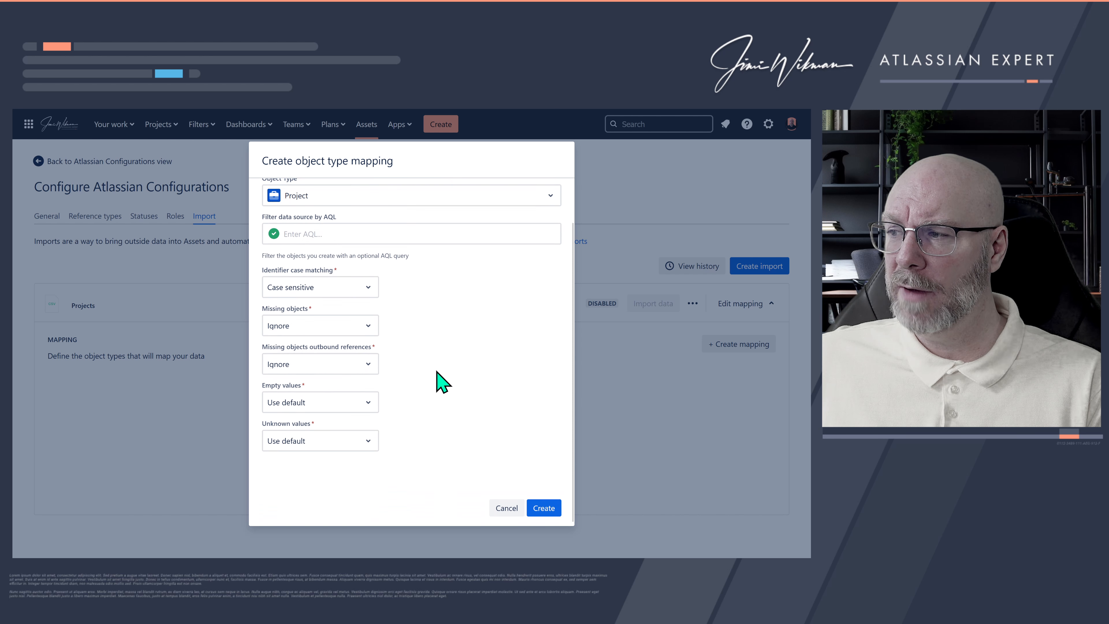
pyautogui.click(549, 508)
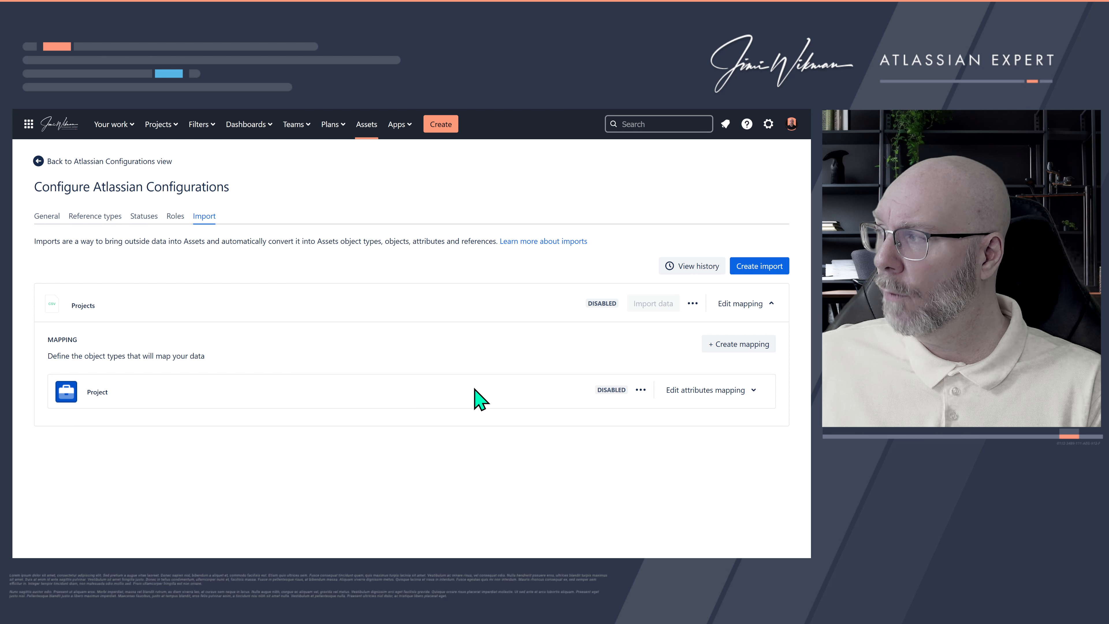
# Enable the Project mapping and disable it again
pyautogui.click(641, 389)
pyautogui.click(614, 413)
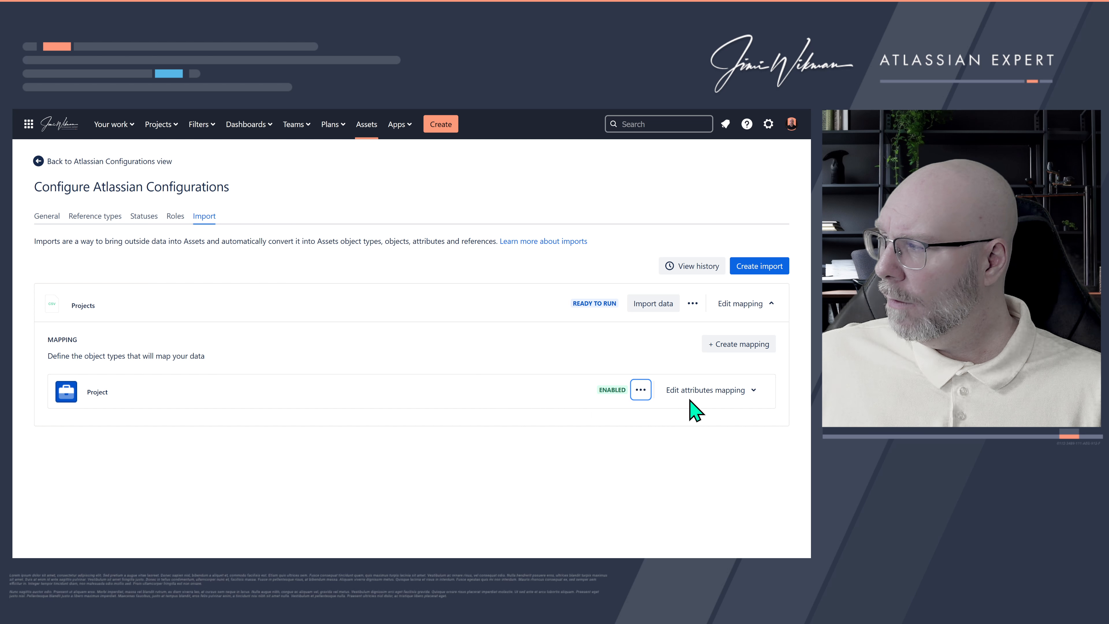
pyautogui.click(640, 392)
pyautogui.click(596, 420)
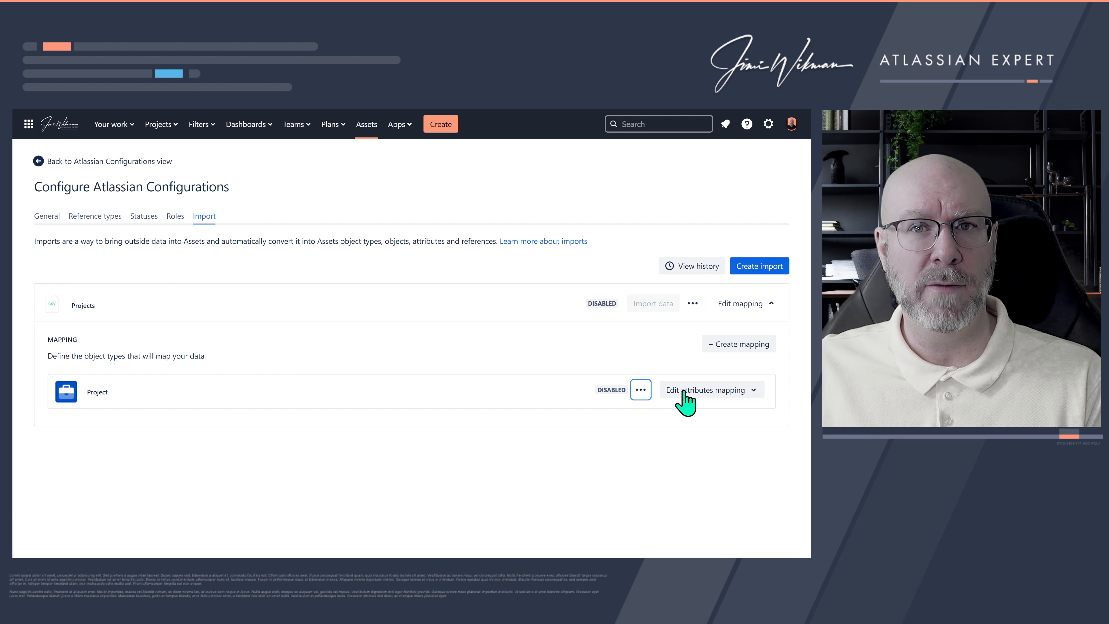
# Open the Project attributes mapping and set Name as the data source field for the Name identifier attribute
pyautogui.click(684, 390)
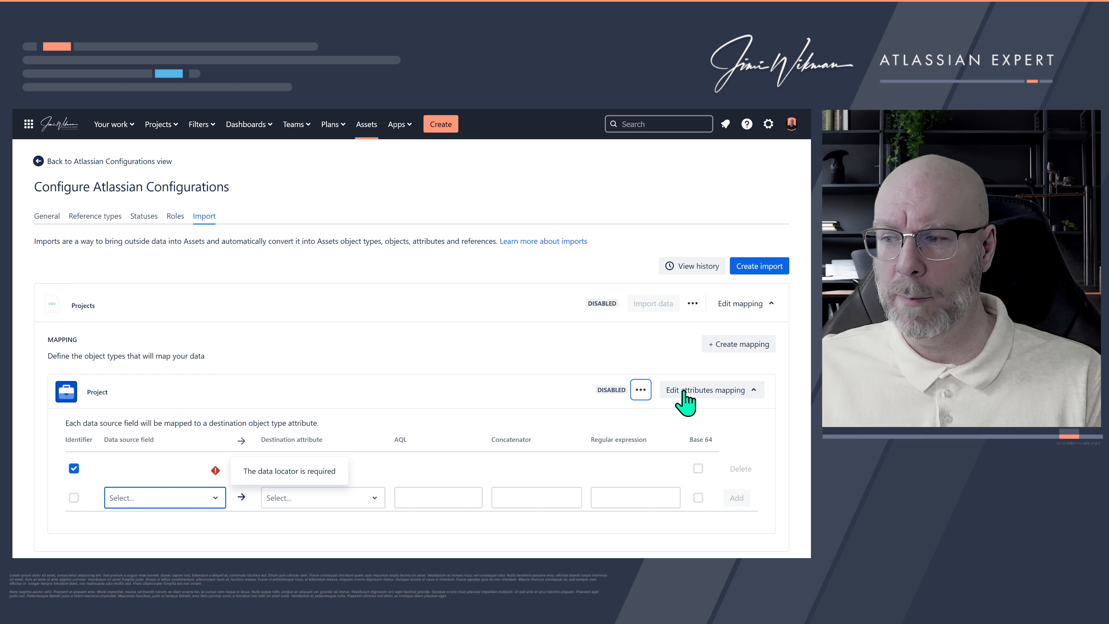
pyautogui.click(201, 476)
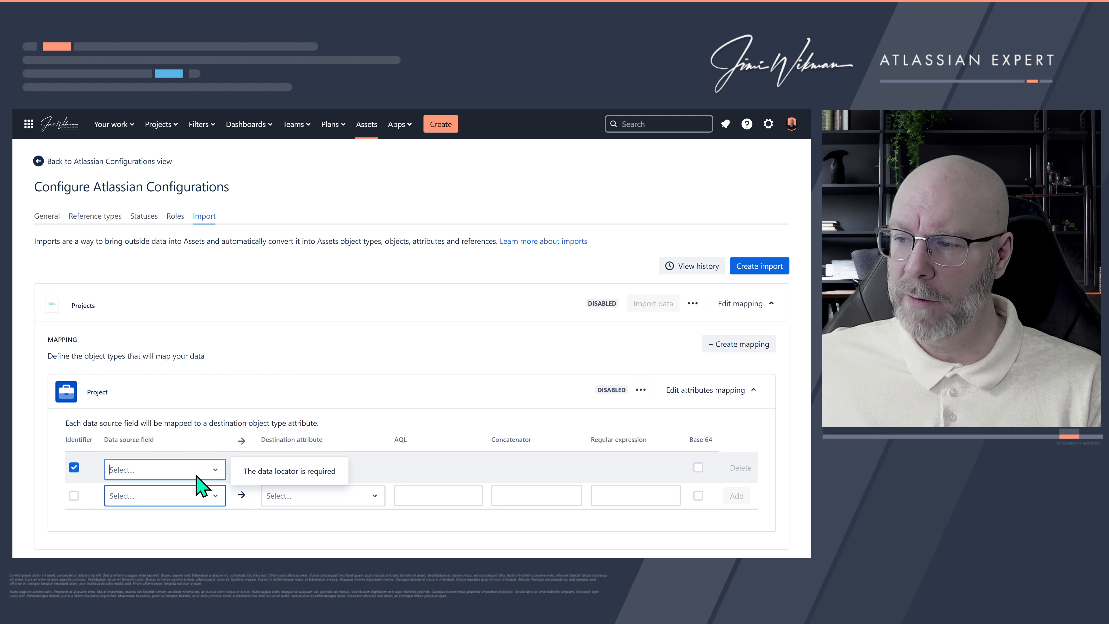
pyautogui.click(379, 470)
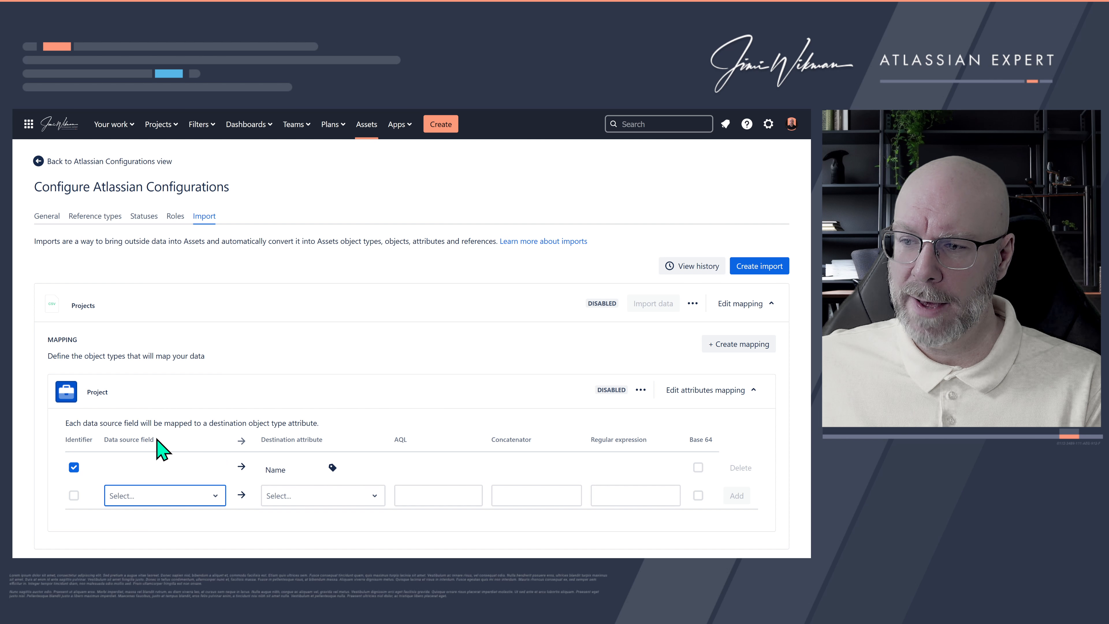
pyautogui.moveTo(156, 439); pyautogui.dragTo(105, 440)
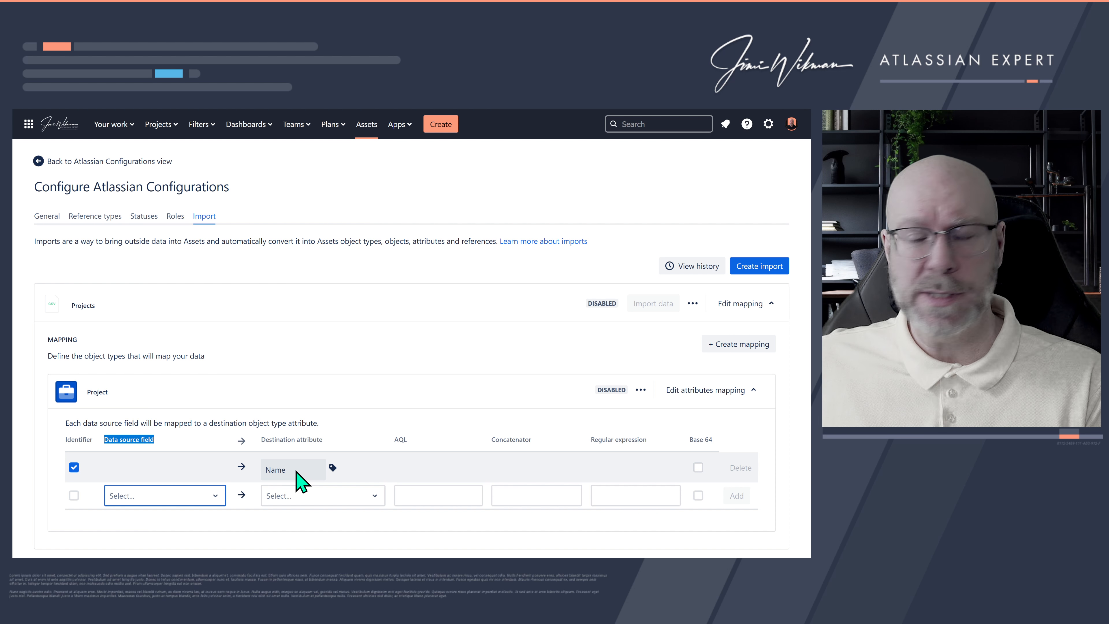
pyautogui.click(217, 469)
pyautogui.click(216, 470)
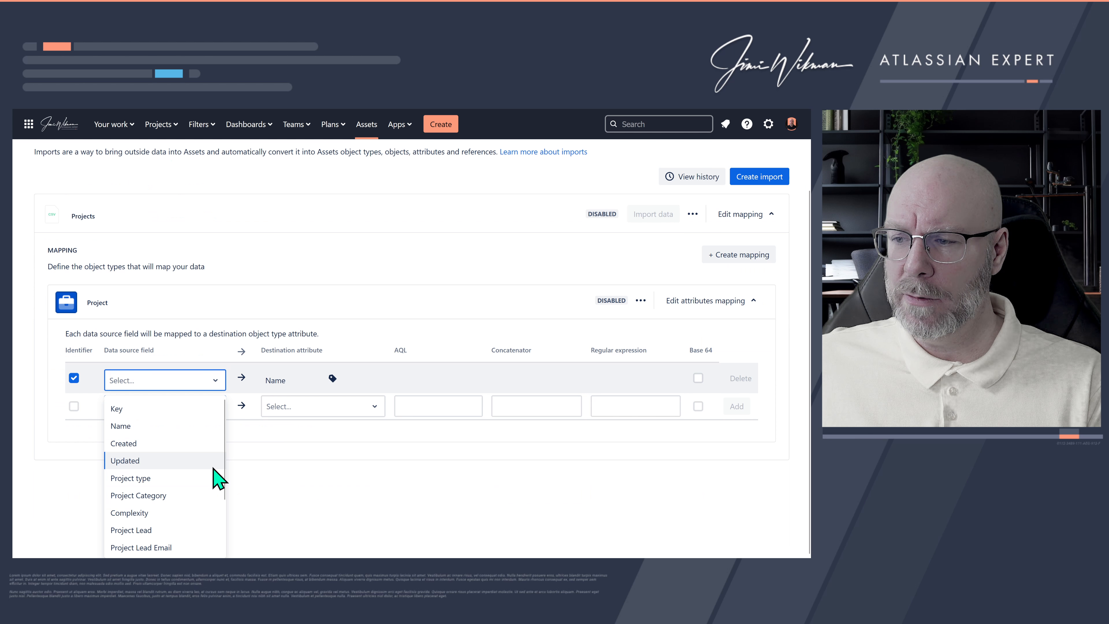
pyautogui.click(191, 426)
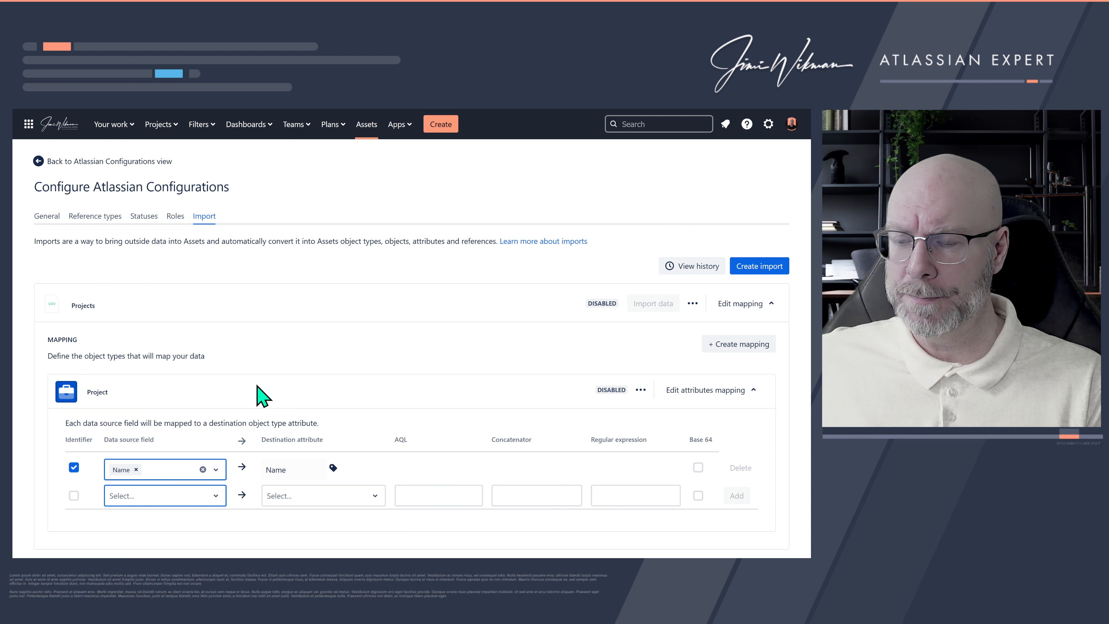
# Map the data source field Project type to the destination attribute Project type and try to add the row without AQL
pyautogui.click(209, 495)
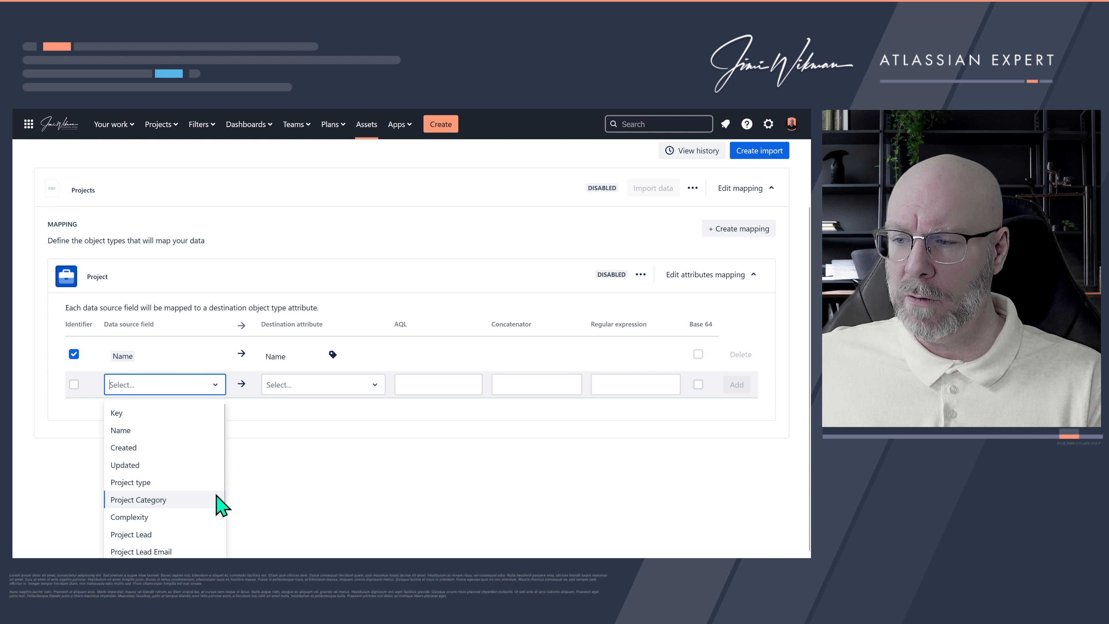
pyautogui.click(199, 483)
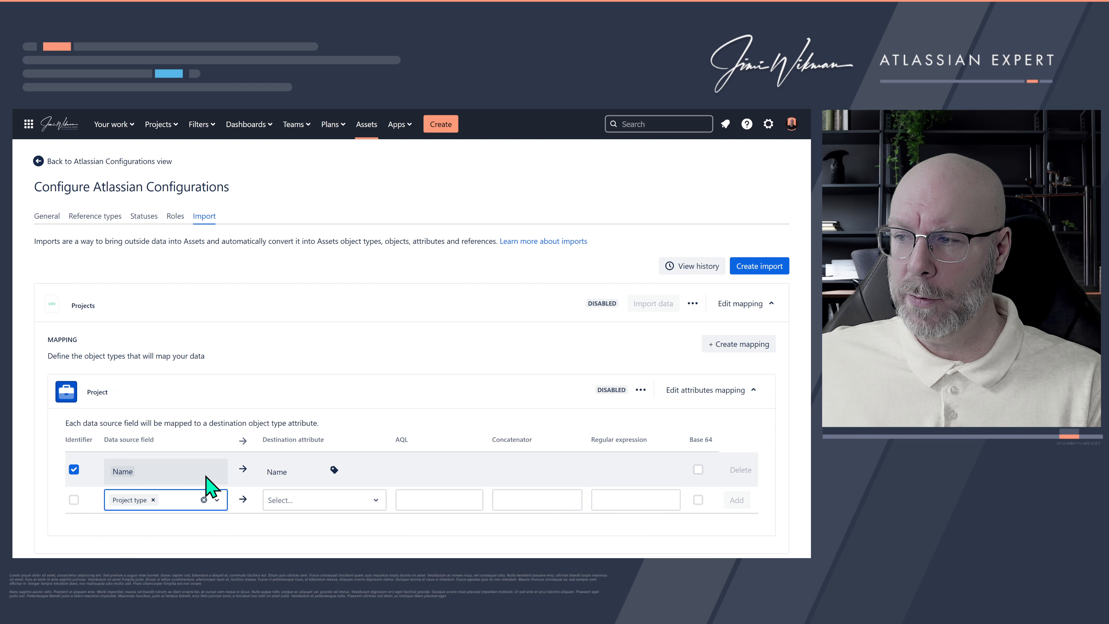
pyautogui.click(272, 509)
pyautogui.scroll(-1, 351, 507)
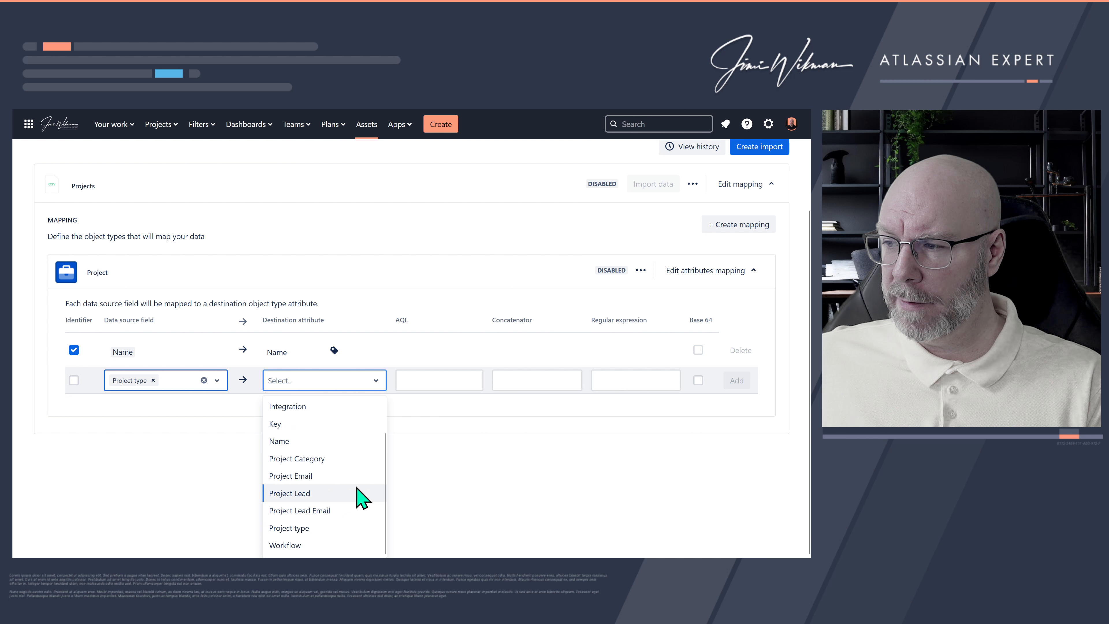
pyautogui.click(306, 528)
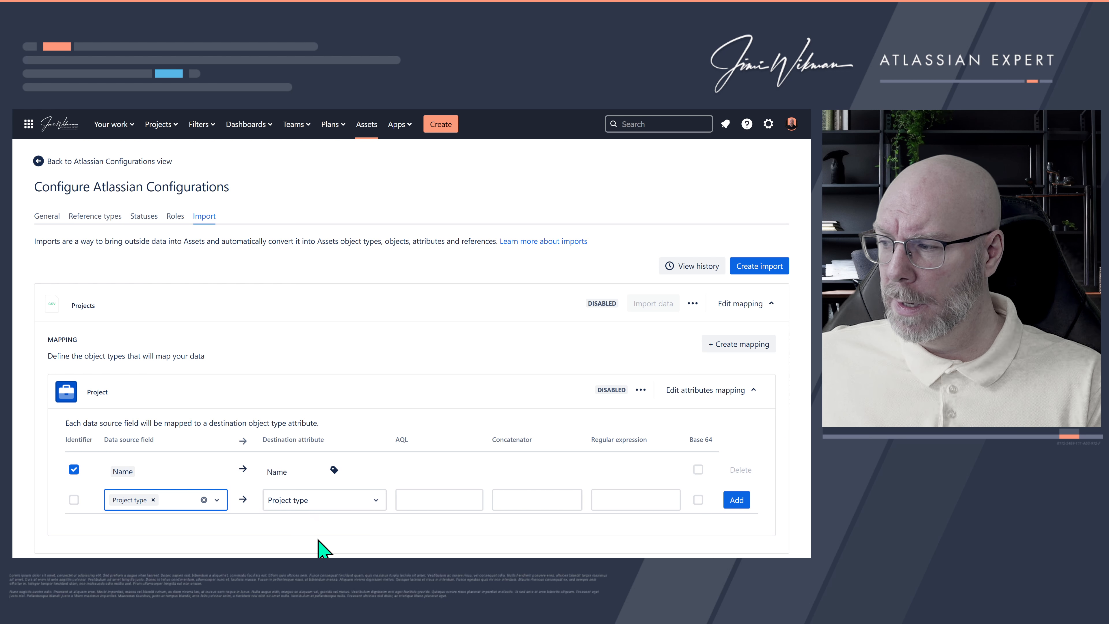
pyautogui.click(736, 500)
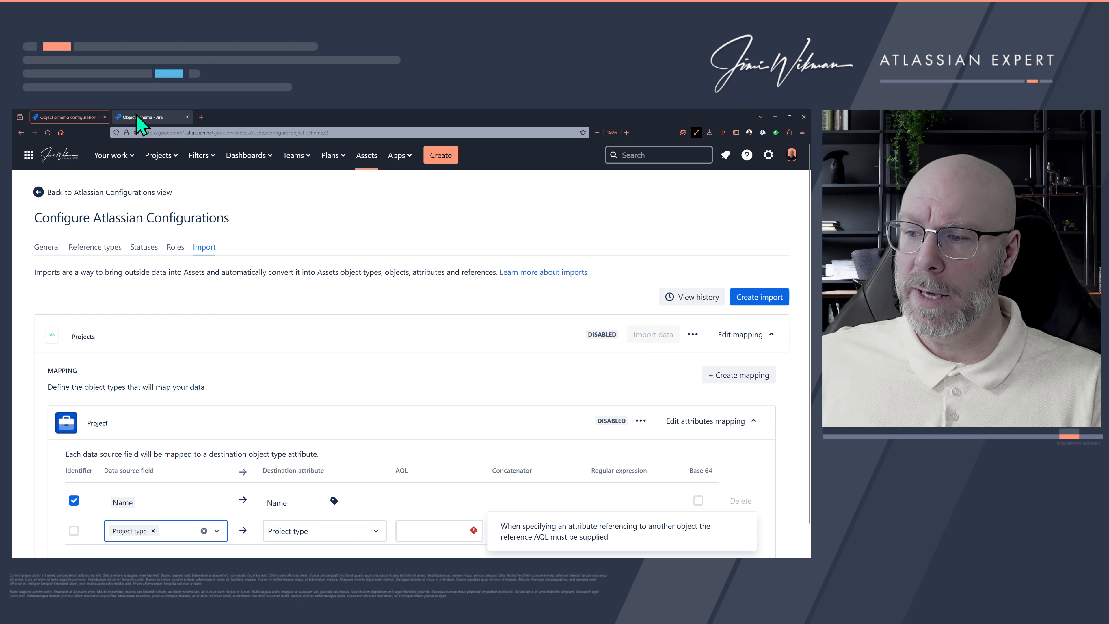
# Check the attribute types of the Project object type in the Atlassian Configurations schema and return to the import mapping
pyautogui.click(139, 117)
pyautogui.click(121, 311)
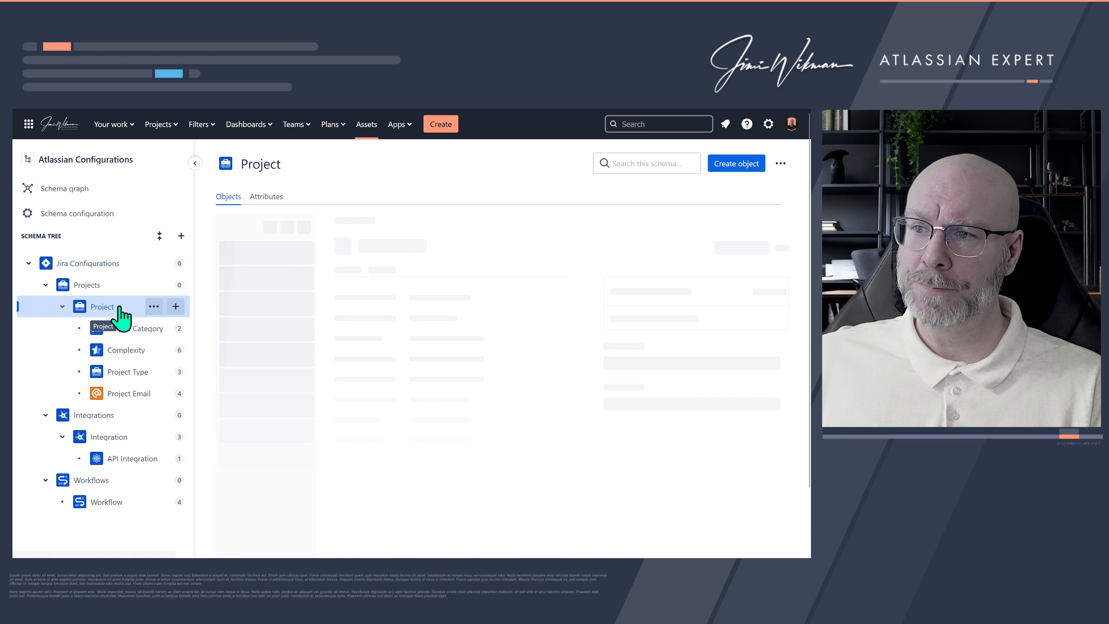
pyautogui.click(265, 197)
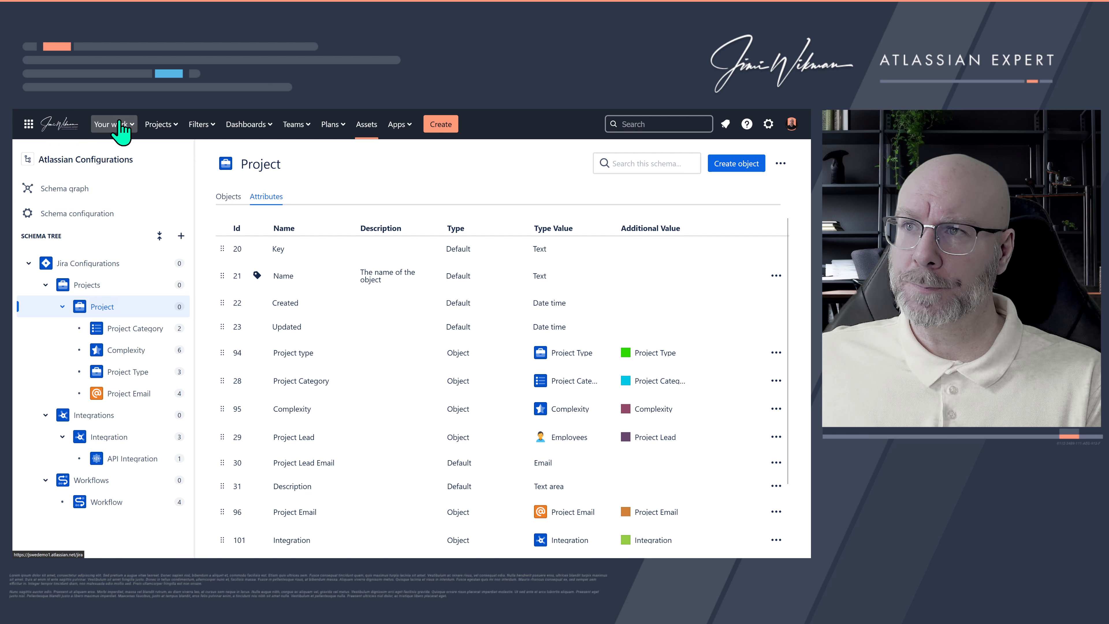
pyautogui.click(67, 117)
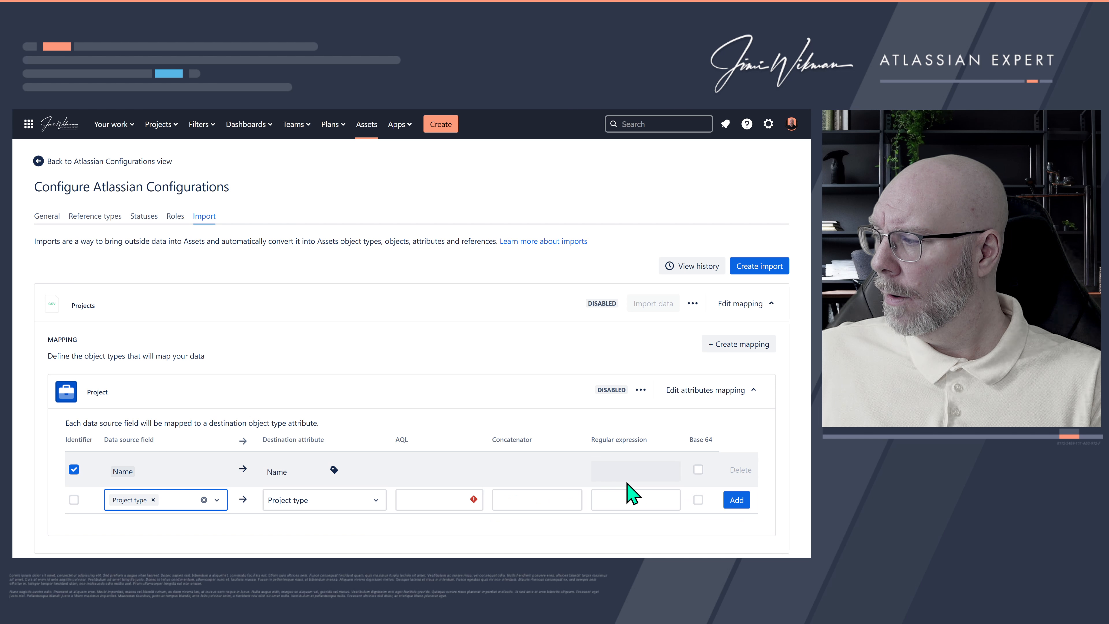
# Enter the AQL Label =${Type} for the Project type row and replace the placeholder Type with Project Type
pyautogui.click(442, 503)
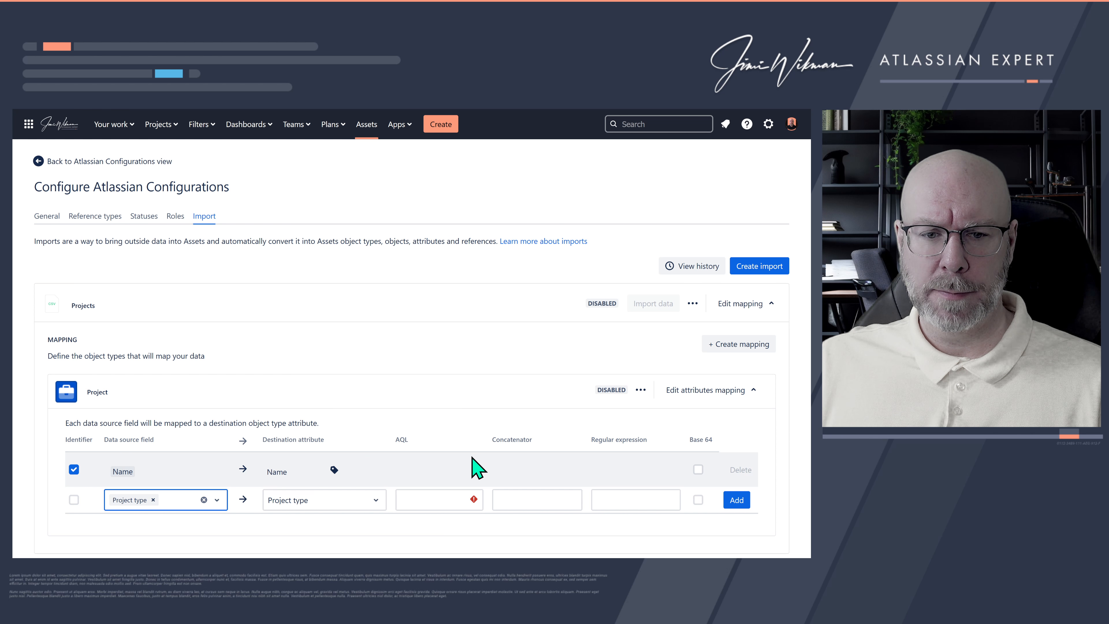
pyautogui.click(448, 503)
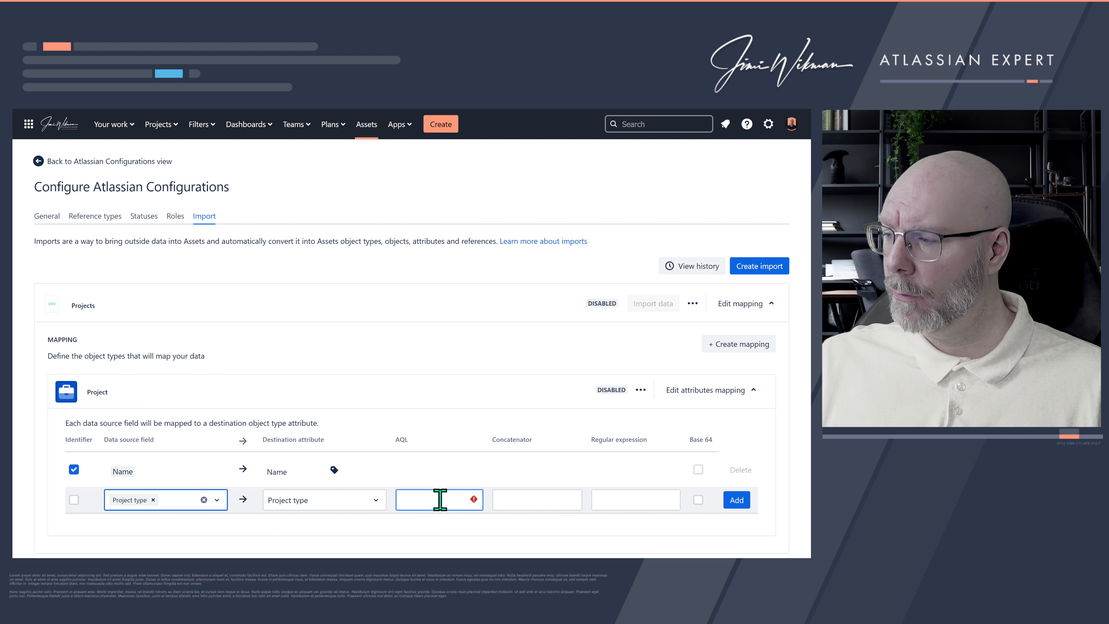
pyautogui.write('Label =${Type}')
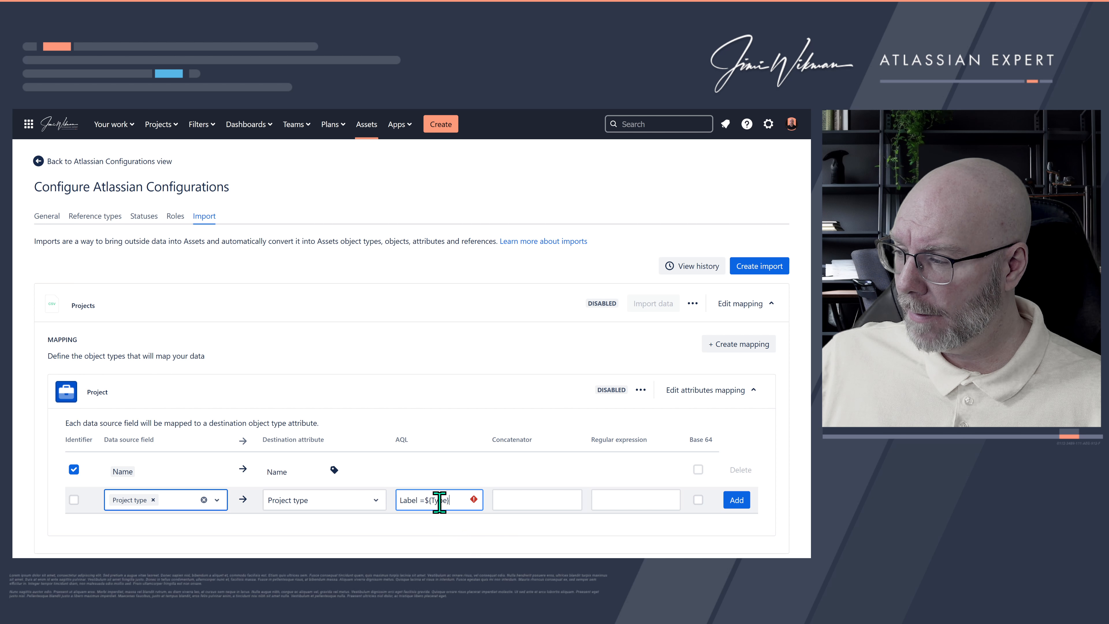
pyautogui.moveTo(446, 499); pyautogui.dragTo(430, 500)
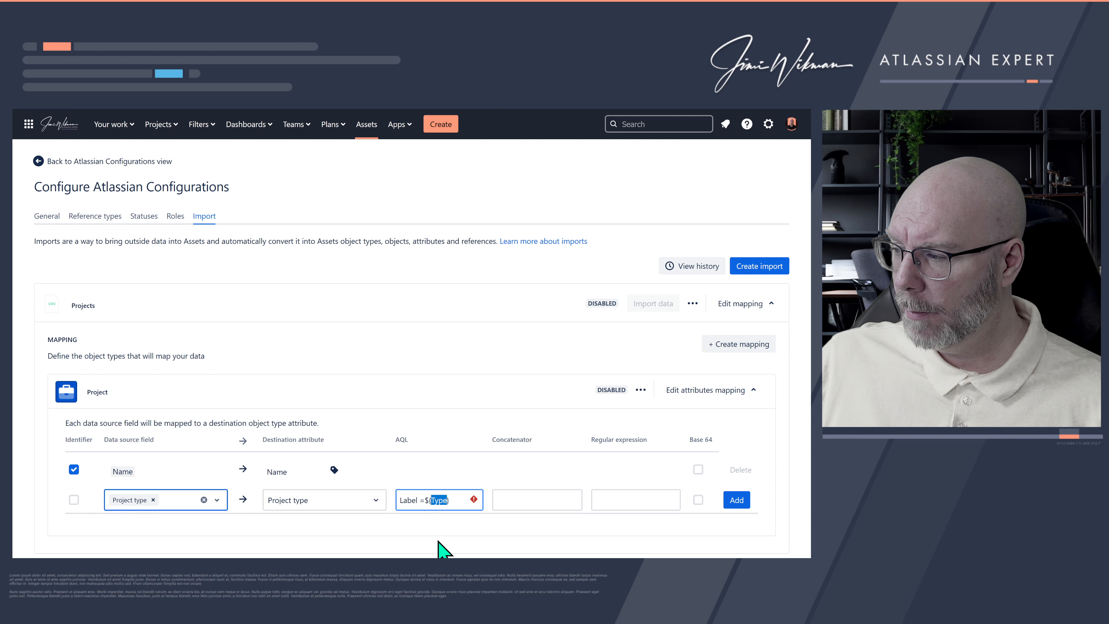
pyautogui.write('Project ')
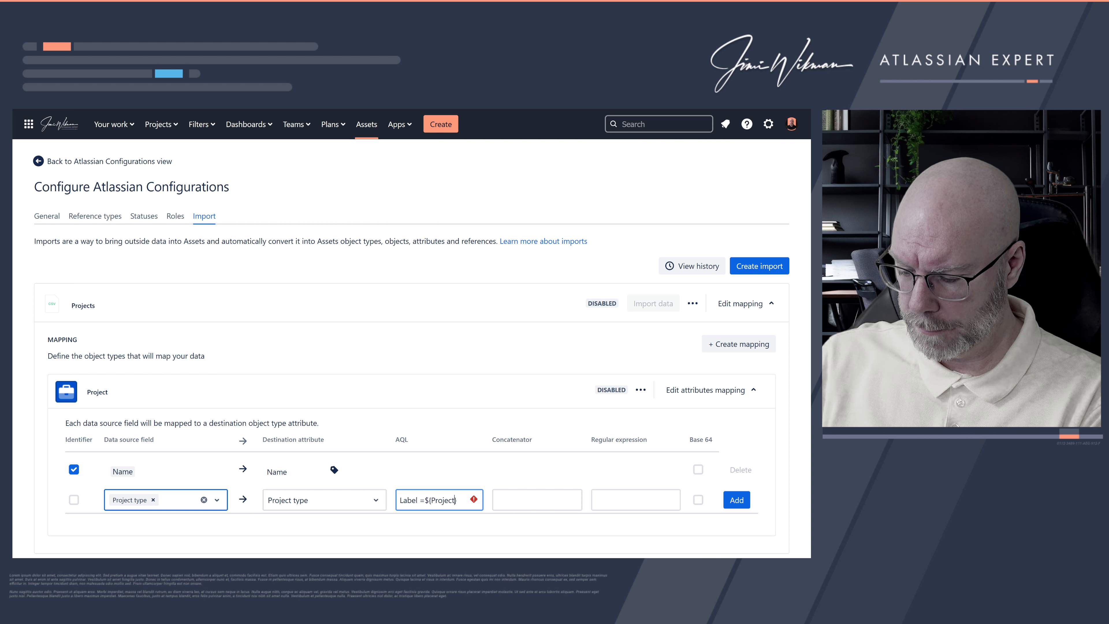
pyautogui.write('Type')
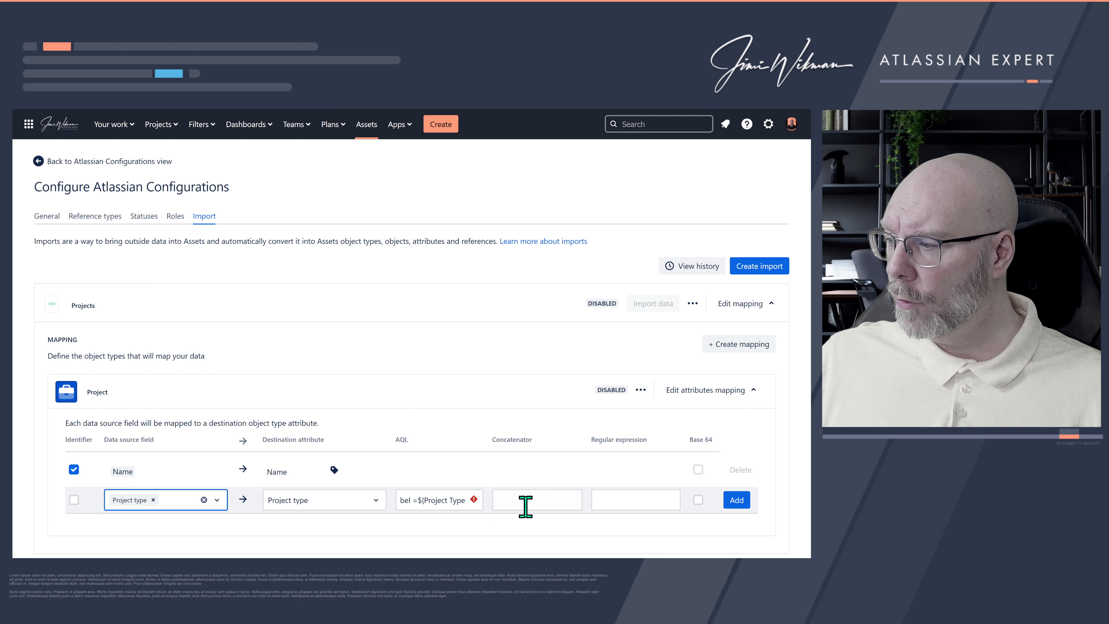
pyautogui.click(507, 501)
pyautogui.moveTo(436, 500); pyautogui.dragTo(379, 498)
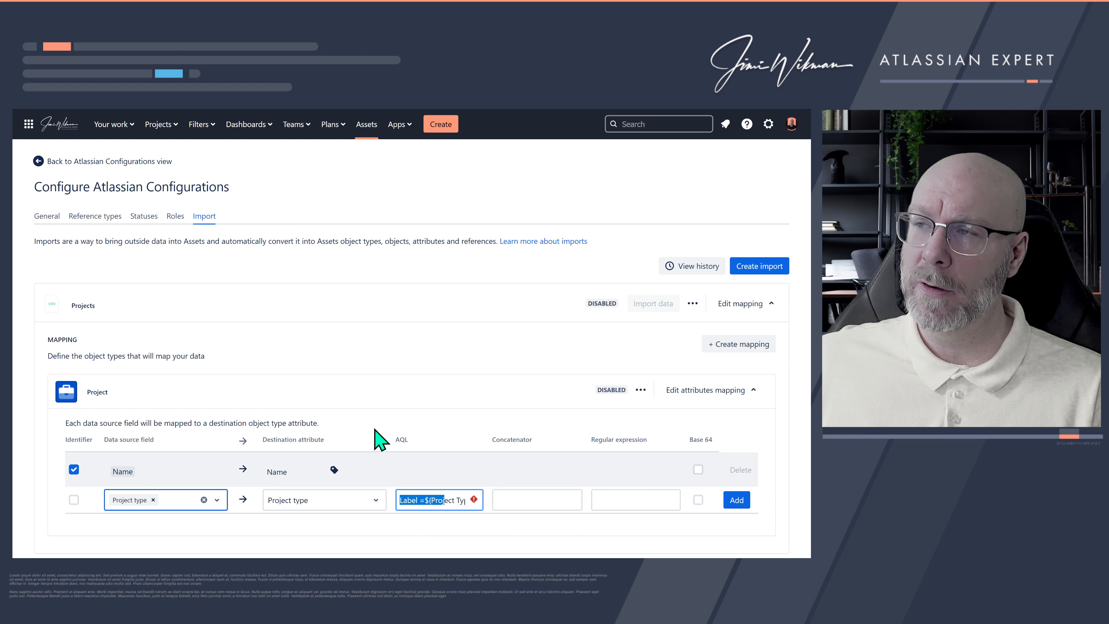
# Check the fields and Project type options in the create-object form for Project, cancel it and return to the import mapping
pyautogui.click(164, 114)
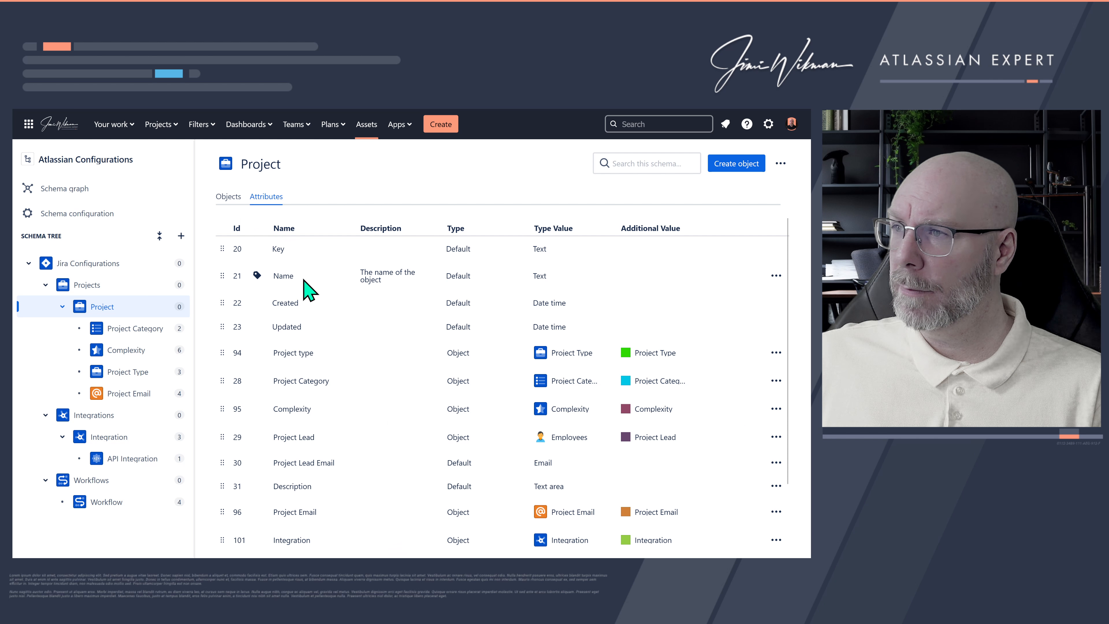
pyautogui.click(228, 198)
pyautogui.click(508, 364)
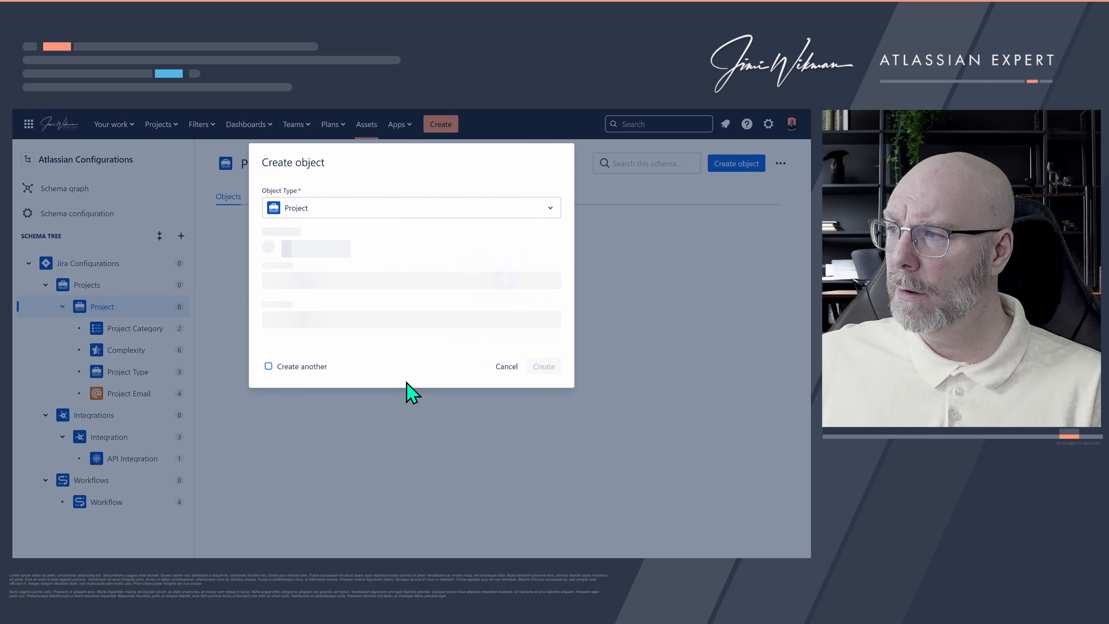
pyautogui.scroll(-3, 354, 406)
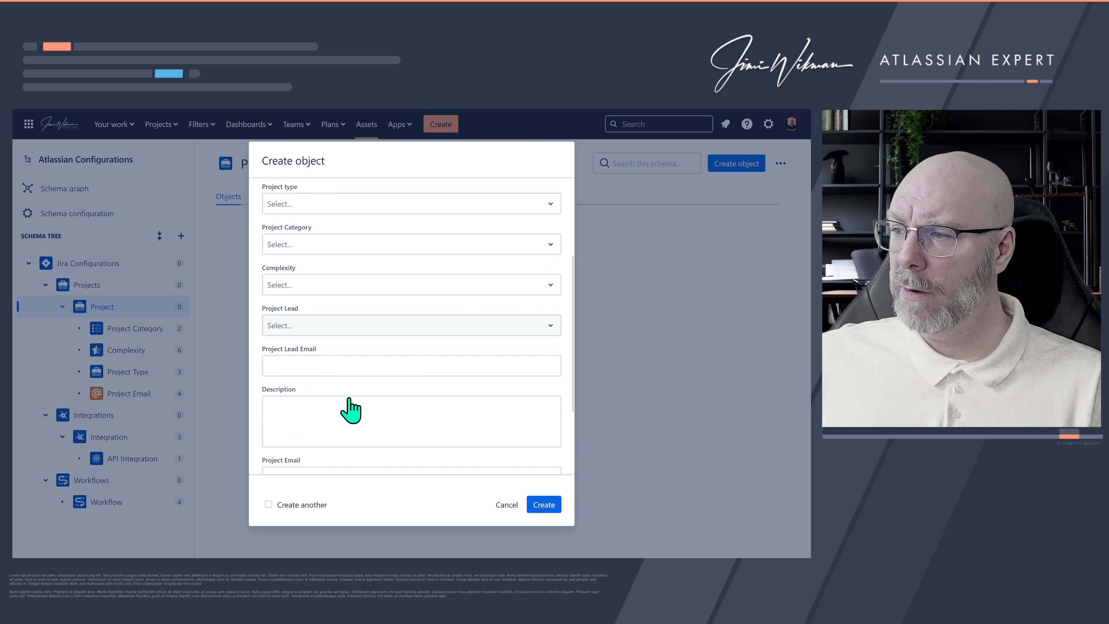
pyautogui.scroll(-2, 394, 401)
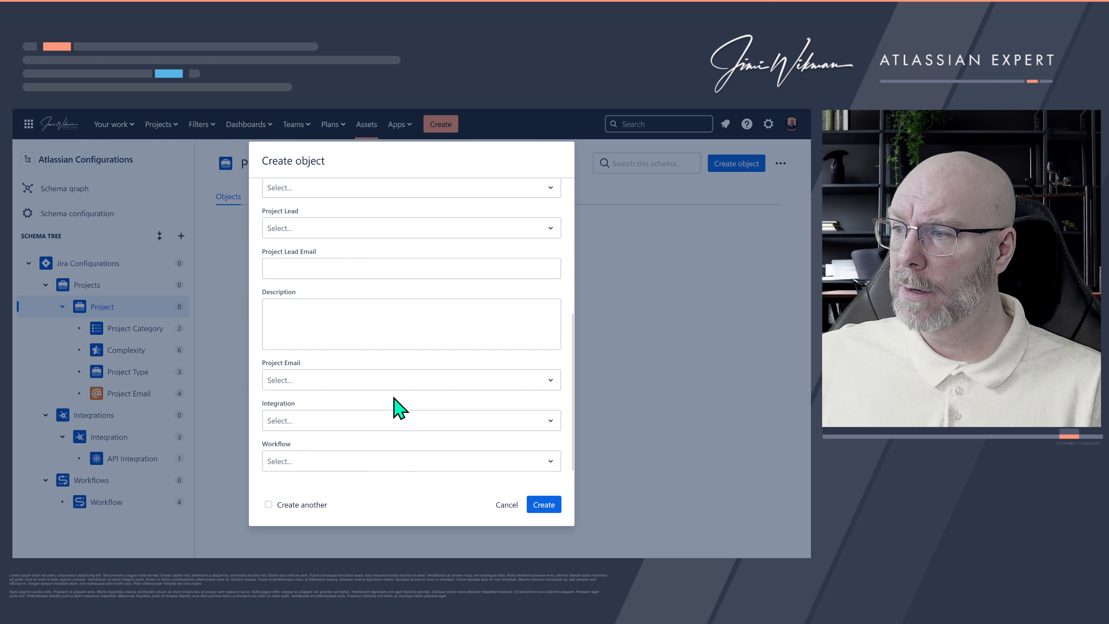
pyautogui.scroll(5, 396, 403)
pyautogui.click(343, 328)
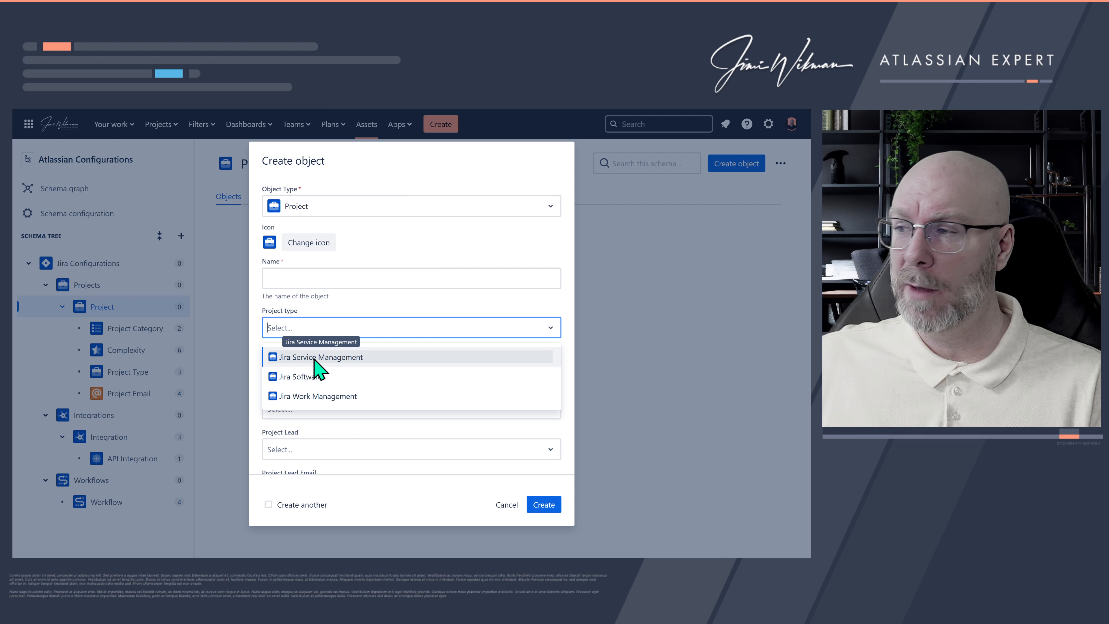
pyautogui.click(507, 504)
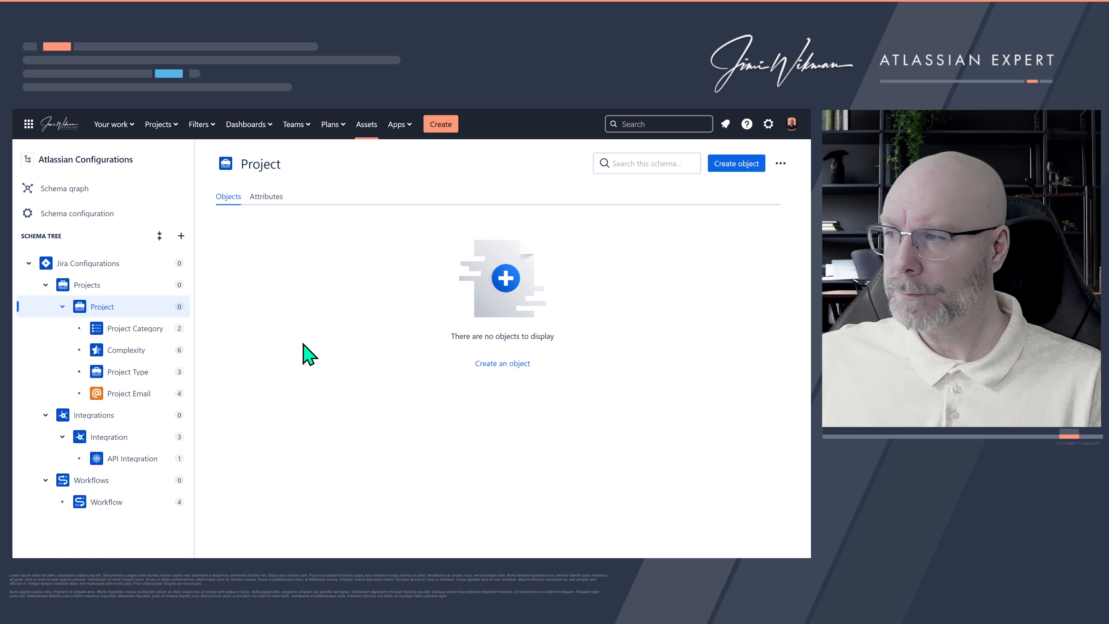
pyautogui.click(78, 115)
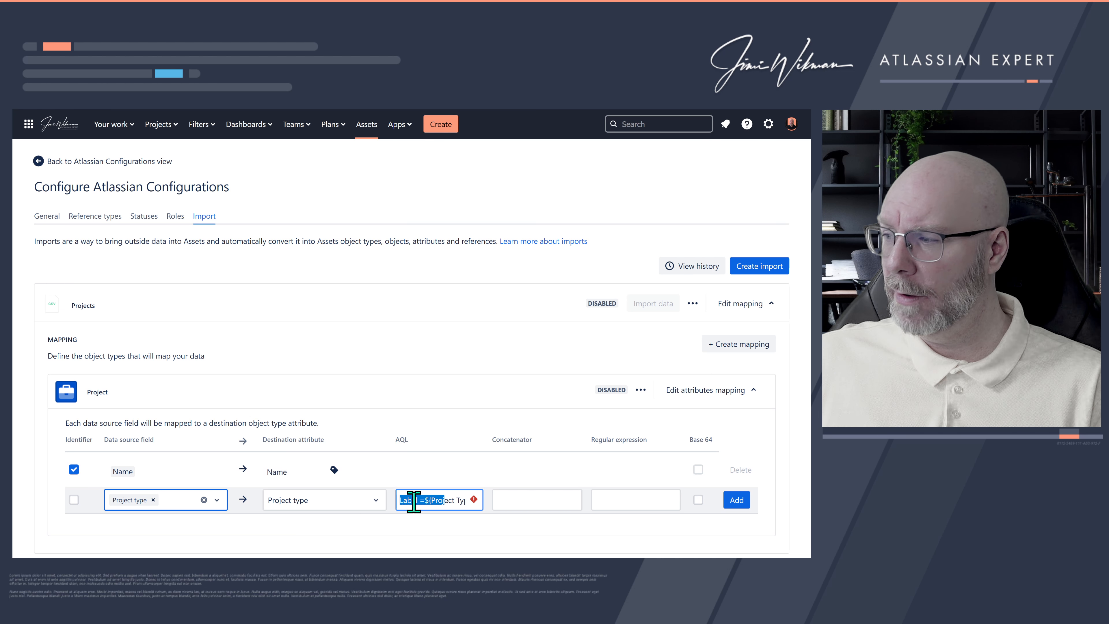
# Correct the Project type row's AQL to Label =${Project type} and add the row to the attributes mapping
pyautogui.moveTo(418, 500); pyautogui.dragTo(384, 498)
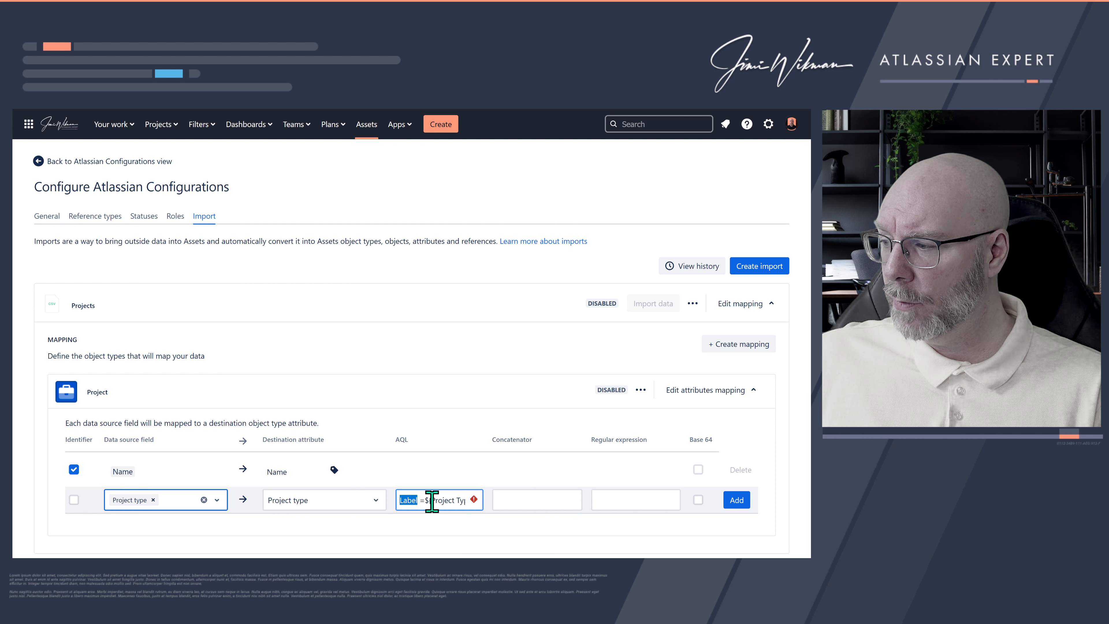
pyautogui.moveTo(432, 501)
pyautogui.mouseDown()
pyautogui.moveTo(466, 498)
pyautogui.moveTo(414, 500)
pyautogui.mouseUp()
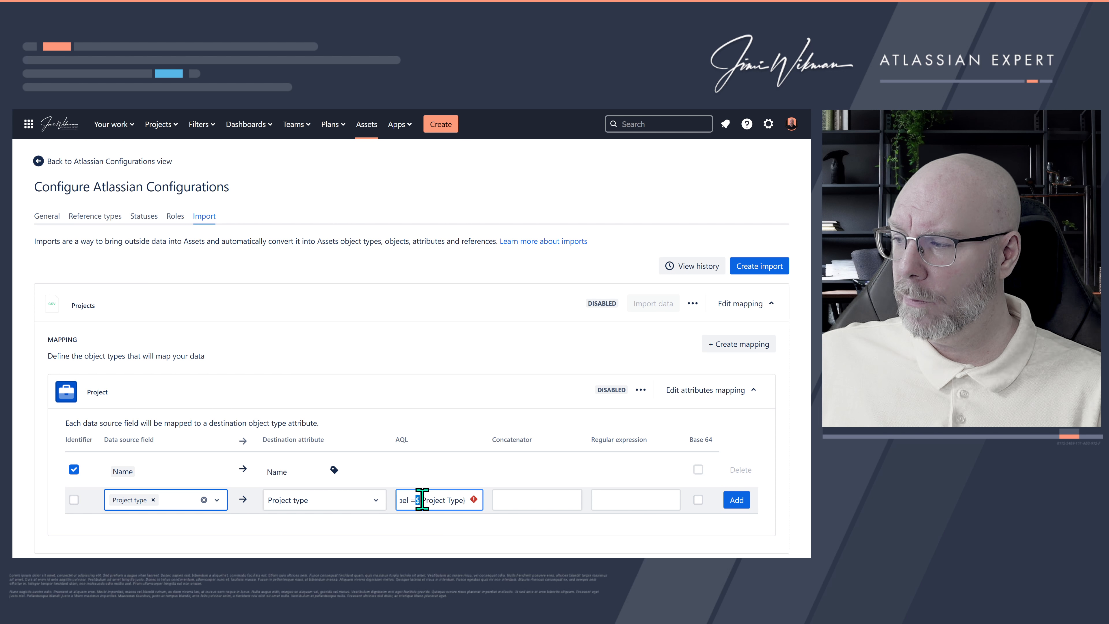
pyautogui.moveTo(421, 500); pyautogui.dragTo(464, 499)
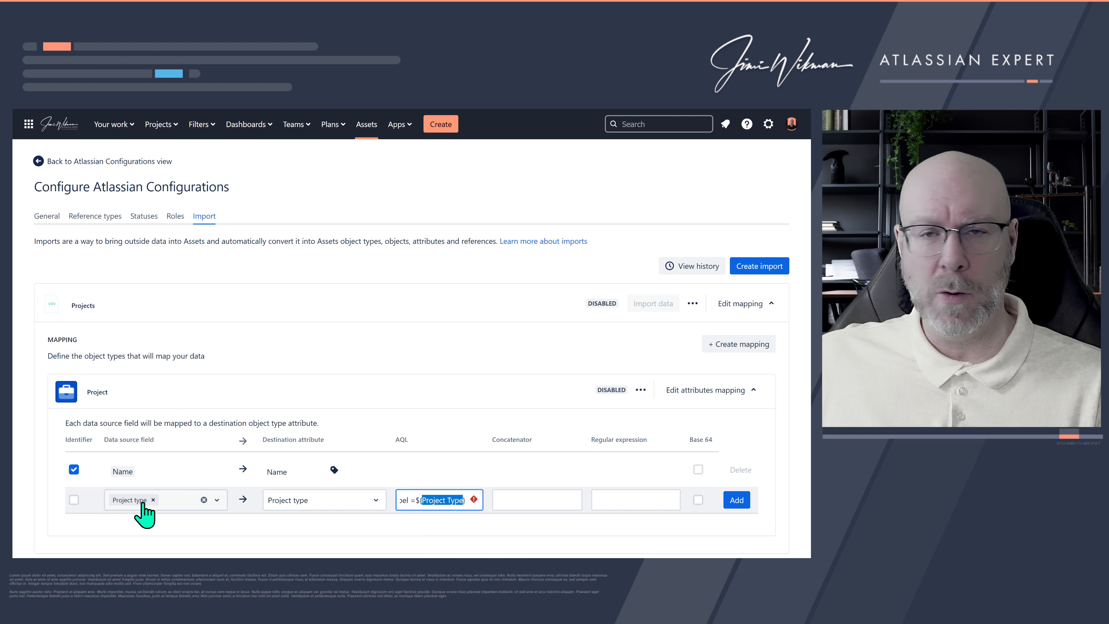
pyautogui.click(452, 501)
pyautogui.press('BackSpace')
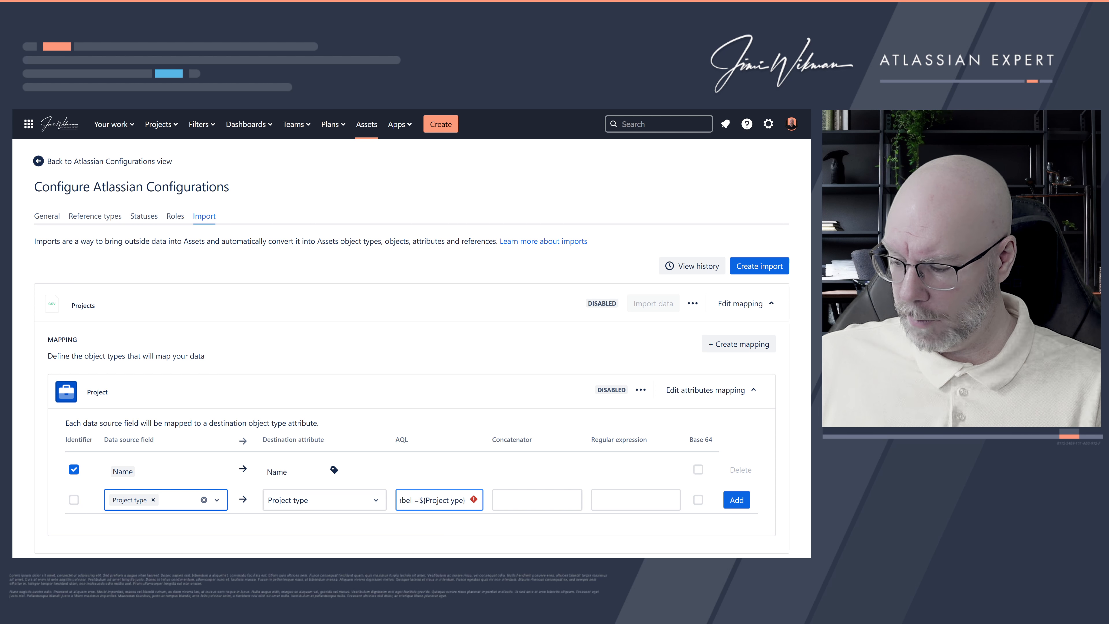
pyautogui.write('t')
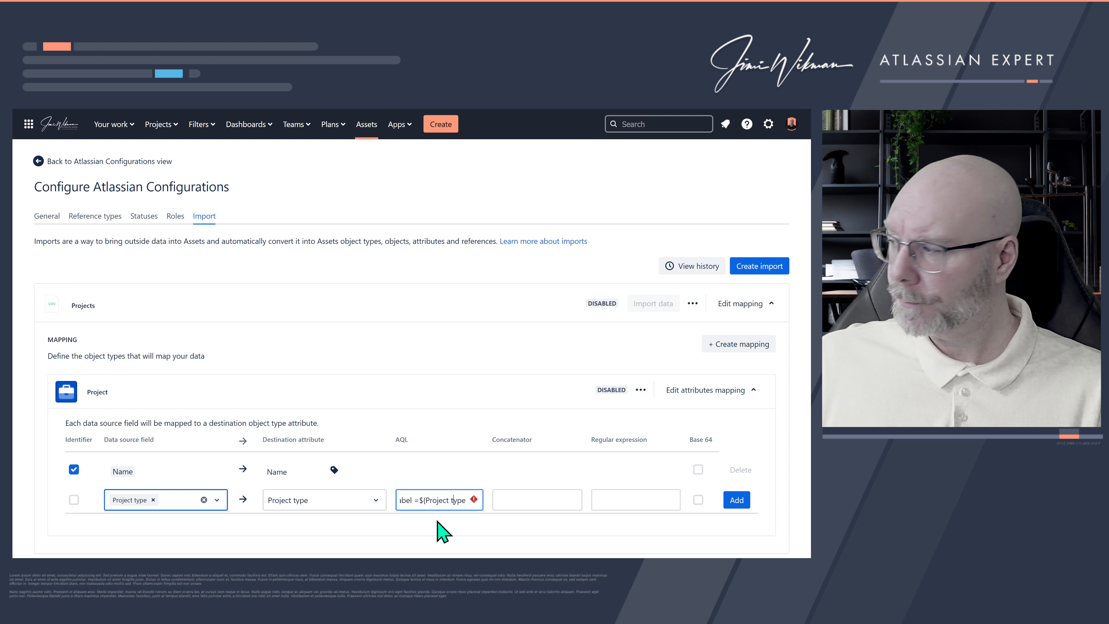
pyautogui.click(734, 500)
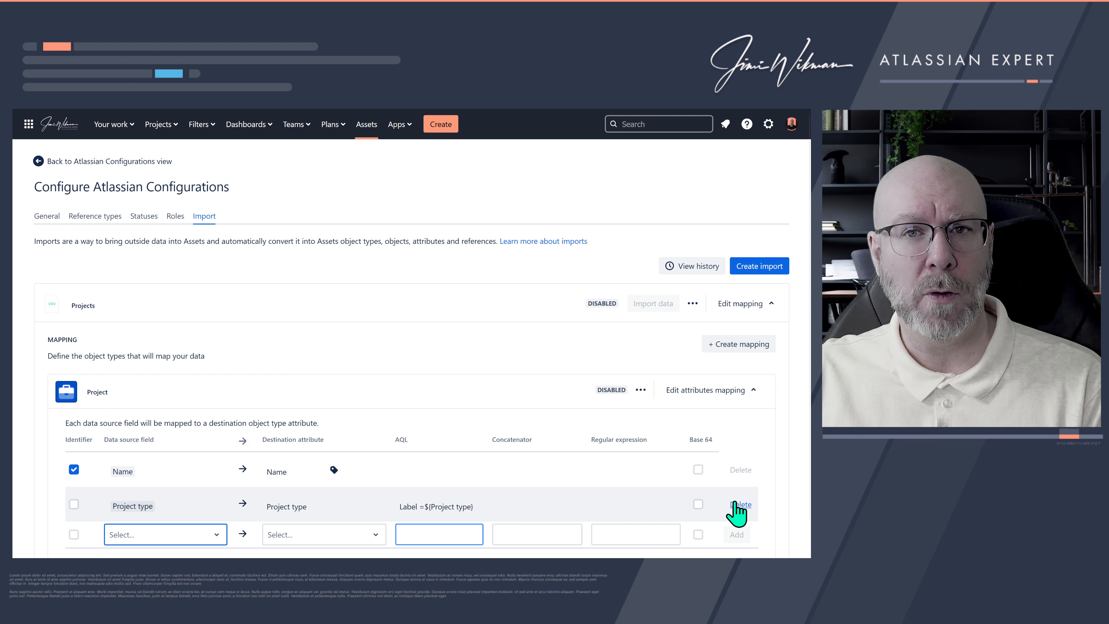
pyautogui.click(418, 506)
pyautogui.click(439, 485)
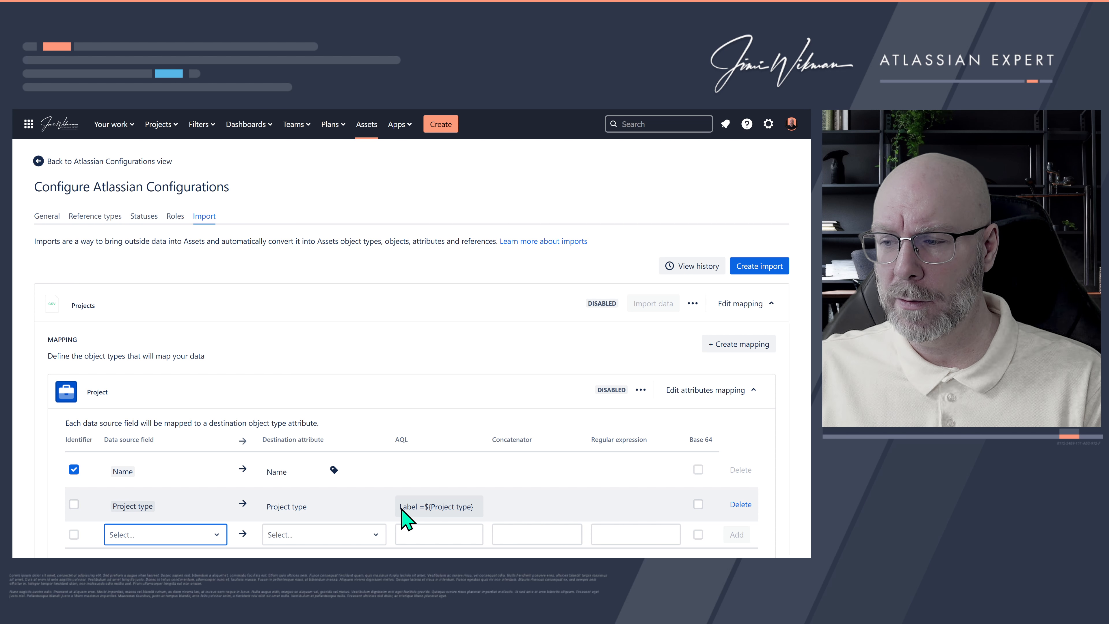
# Map the data source field Project Category to the destination attribute Project Category and try to add the row without AQL
pyautogui.scroll(-1, 220, 363)
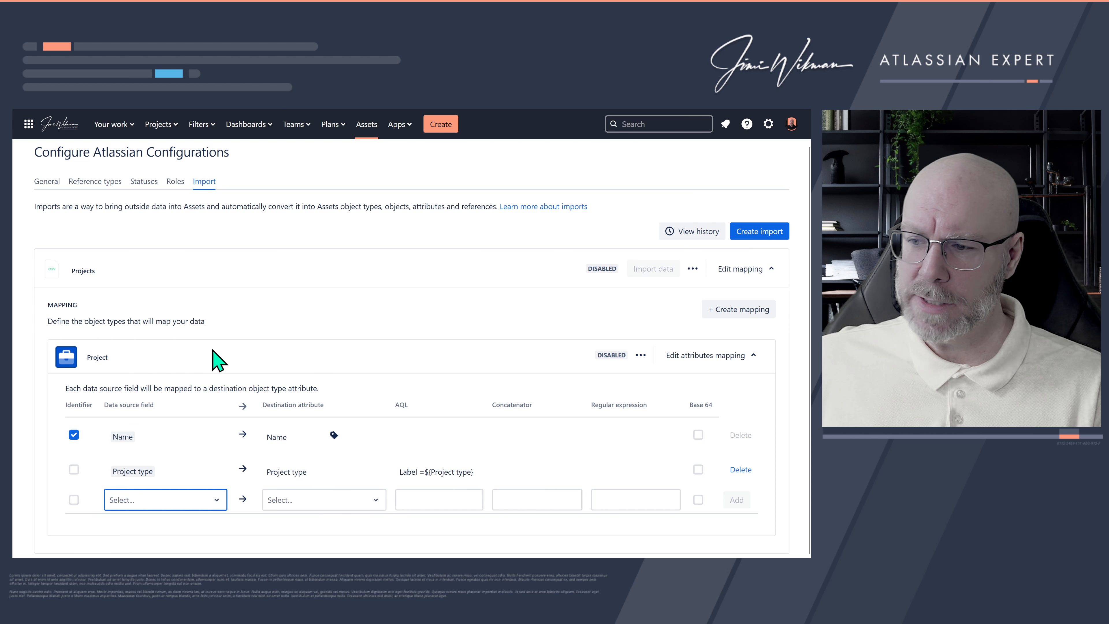
pyautogui.click(216, 506)
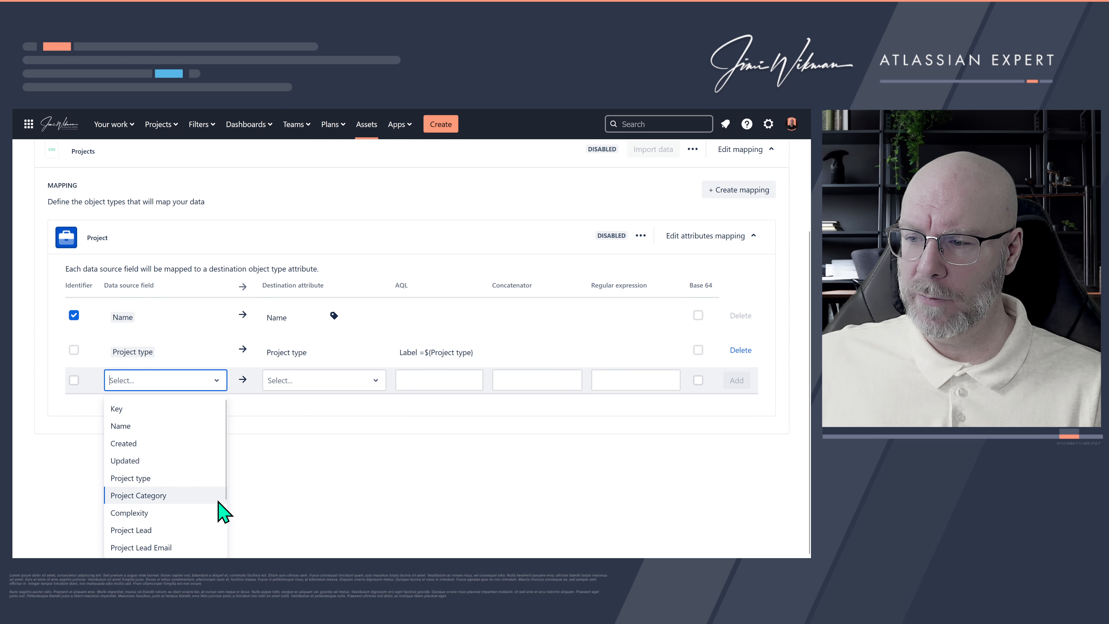
pyautogui.click(192, 495)
pyautogui.click(349, 501)
pyautogui.click(344, 497)
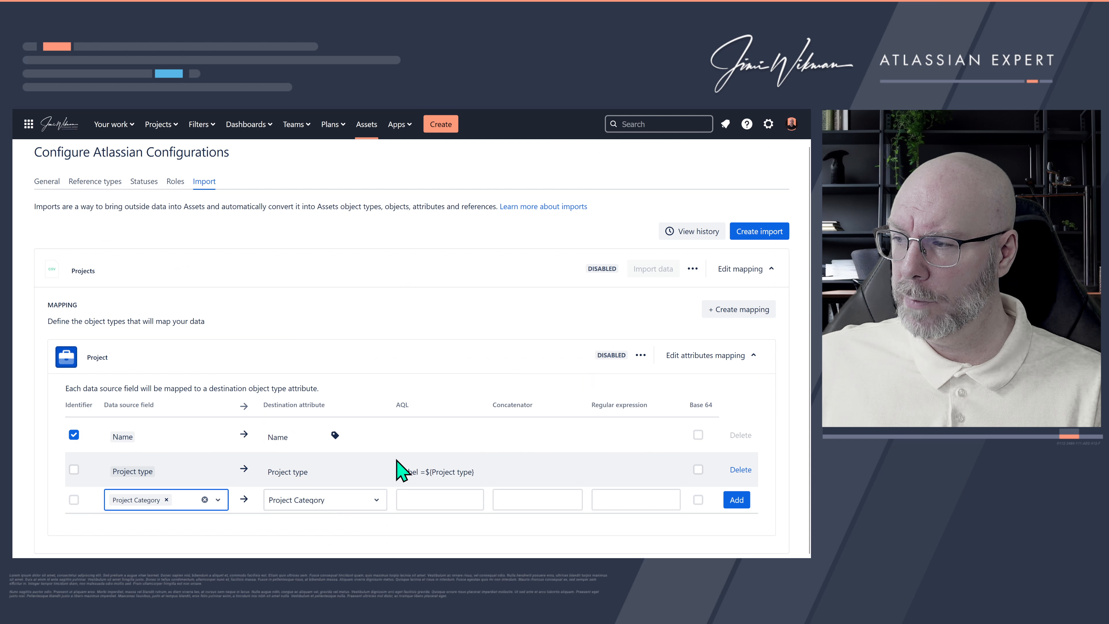
pyautogui.click(433, 498)
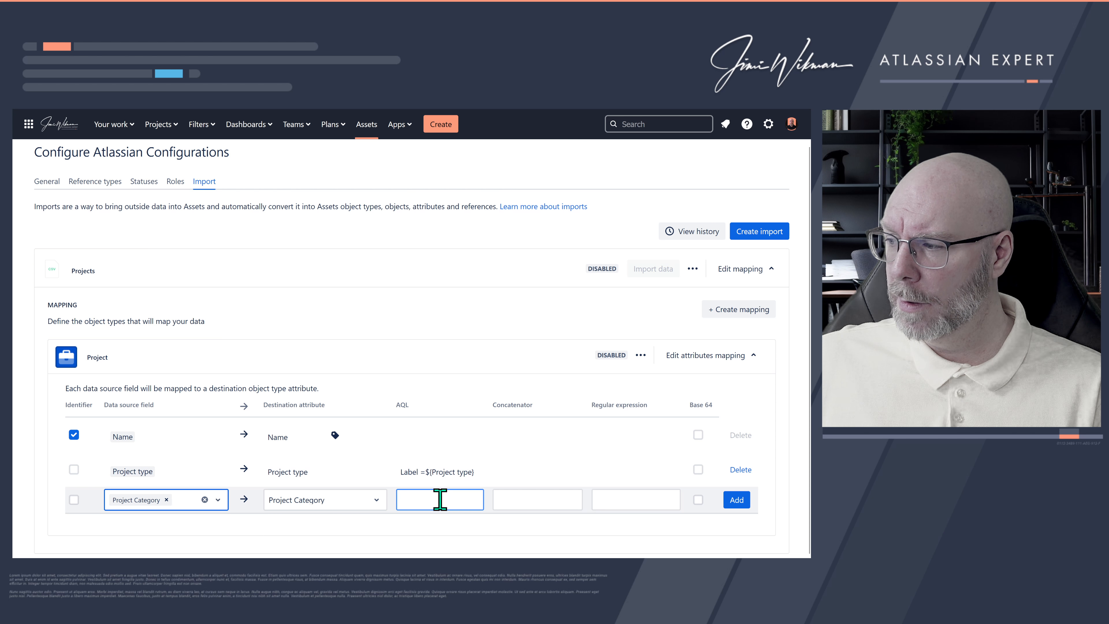
pyautogui.click(746, 502)
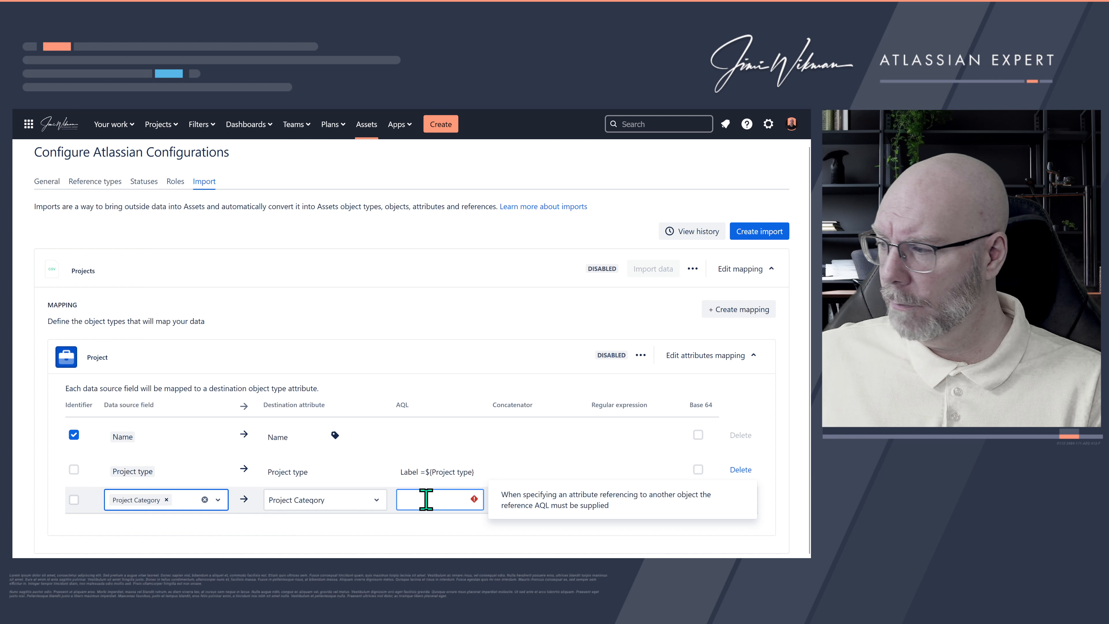
# Set the Project Category row's AQL to Label =${Project Category} and add the row
pyautogui.write('Label =${Type}')
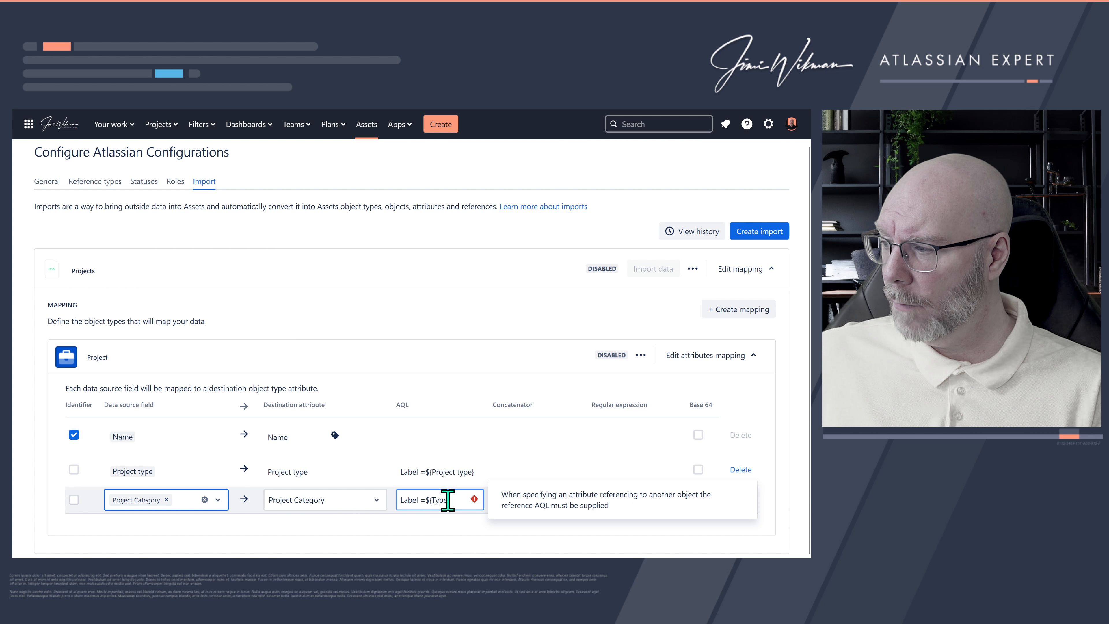
pyautogui.doubleClick(438, 500)
pyautogui.write('Project C')
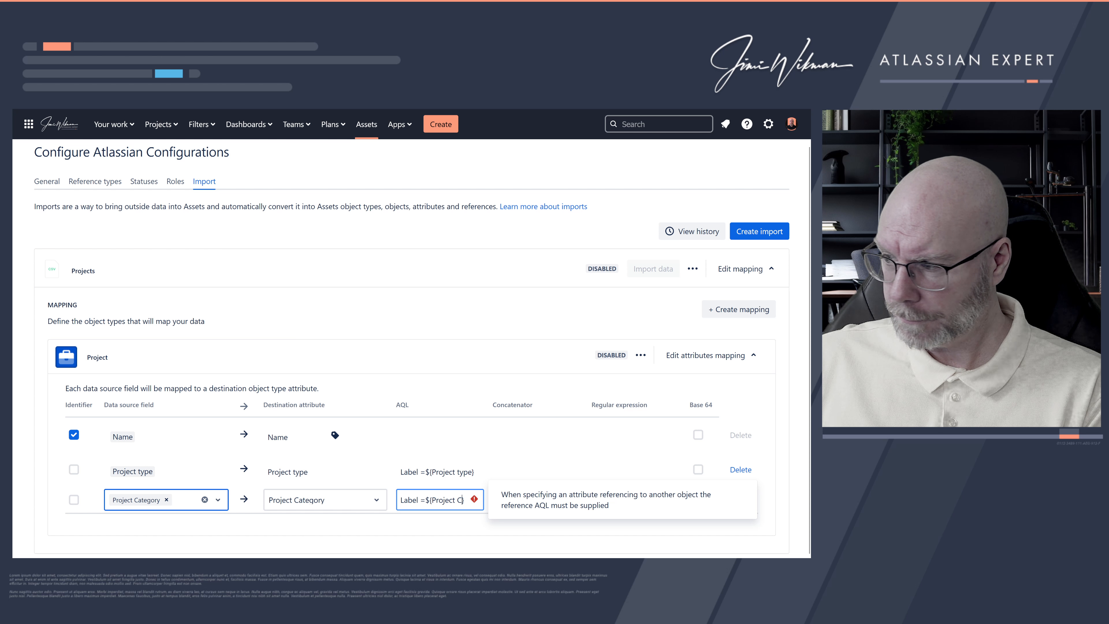
pyautogui.write('ategory')
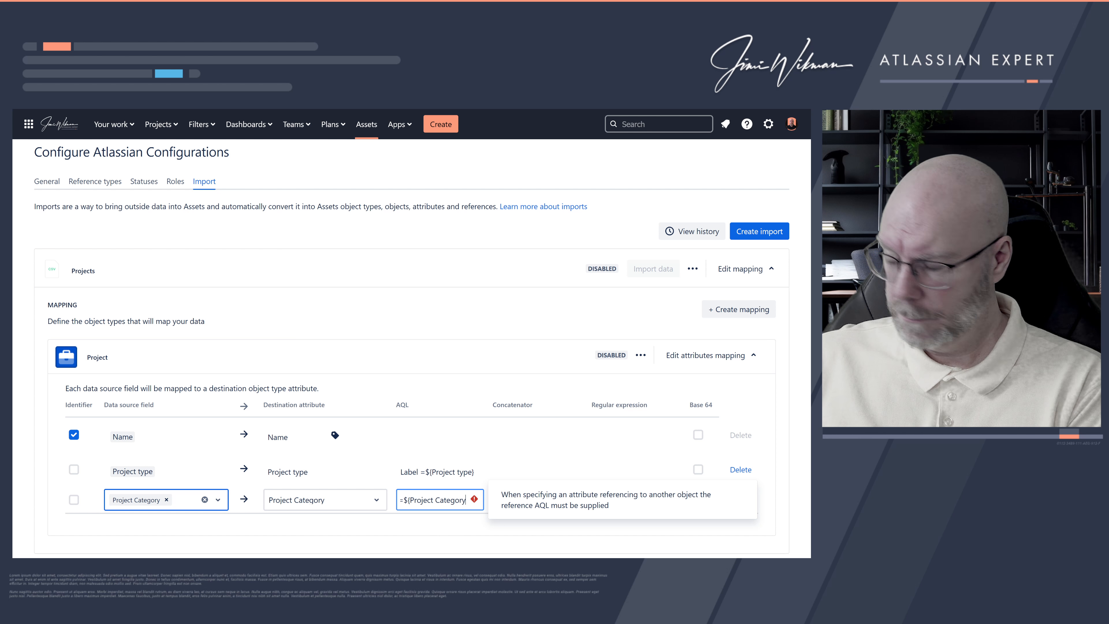
pyautogui.write('}')
pyautogui.click(737, 500)
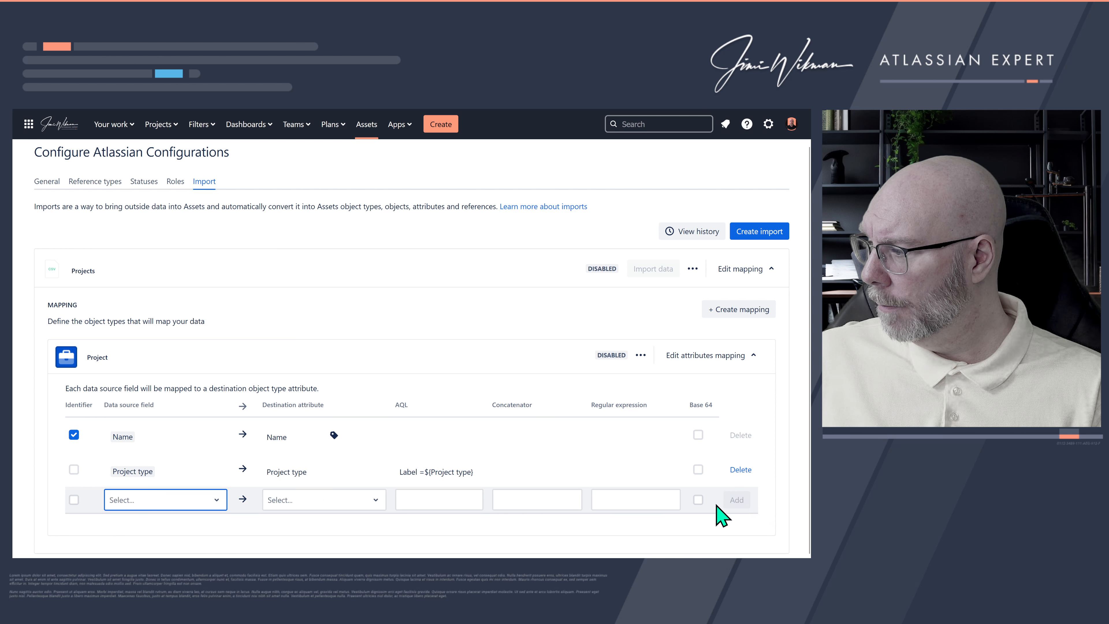
# Map the data source field Complexity to the destination attribute Complexity in a new row
pyautogui.click(165, 538)
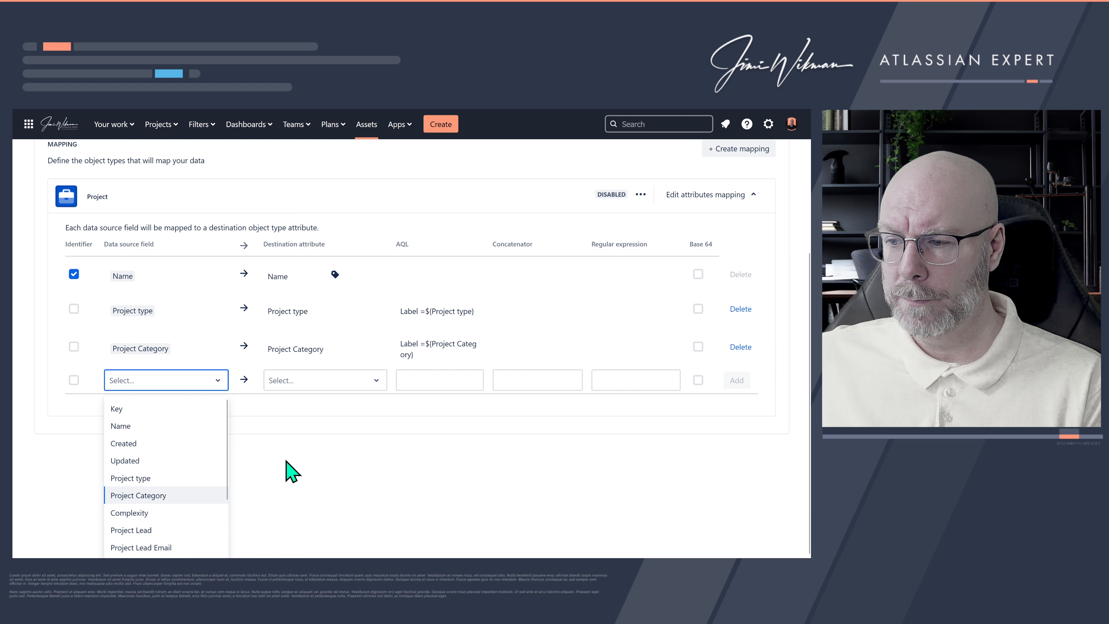
pyautogui.click(188, 513)
pyautogui.click(331, 501)
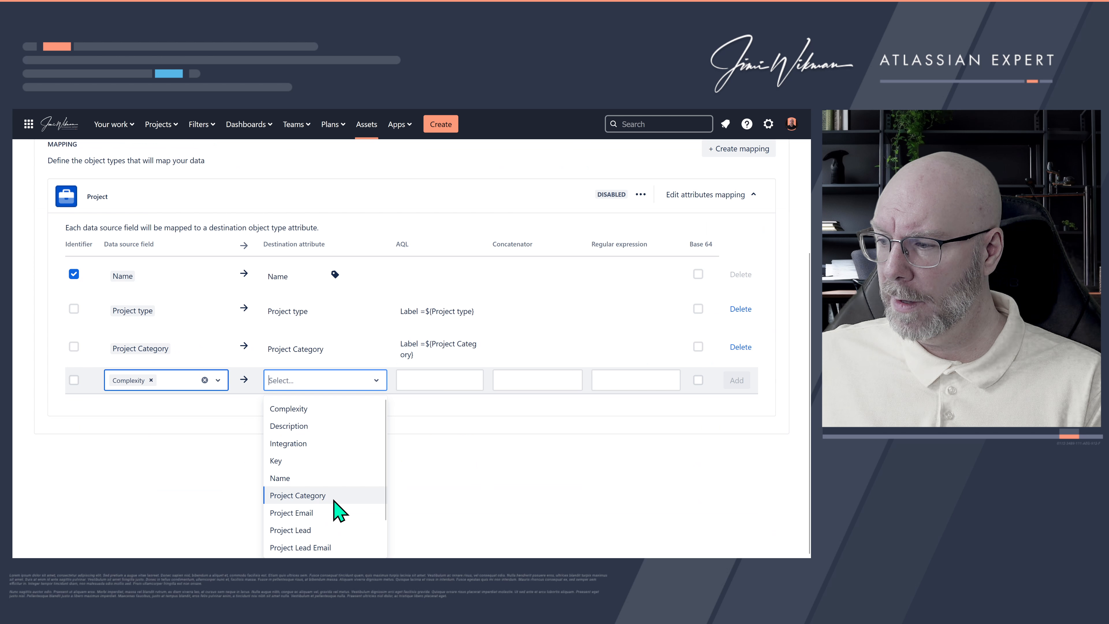
pyautogui.scroll(-1, 349, 515)
pyautogui.scroll(1, 349, 516)
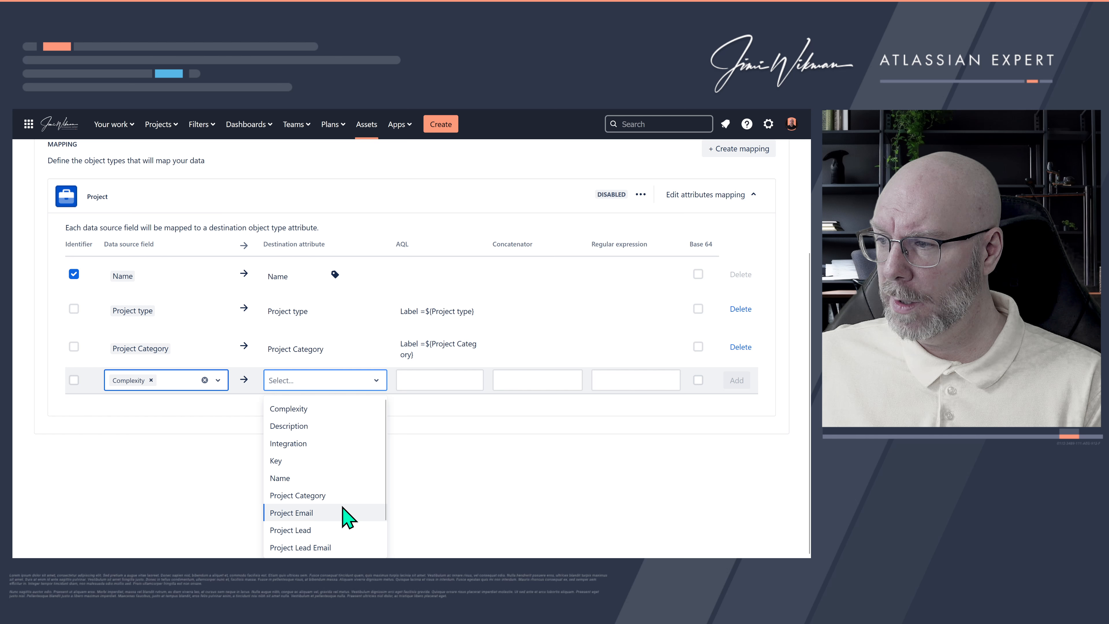
pyautogui.click(319, 412)
# Set the Complexity row's AQL to Label =${Complexity} and add the row to the attributes mapping
pyautogui.click(442, 500)
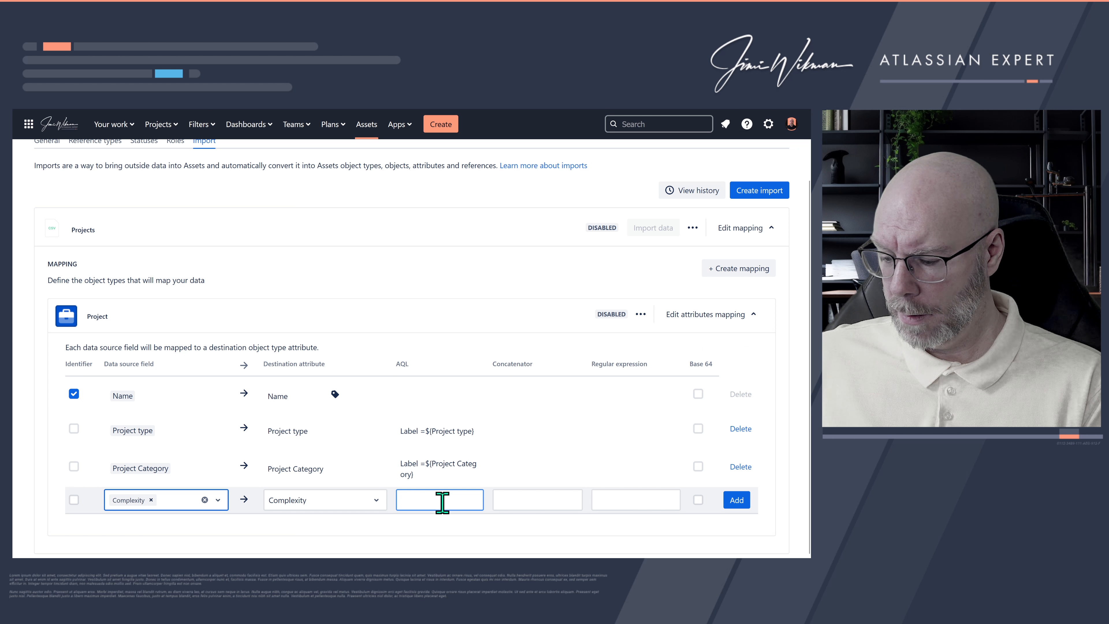
pyautogui.write('Label =${Type}')
pyautogui.moveTo(441, 500); pyautogui.dragTo(431, 500)
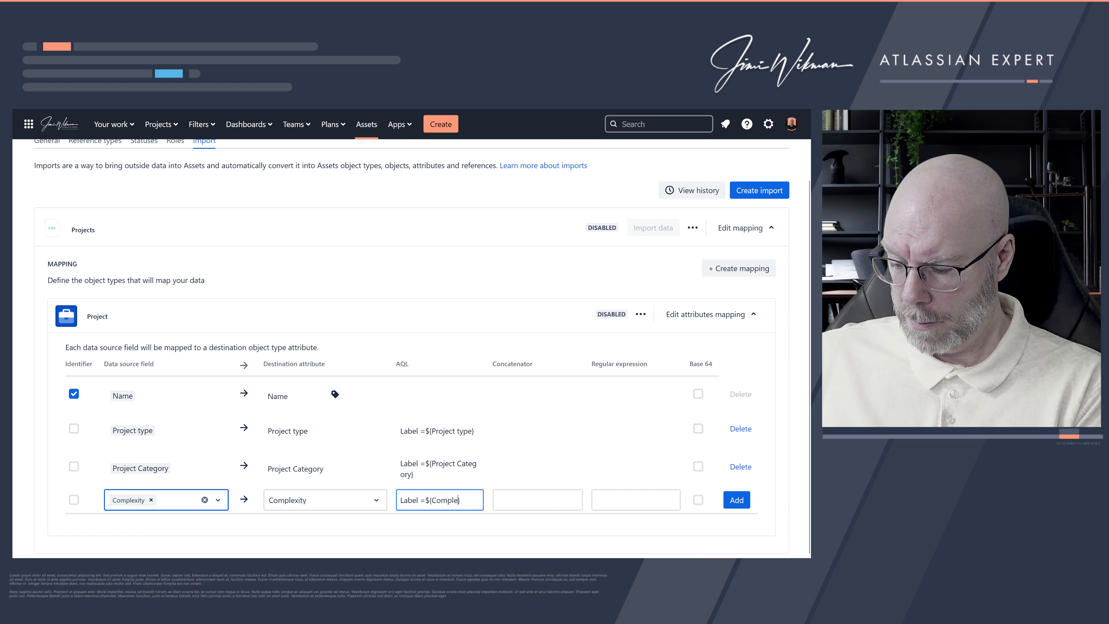
pyautogui.write('Complexity')
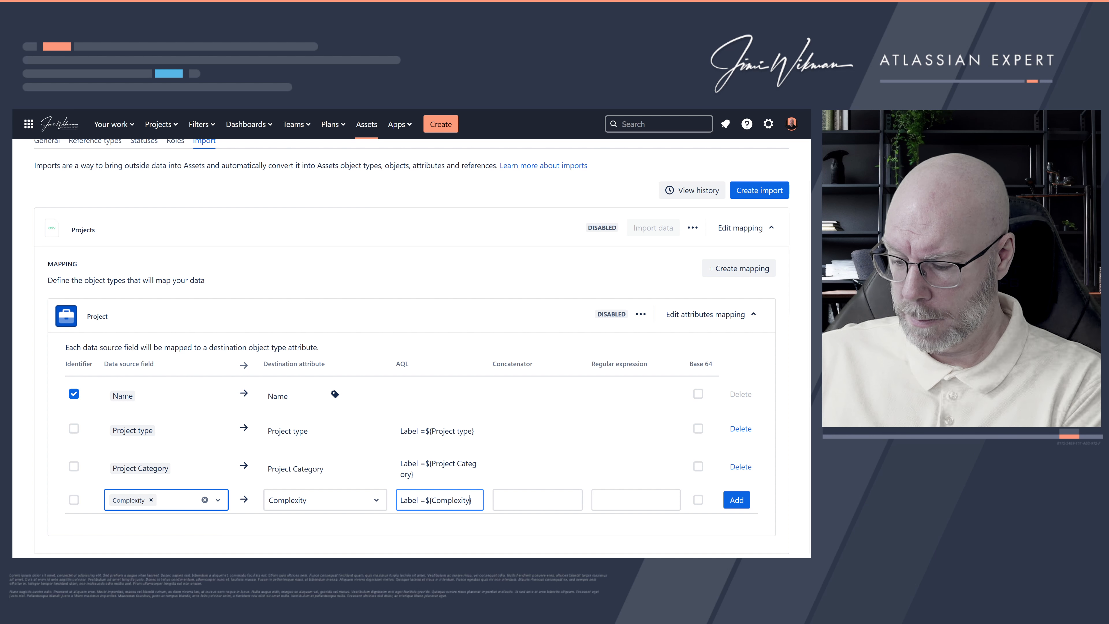
pyautogui.click(741, 502)
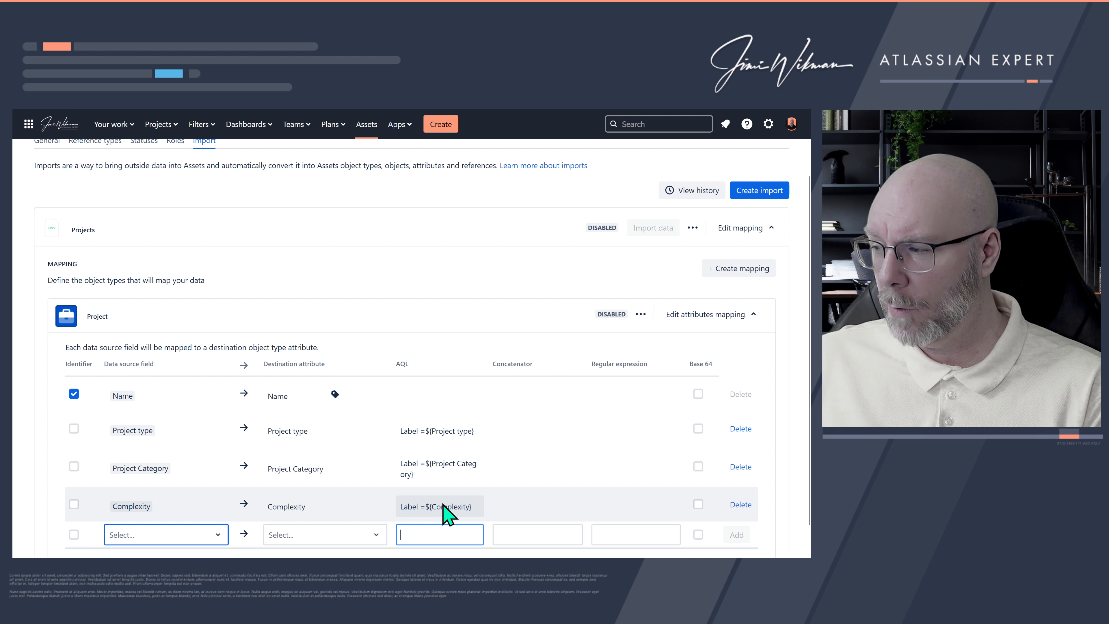
# Map the data source field Project Lead to the destination attribute Project Lead and try to add the row without AQL
pyautogui.click(188, 534)
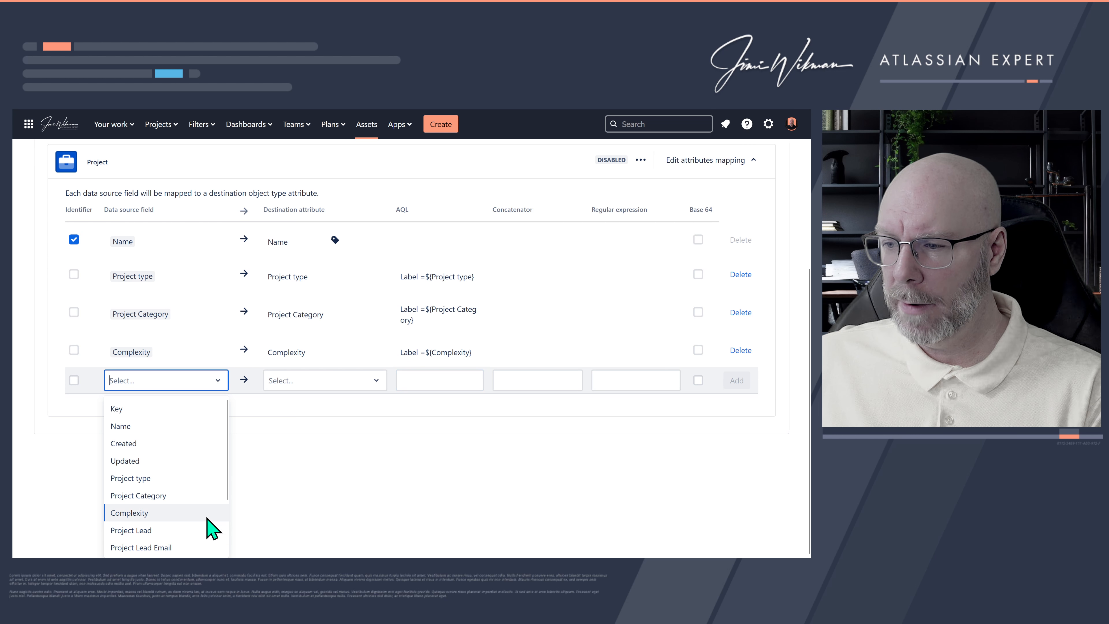
pyautogui.scroll(-2, 210, 522)
pyautogui.click(178, 457)
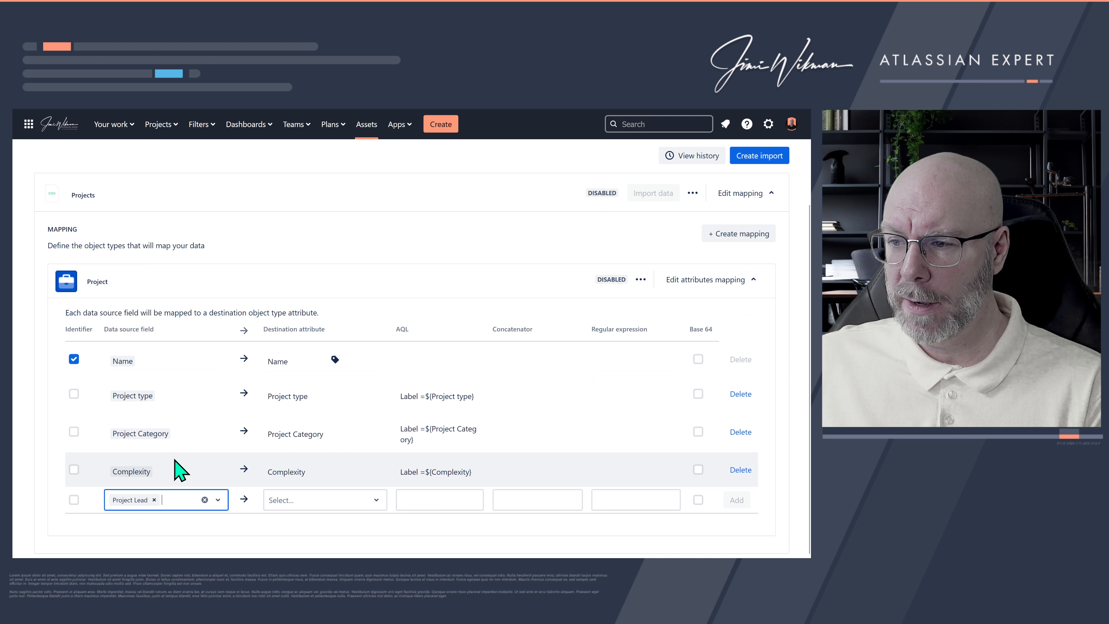
pyautogui.click(321, 502)
pyautogui.click(323, 530)
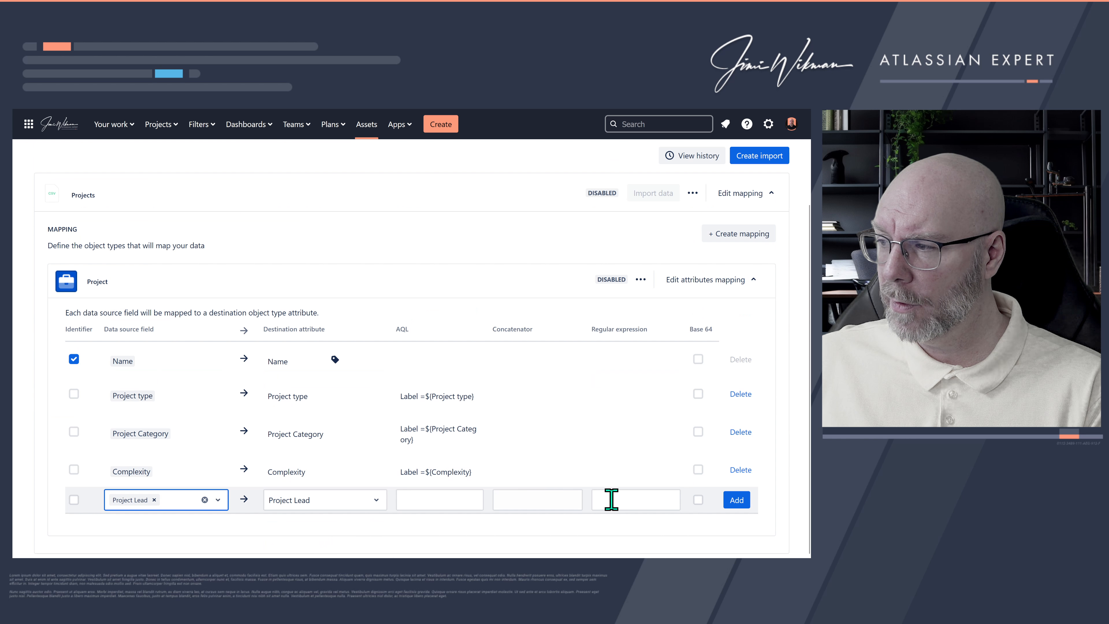
pyautogui.click(736, 499)
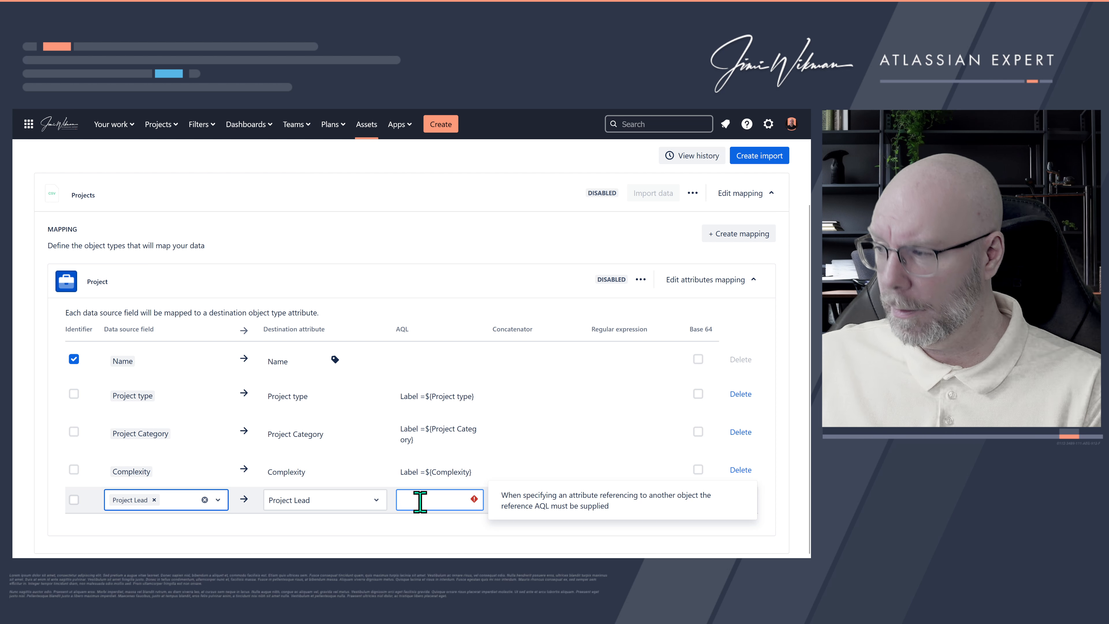
# Set the Project Lead row's AQL to Label =${Project Lead} and add the row
pyautogui.write('Label =${Type}')
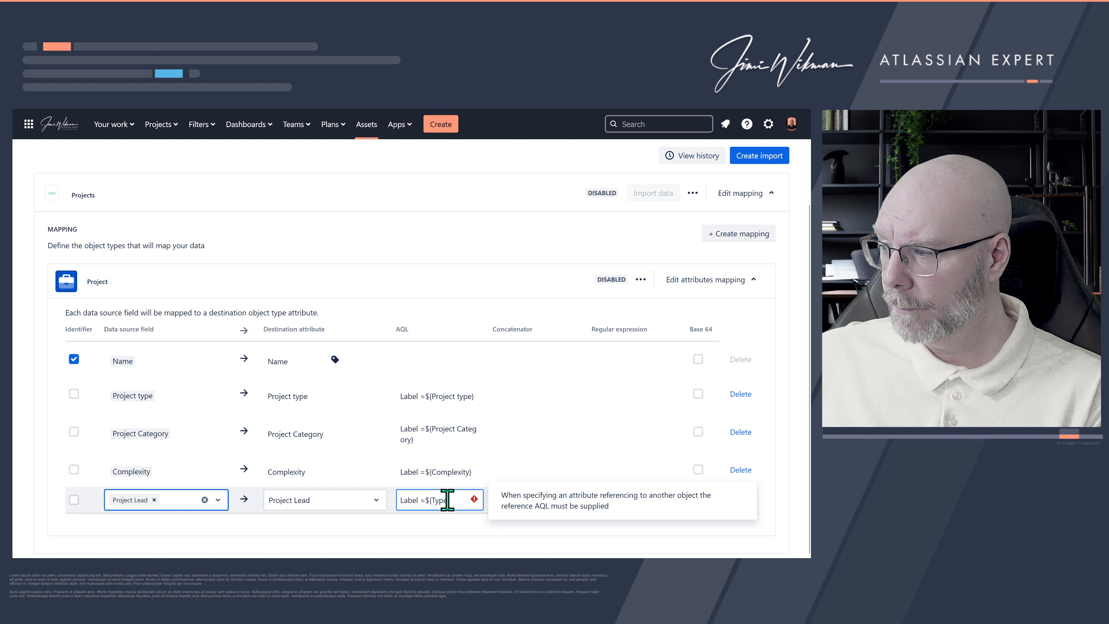
pyautogui.write('Pro')
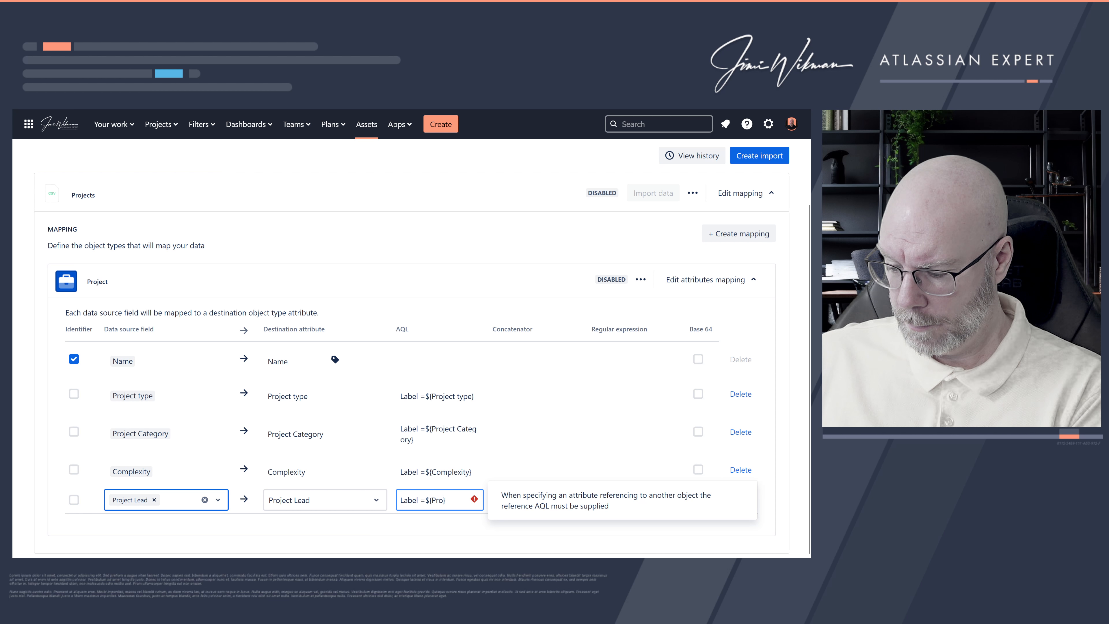
pyautogui.write('ject Lead')
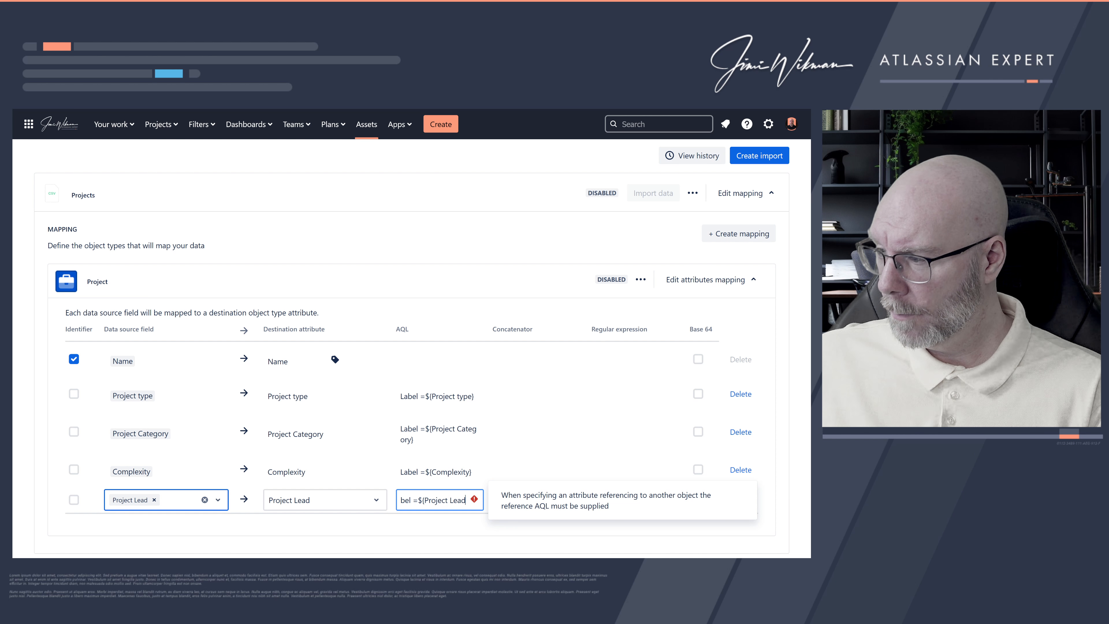
pyautogui.click(748, 500)
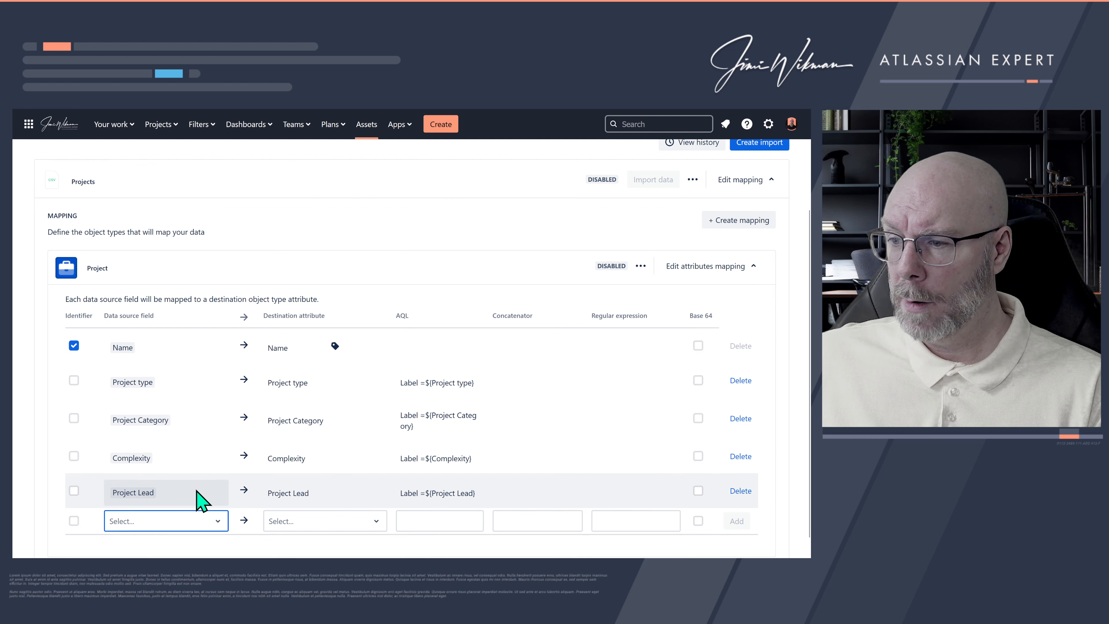
# Map the data source field Project Email to the destination attribute Project Email in a new row
pyautogui.click(198, 500)
pyautogui.scroll(-2, 209, 502)
pyautogui.click(205, 510)
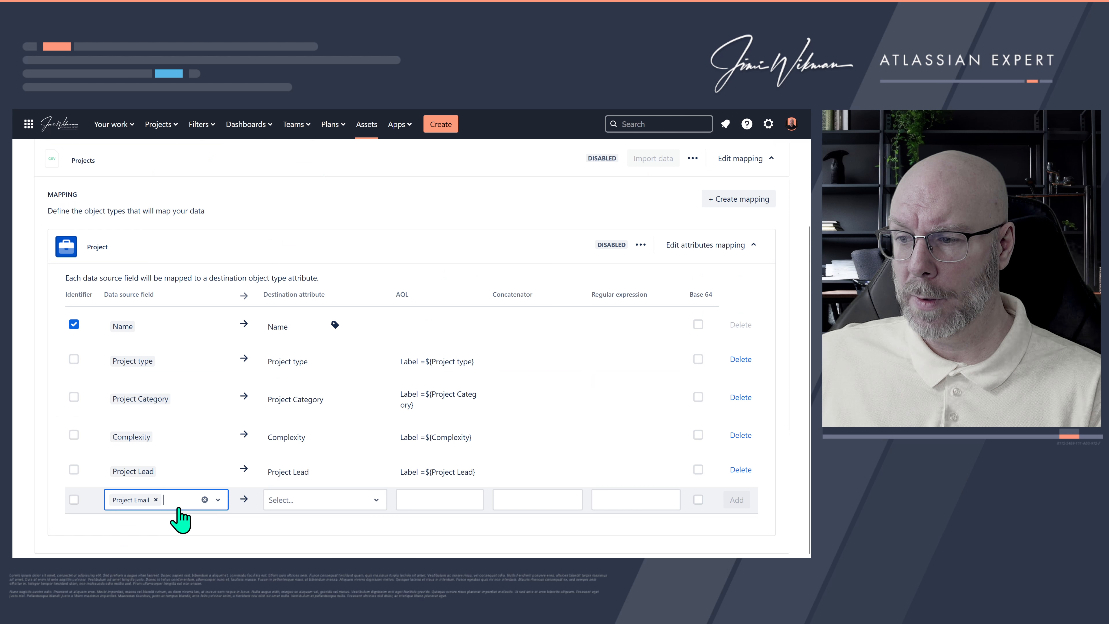
pyautogui.click(315, 499)
pyautogui.click(331, 512)
pyautogui.click(457, 500)
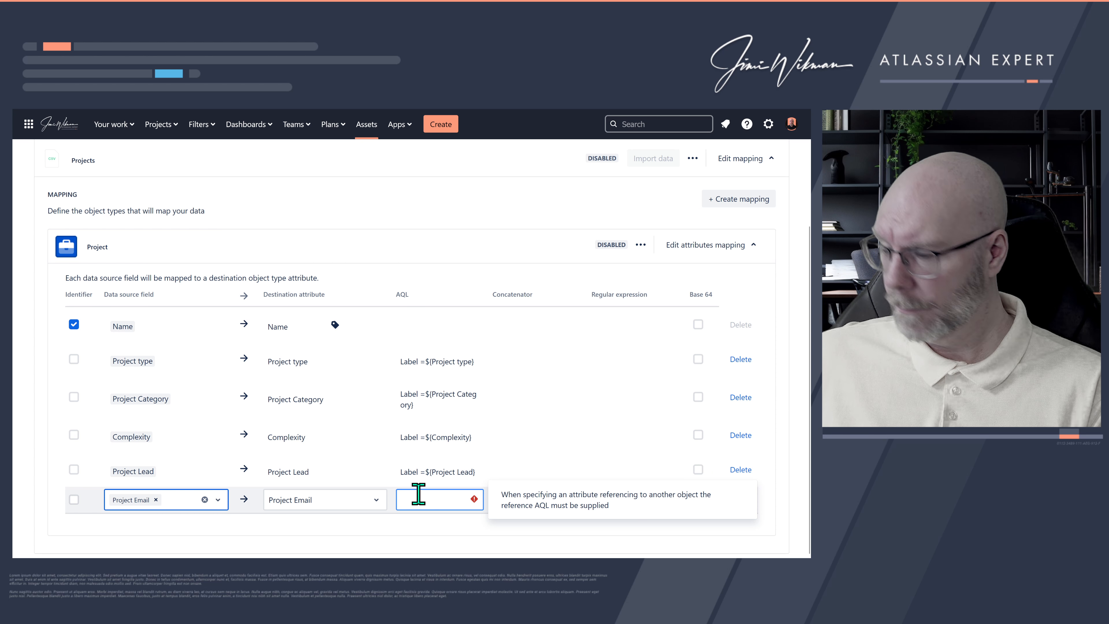
# Set the Project Email row's AQL to Label =${Project Email} and add the row
pyautogui.write('Label =${Type}')
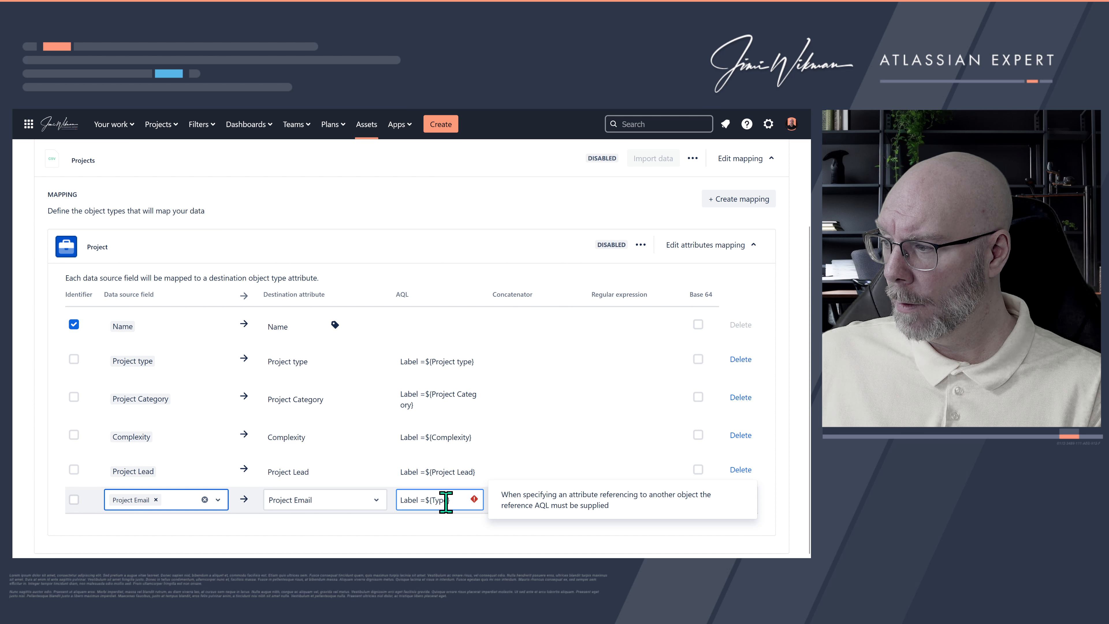
pyautogui.write('P')
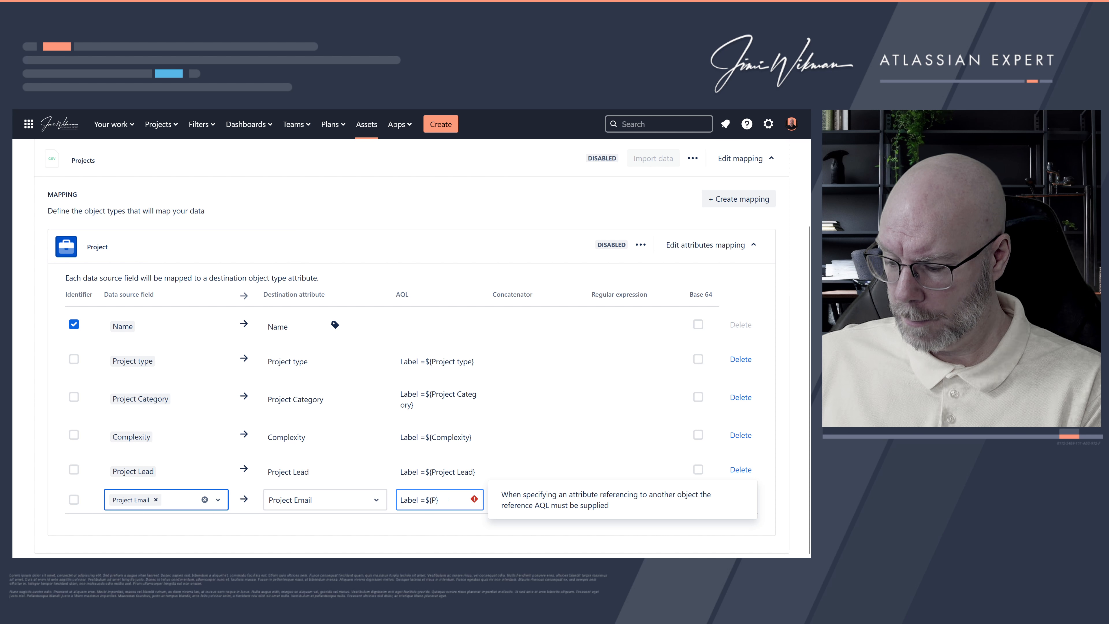
pyautogui.write('roject Em')
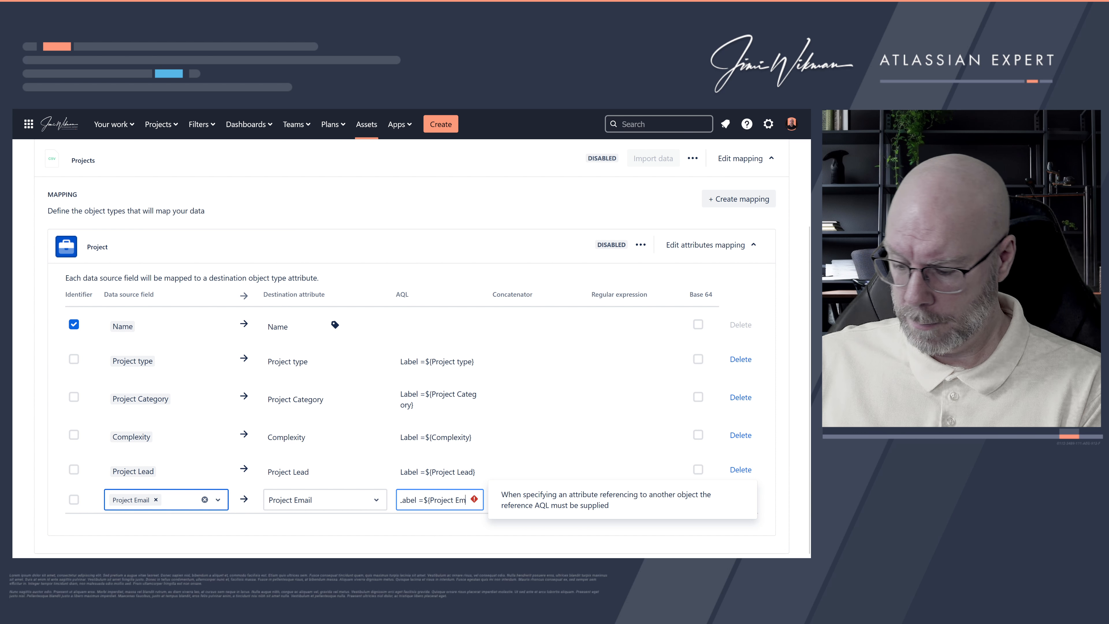
pyautogui.write('ail')
pyautogui.click(736, 499)
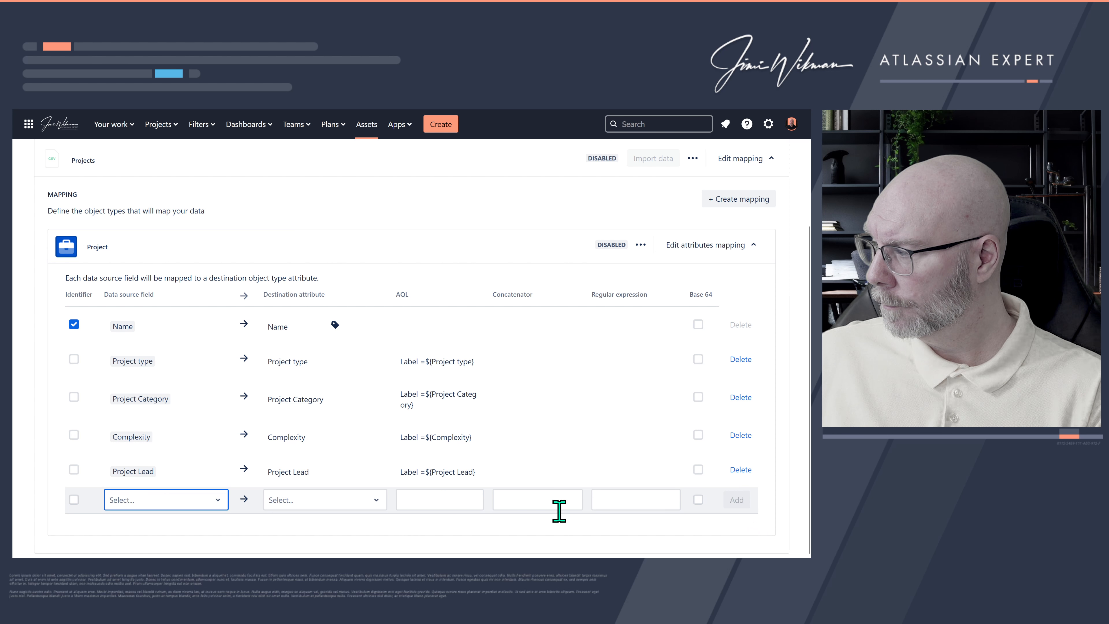
# Map the data source field Integration to the destination attribute Integration and try to add the row without AQL
pyautogui.click(211, 534)
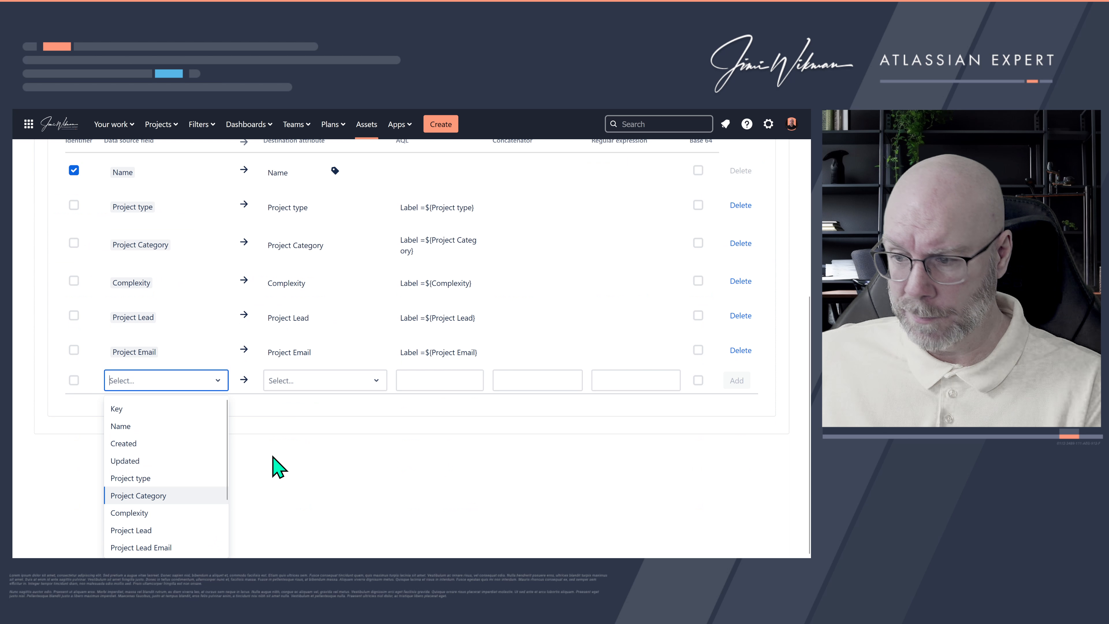
pyautogui.scroll(-2, 203, 481)
pyautogui.click(170, 528)
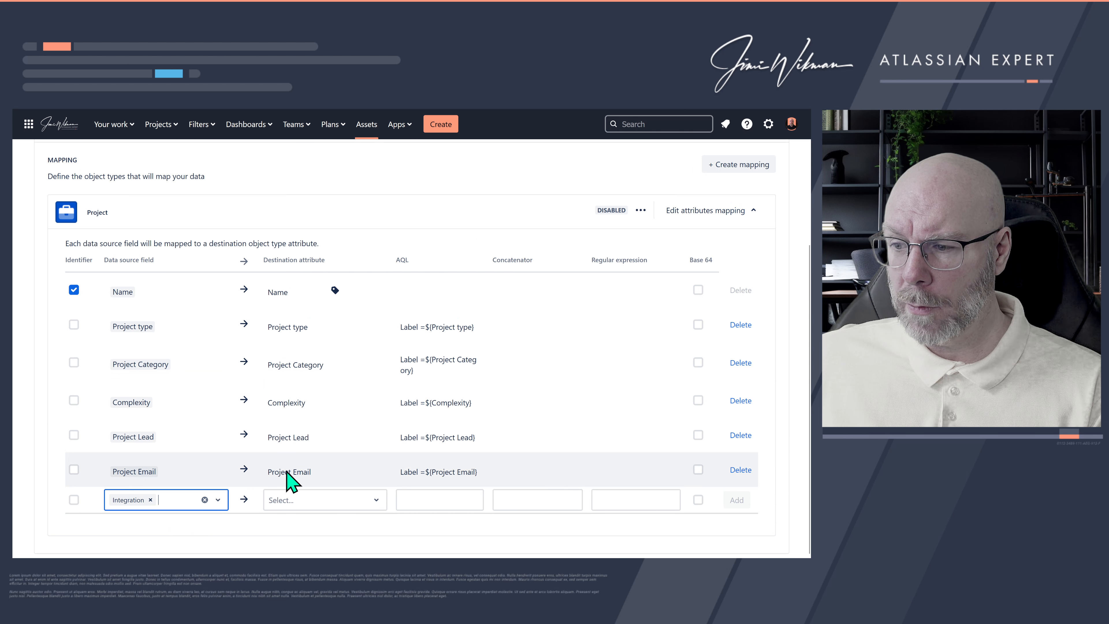
pyautogui.click(336, 498)
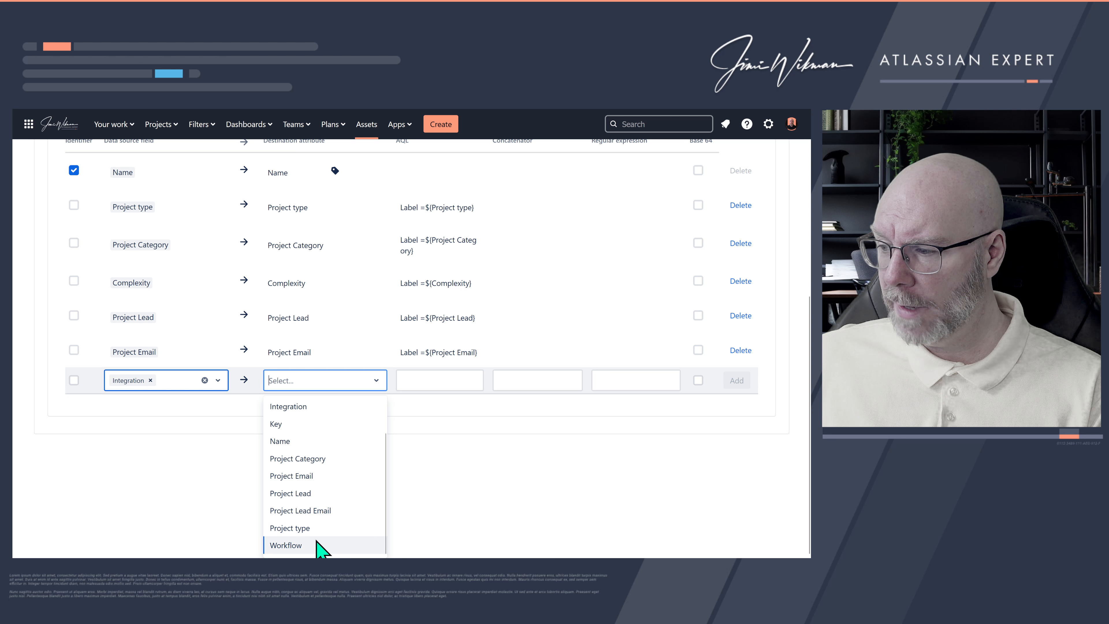
pyautogui.scroll(2, 317, 524)
pyautogui.click(312, 444)
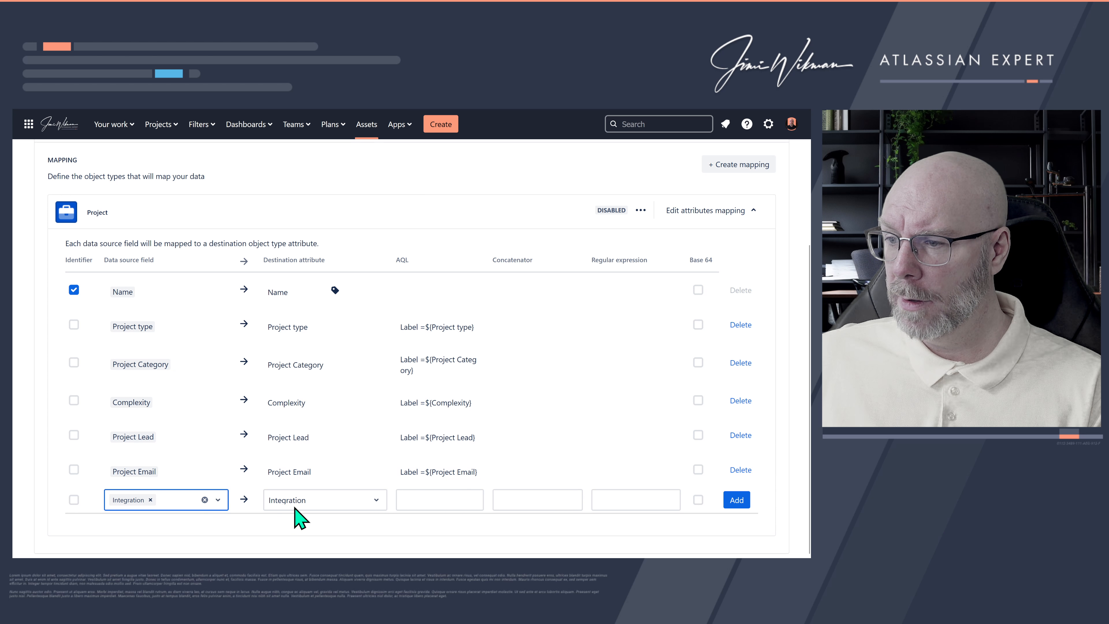
pyautogui.click(444, 506)
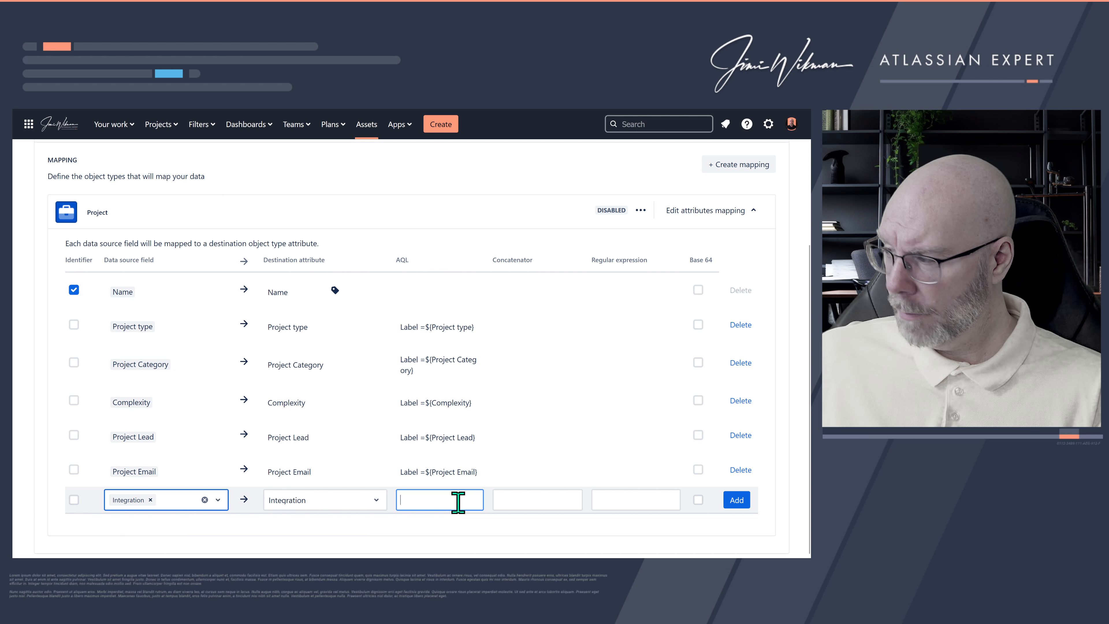
pyautogui.click(736, 500)
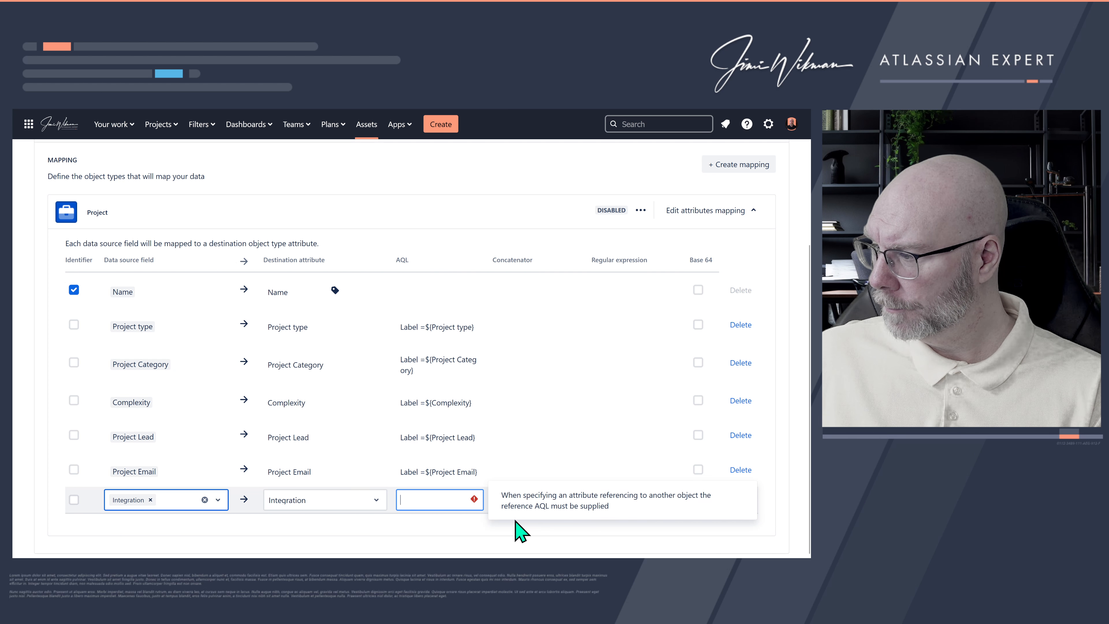
# Set the Integration row's AQL to Label =${Integration} and add the row
pyautogui.write('Label =${Type}')
pyautogui.click(449, 499)
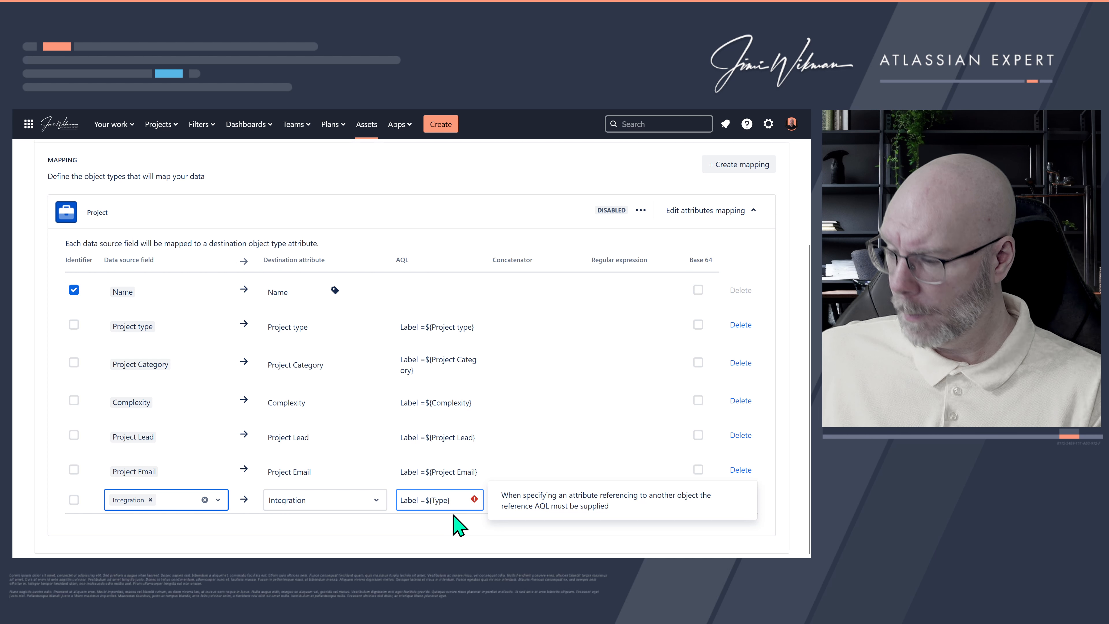
pyautogui.write('Integration')
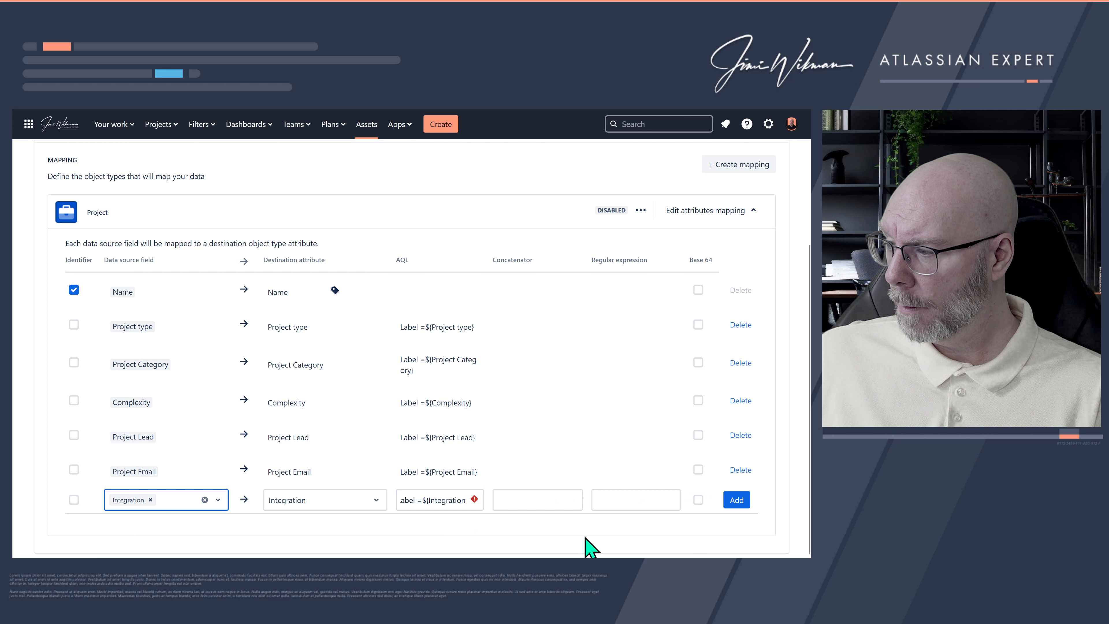
pyautogui.click(738, 500)
# Map the data source field Workflow to the destination attribute Workflow in a new row
pyautogui.click(176, 539)
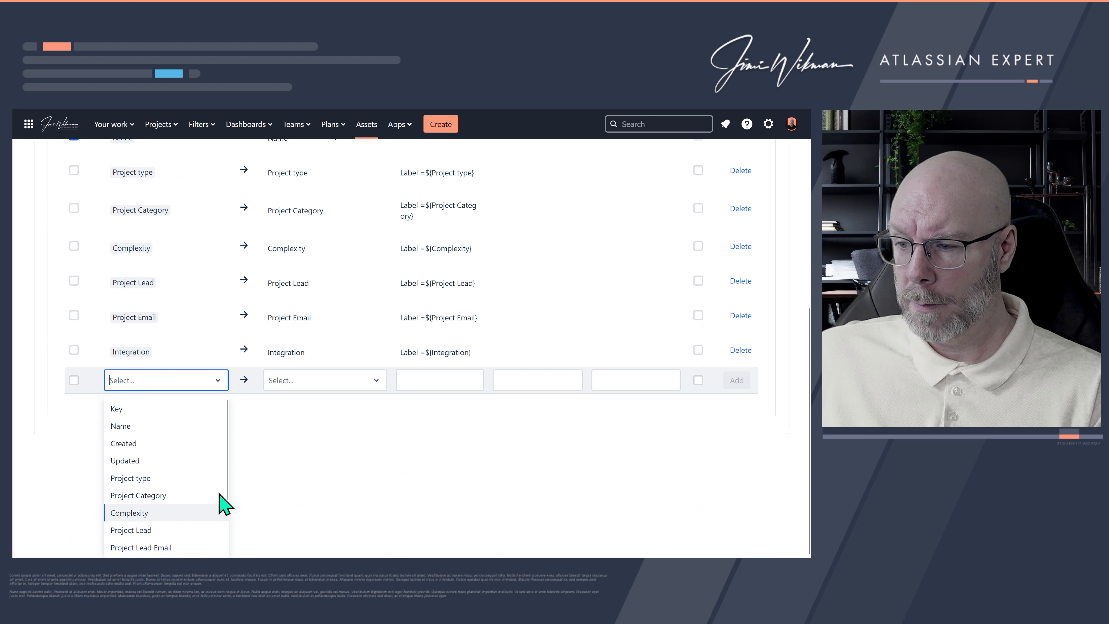
pyautogui.scroll(-2, 209, 498)
pyautogui.click(171, 545)
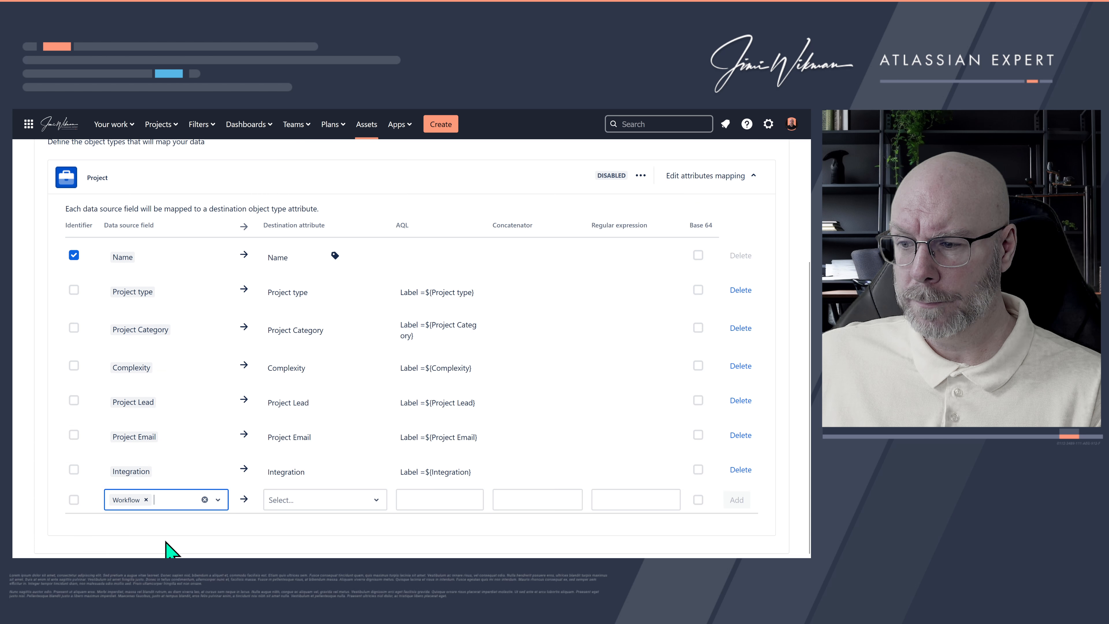
pyautogui.click(341, 507)
pyautogui.write('w')
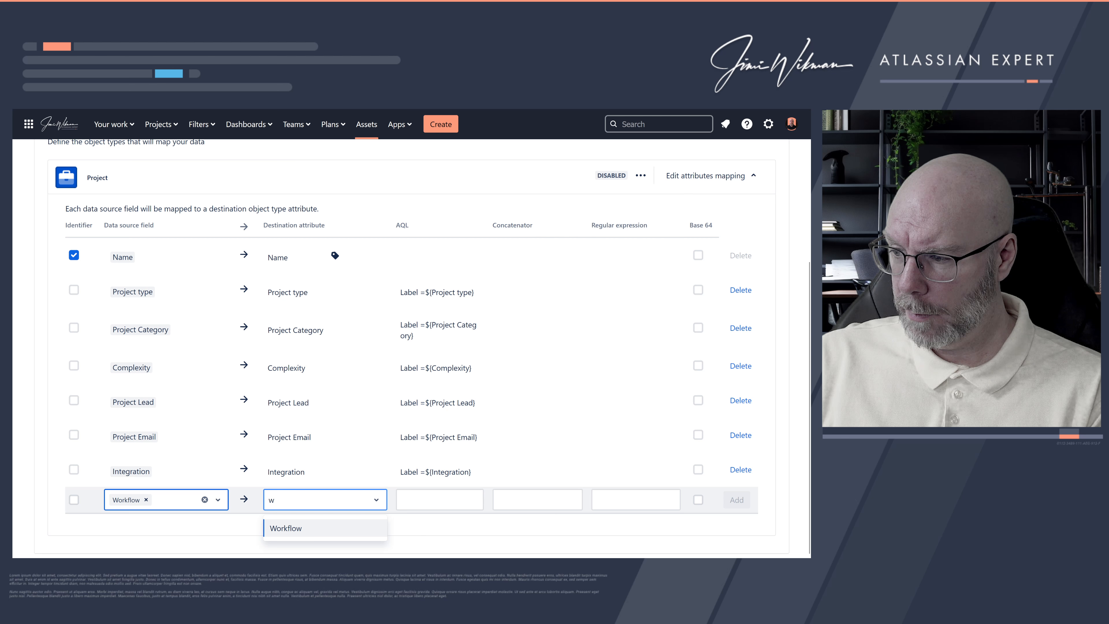
pyautogui.click(312, 527)
# Set the Workflow row's AQL to Label =${Workflow} and add the row to the attributes mapping
pyautogui.click(455, 499)
pyautogui.write('Label =${Type}')
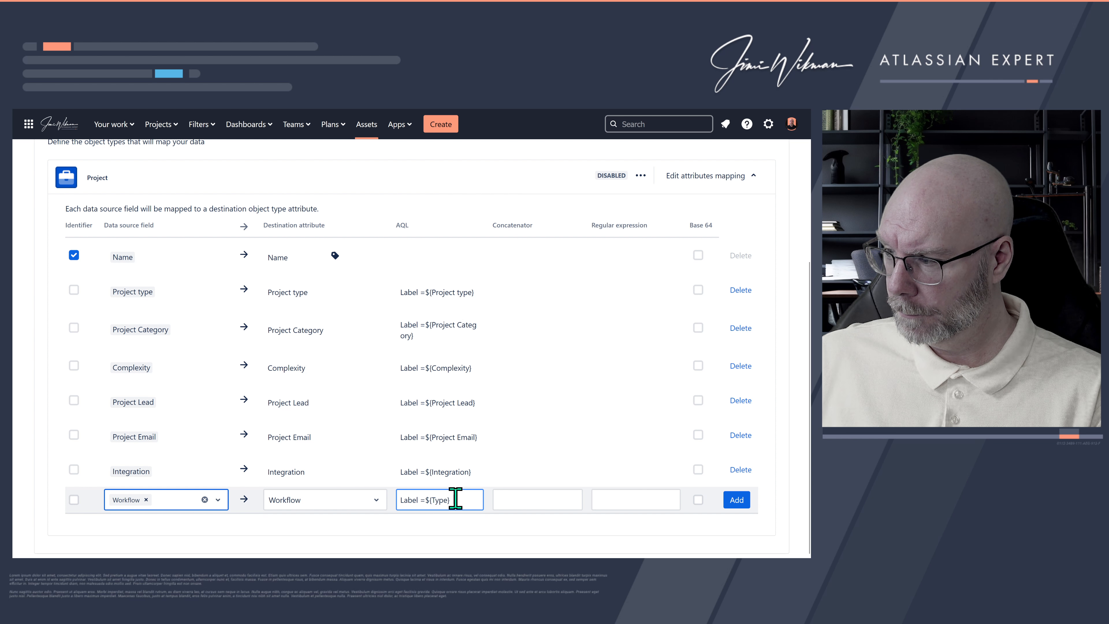
pyautogui.doubleClick(438, 499)
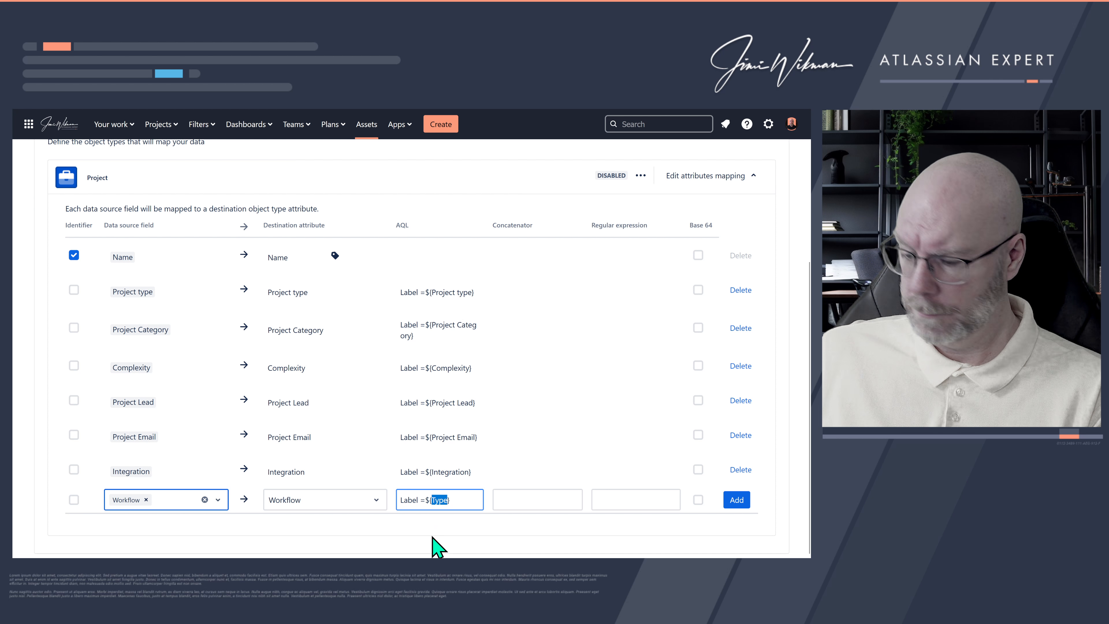
pyautogui.write('Wo')
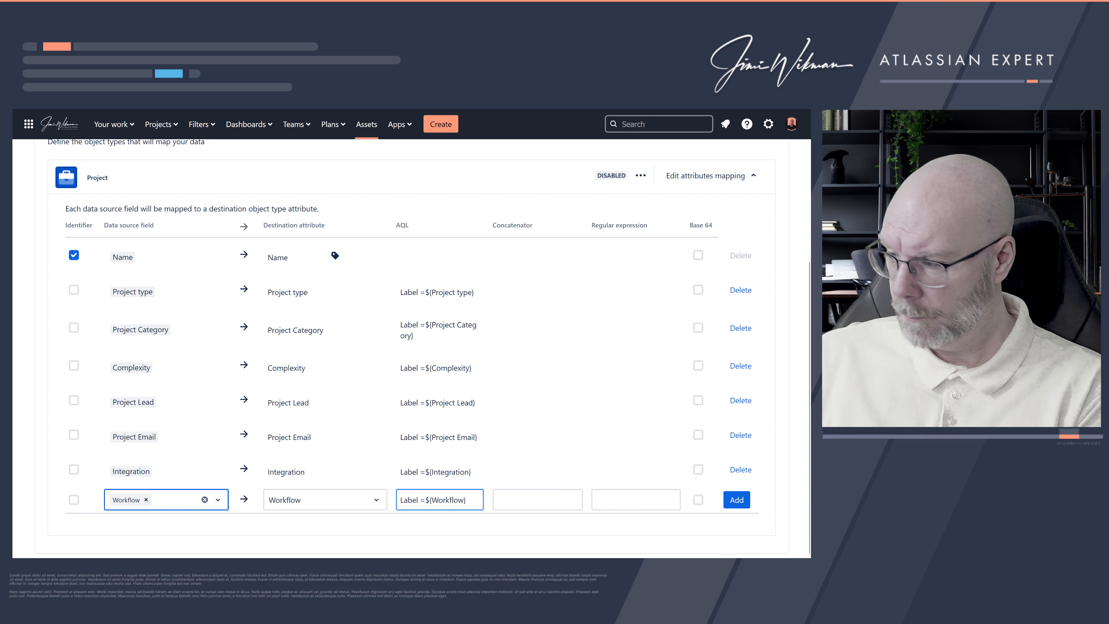
pyautogui.write('rkflow')
pyautogui.click(737, 499)
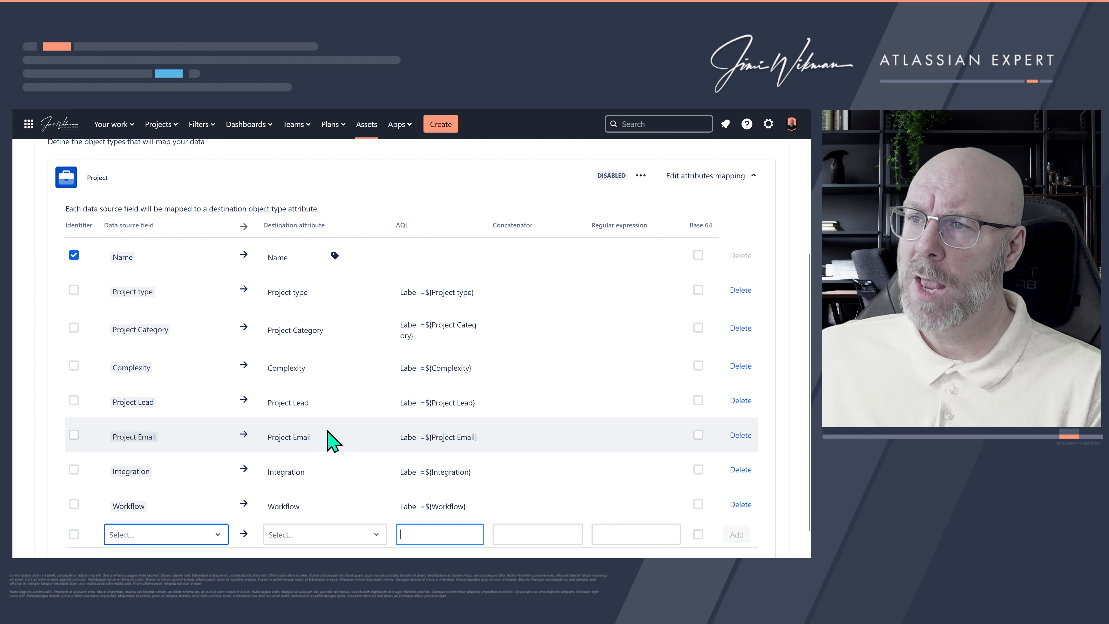
pyautogui.scroll(-1, 362, 419)
pyautogui.scroll(5, 343, 424)
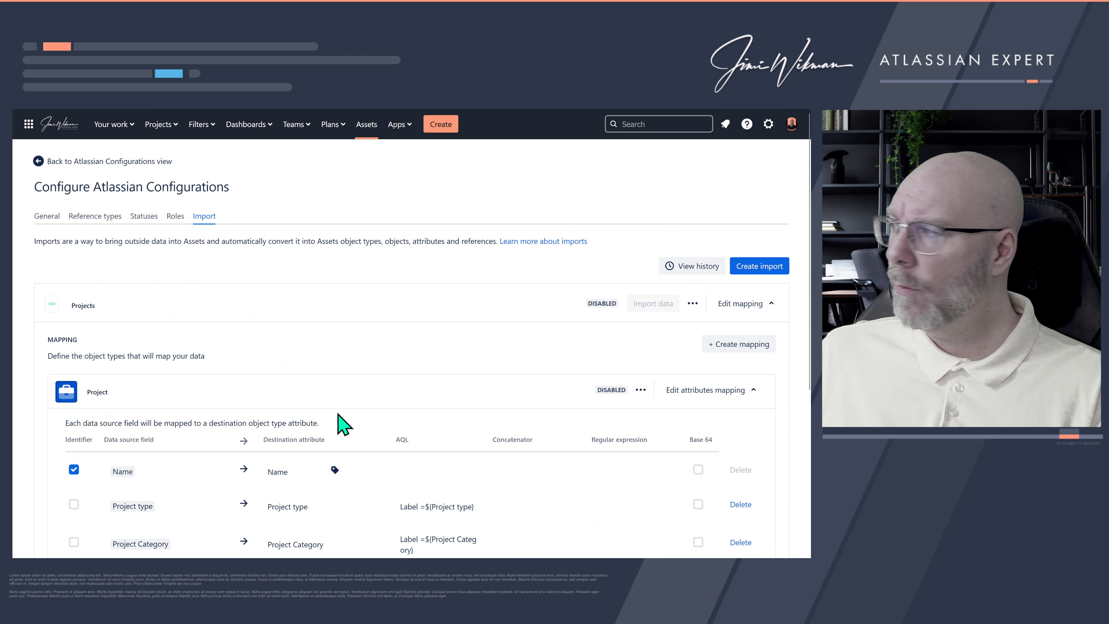
pyautogui.scroll(-3, 343, 423)
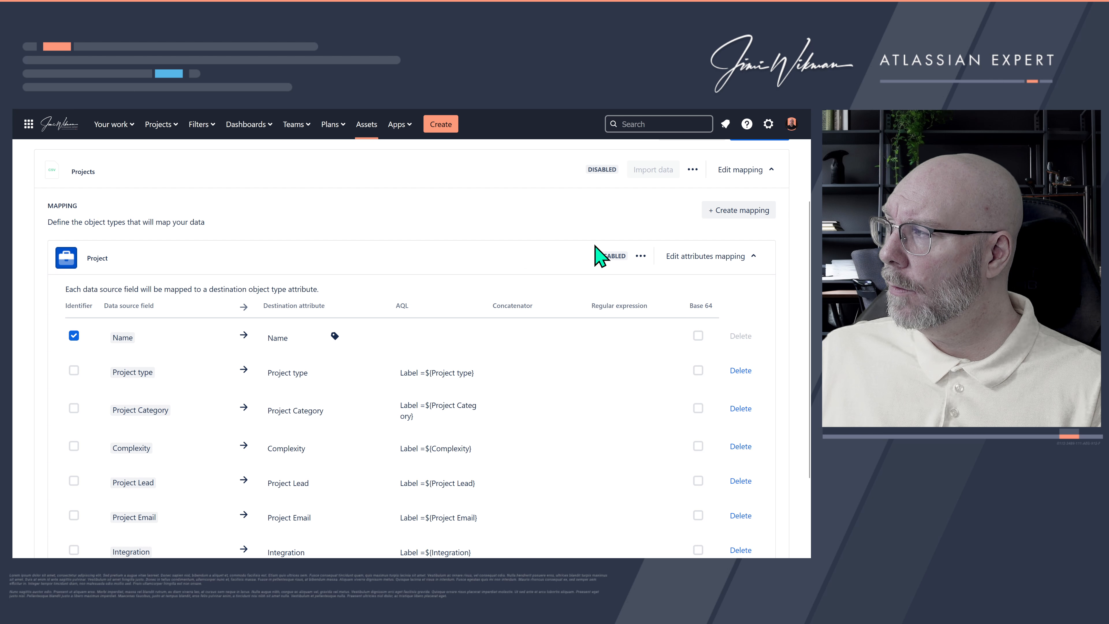
# Enable the Project object type mapping and import the data of the Projects import
pyautogui.click(639, 258)
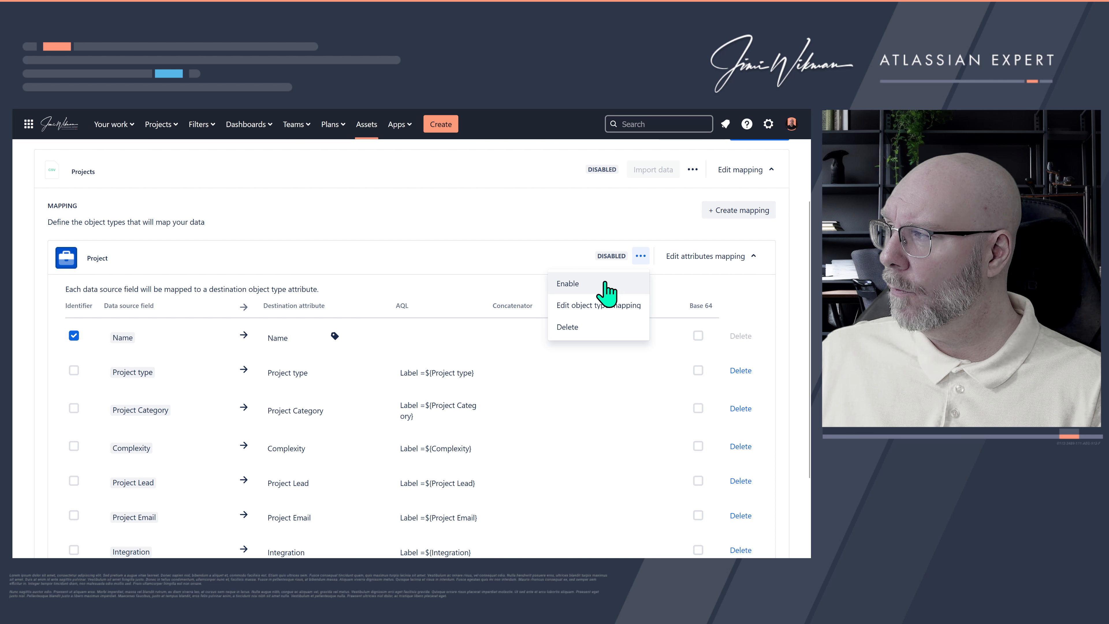
pyautogui.click(613, 282)
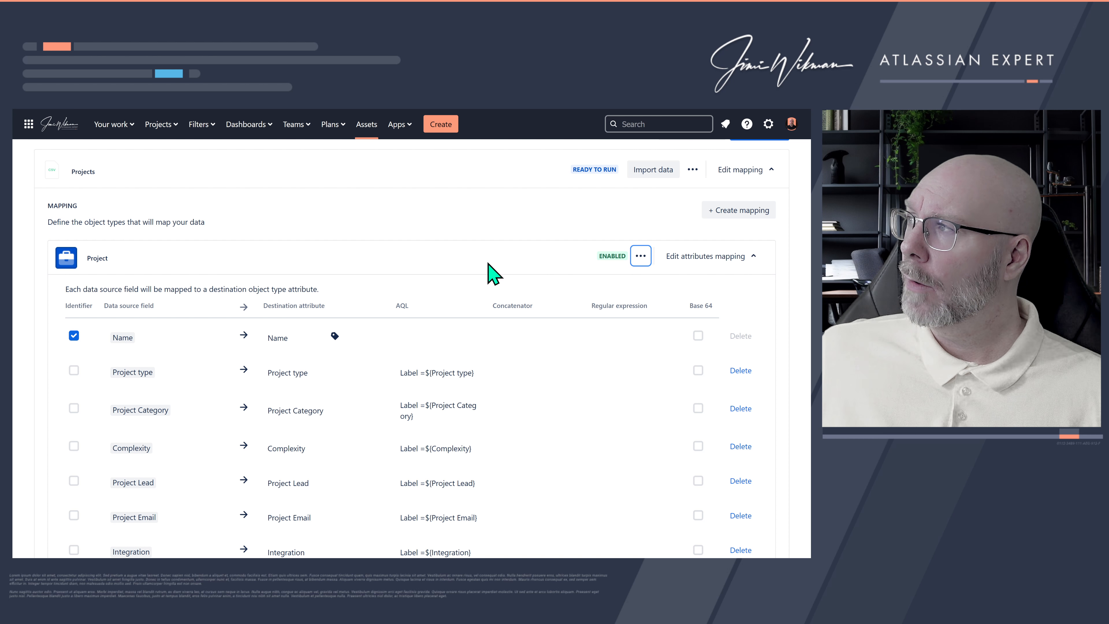
pyautogui.scroll(3, 540, 247)
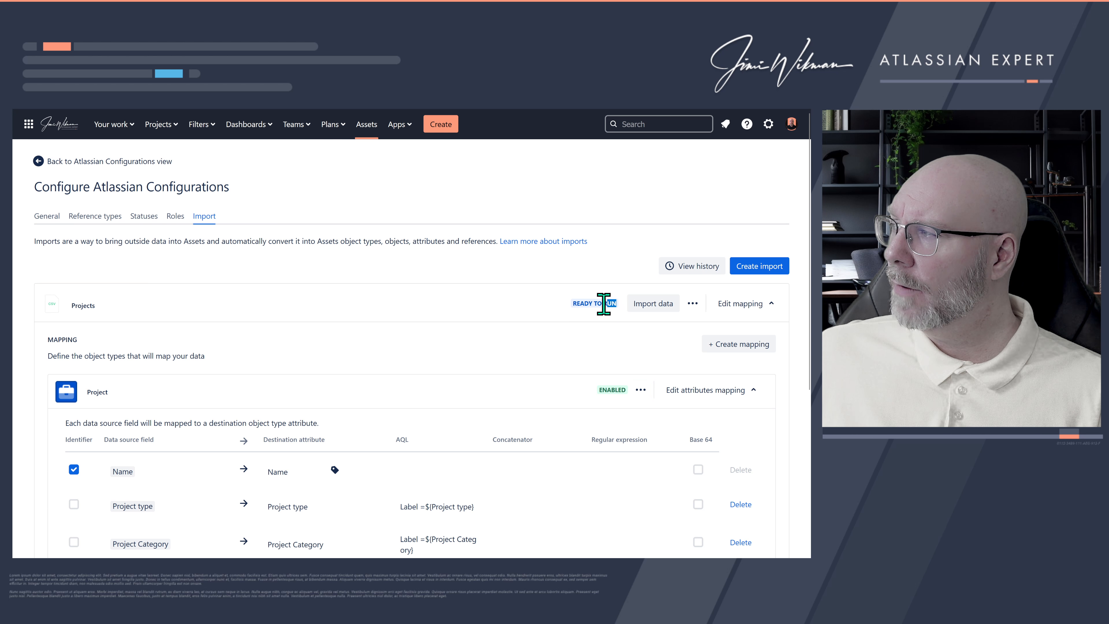
pyautogui.moveTo(606, 305); pyautogui.dragTo(624, 305)
pyautogui.click(698, 305)
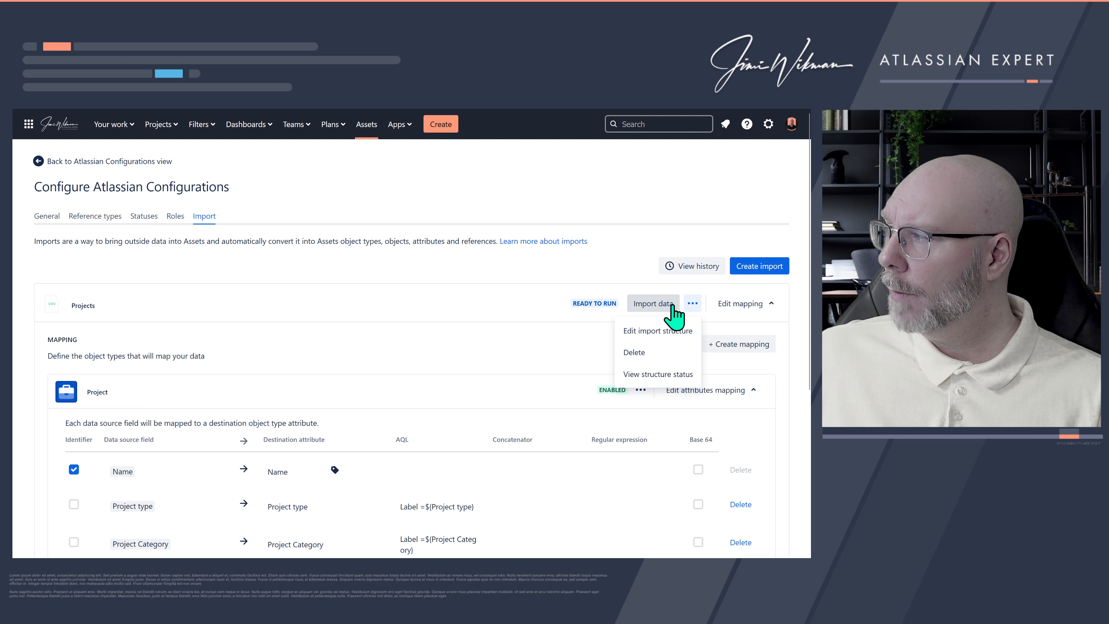
pyautogui.click(542, 311)
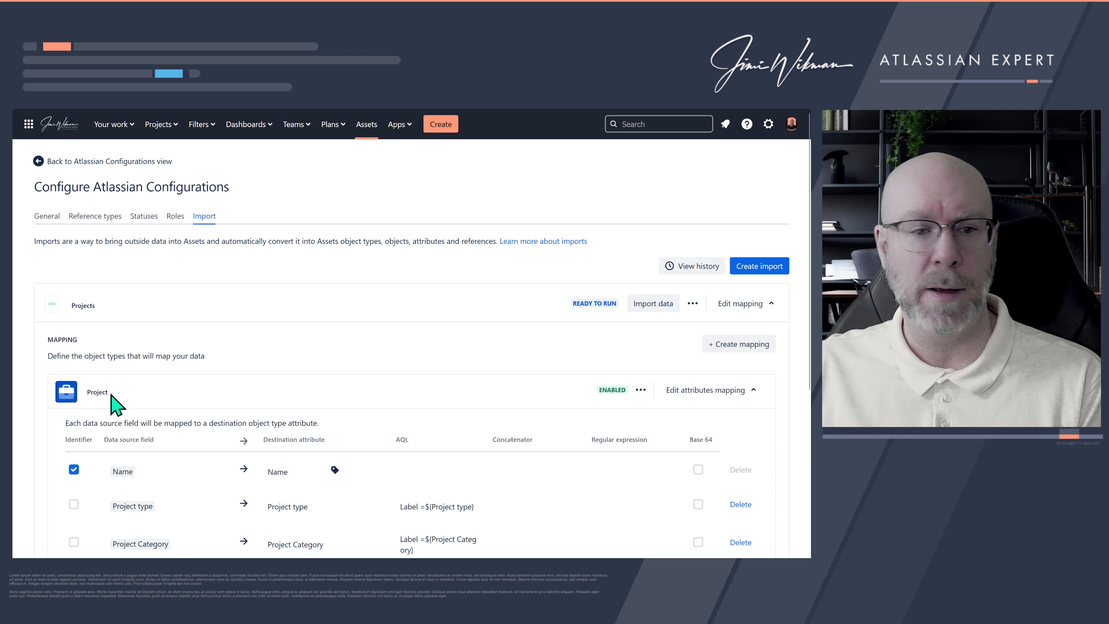
pyautogui.click(650, 306)
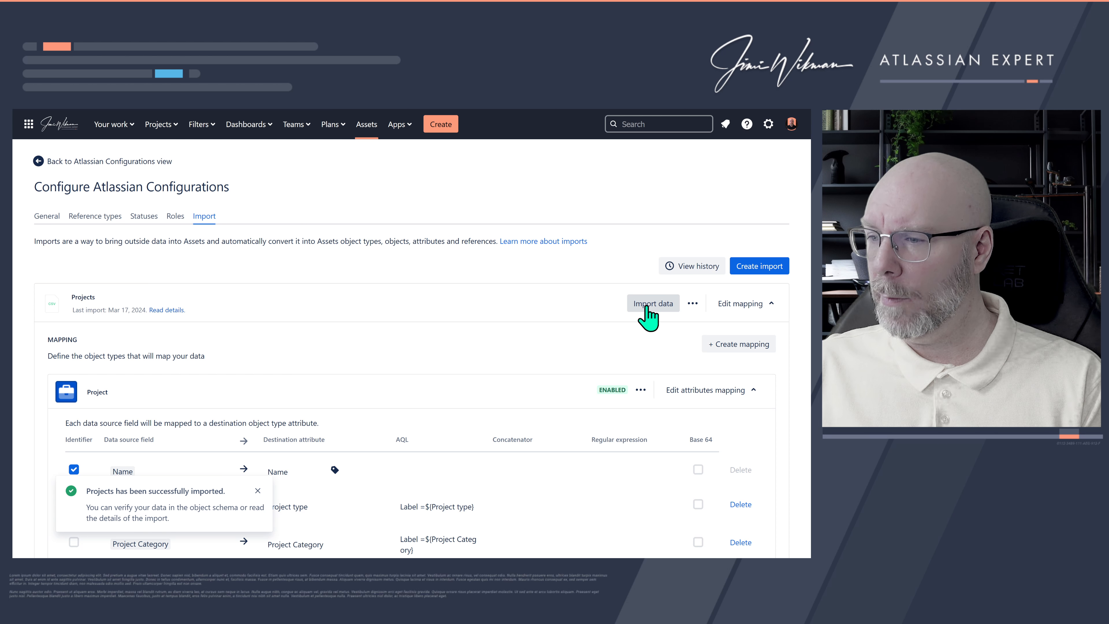
# View the imported Project objects in the schema tree and check Project A's linked Project type and Complexity objects
pyautogui.click(149, 117)
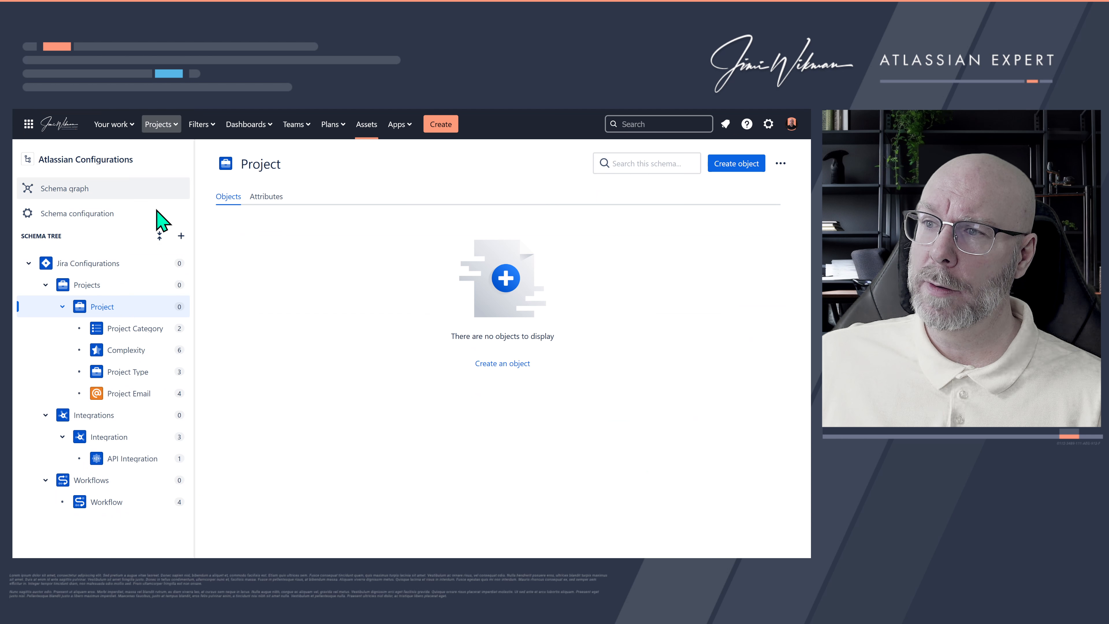
pyautogui.click(109, 287)
pyautogui.click(120, 308)
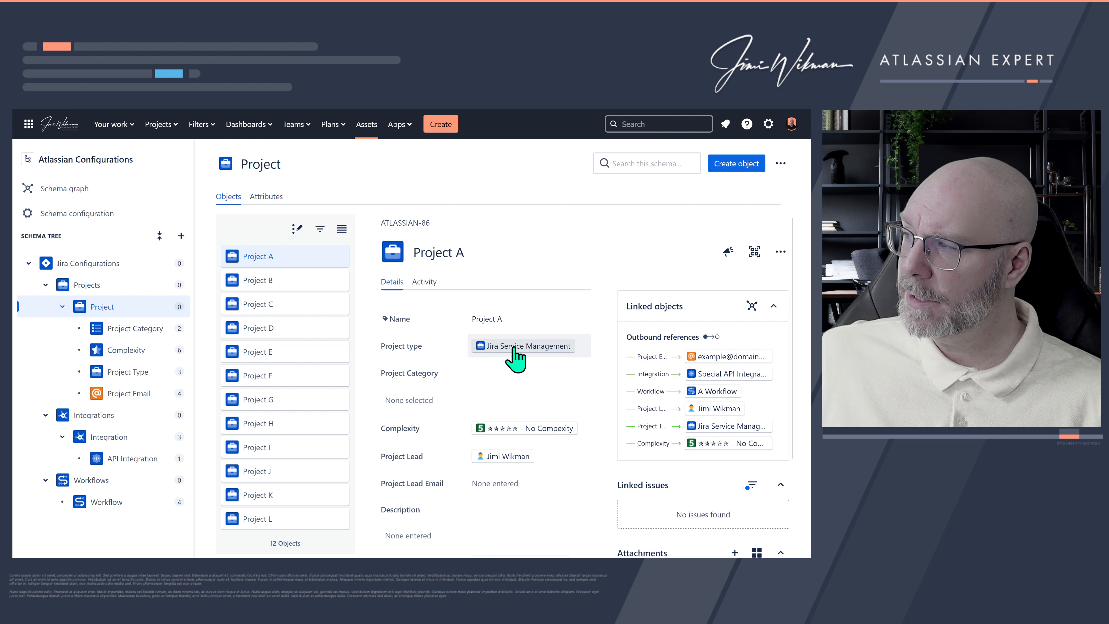
pyautogui.click(504, 352)
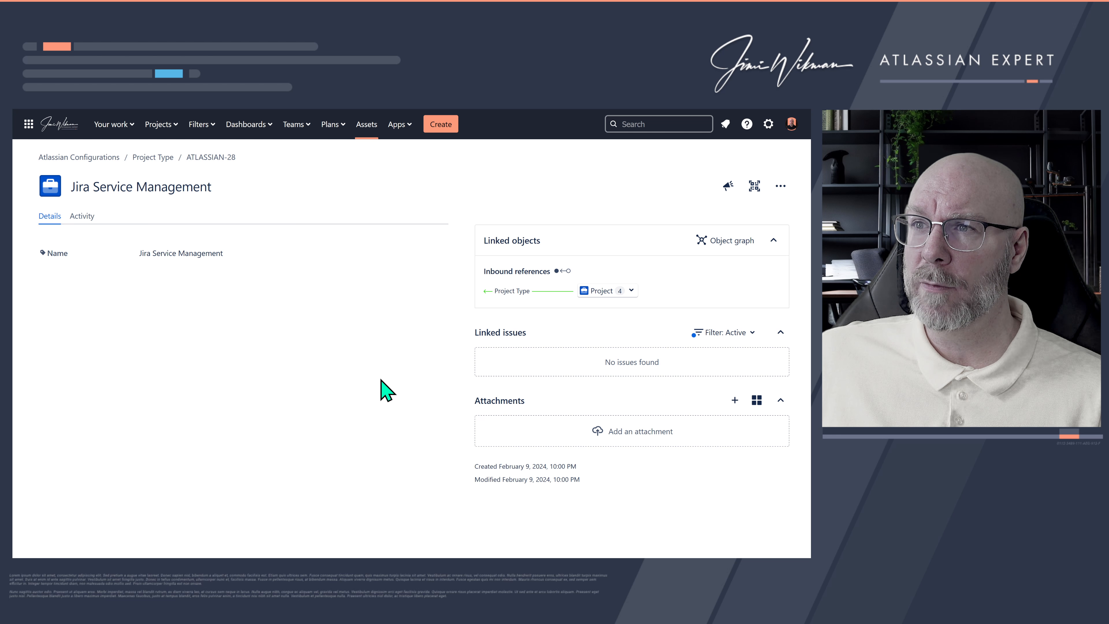
pyautogui.hotkey('alt', 'Left')
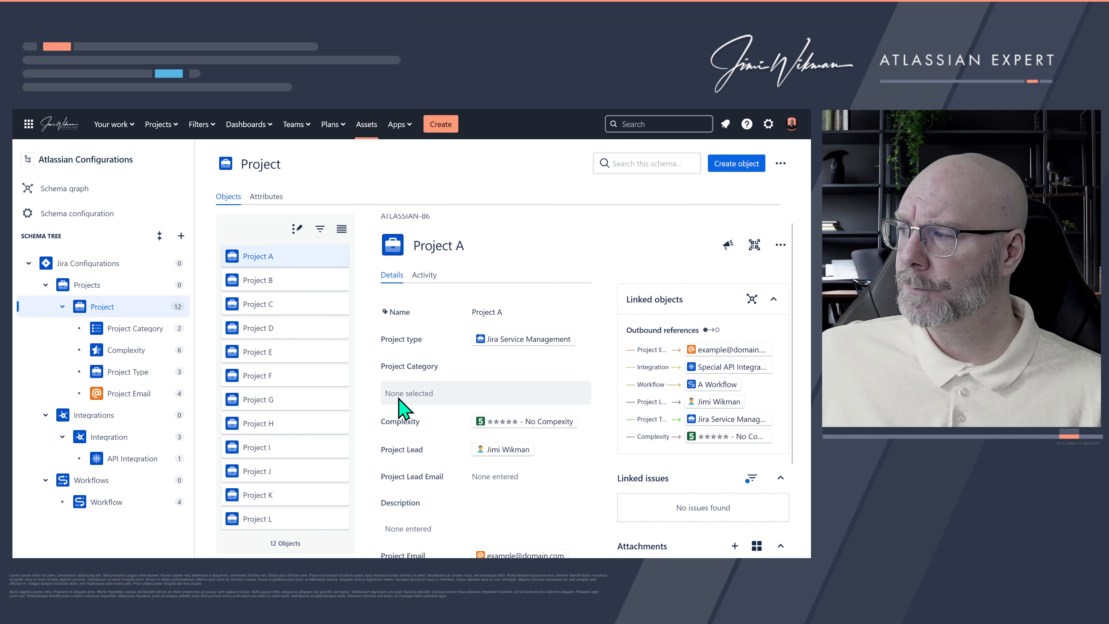
pyautogui.scroll(-4, 401, 407)
pyautogui.click(502, 242)
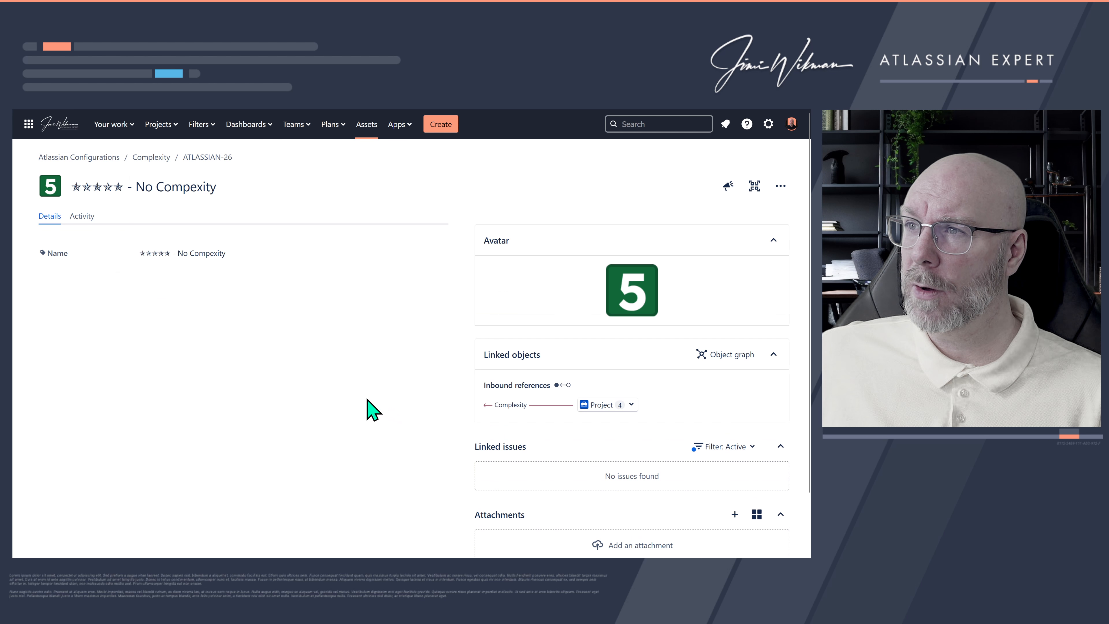
pyautogui.hotkey('alt', 'Left')
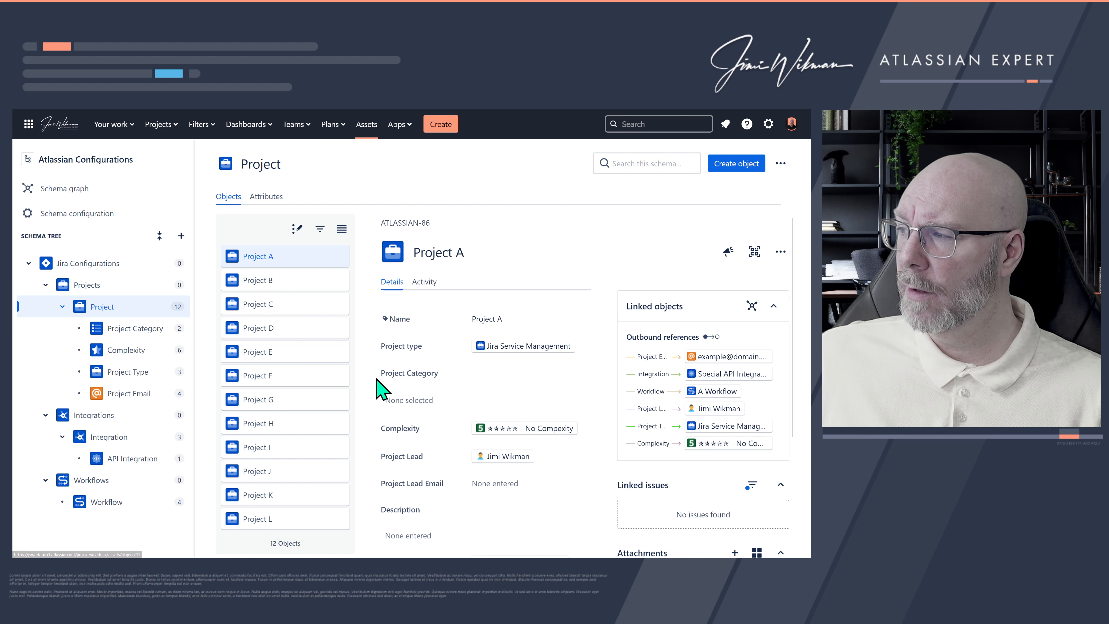
# Review the Project object type's attributes and their types, and open the Project Email attribute's description for editing
pyautogui.click(265, 197)
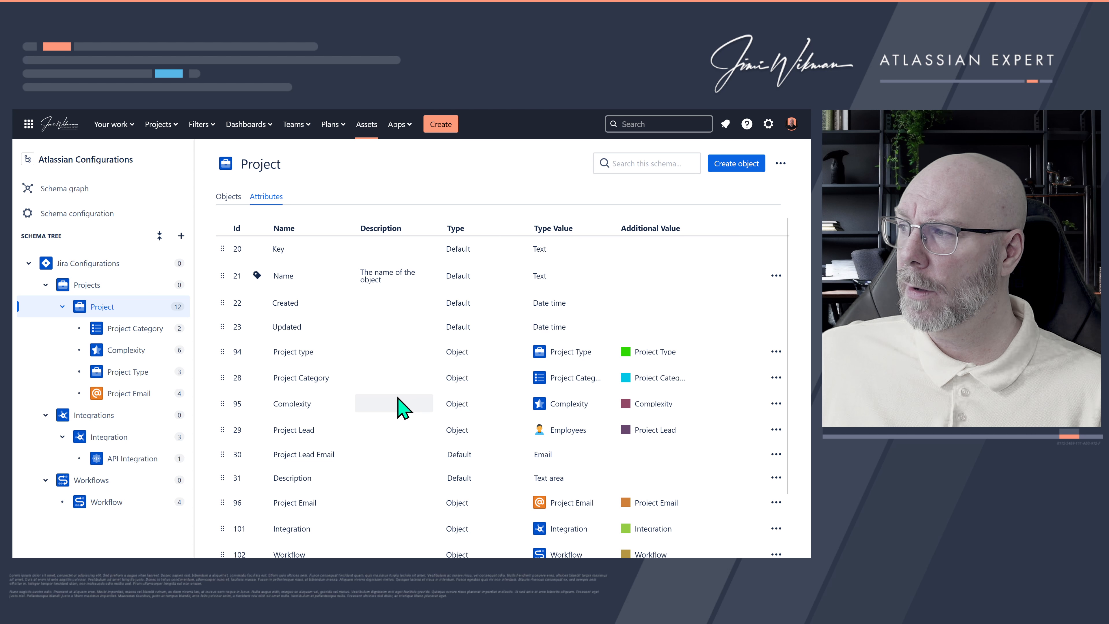
pyautogui.scroll(-3, 398, 398)
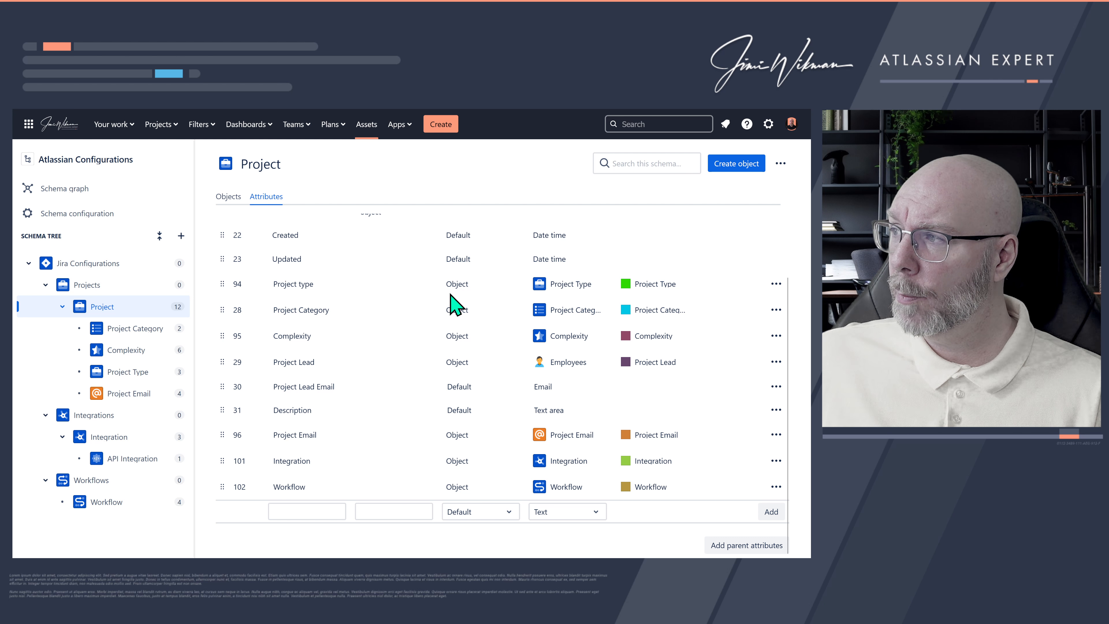
pyautogui.moveTo(444, 288); pyautogui.dragTo(418, 460)
pyautogui.click(392, 434)
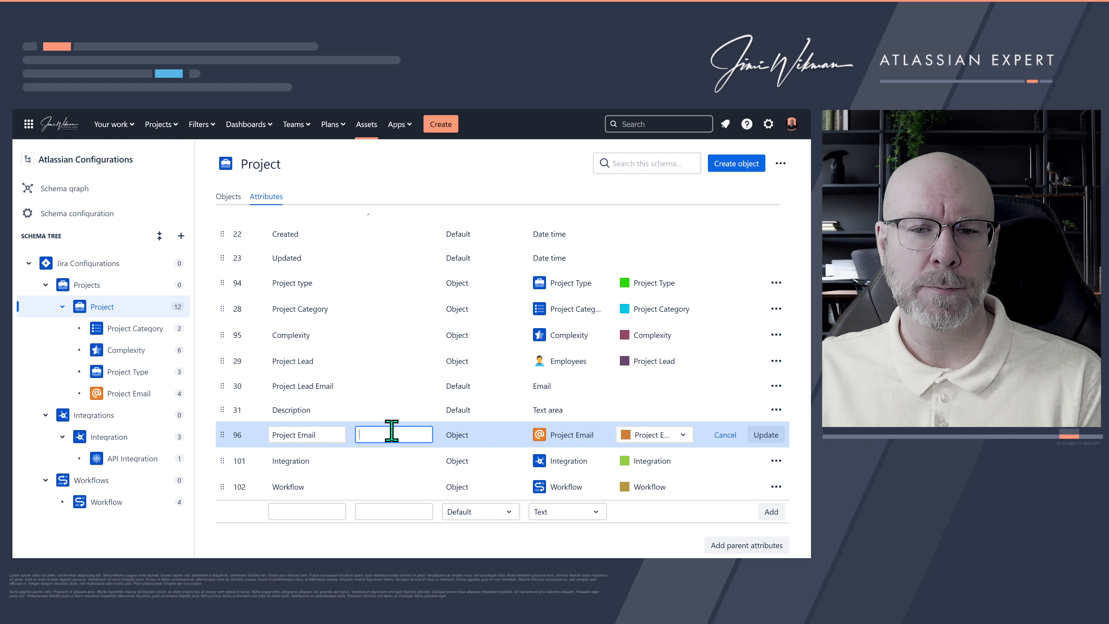
# Return to the schema's import configuration and examine the Projects import structure and its uploaded file without saving
pyautogui.moveTo(124, 306)
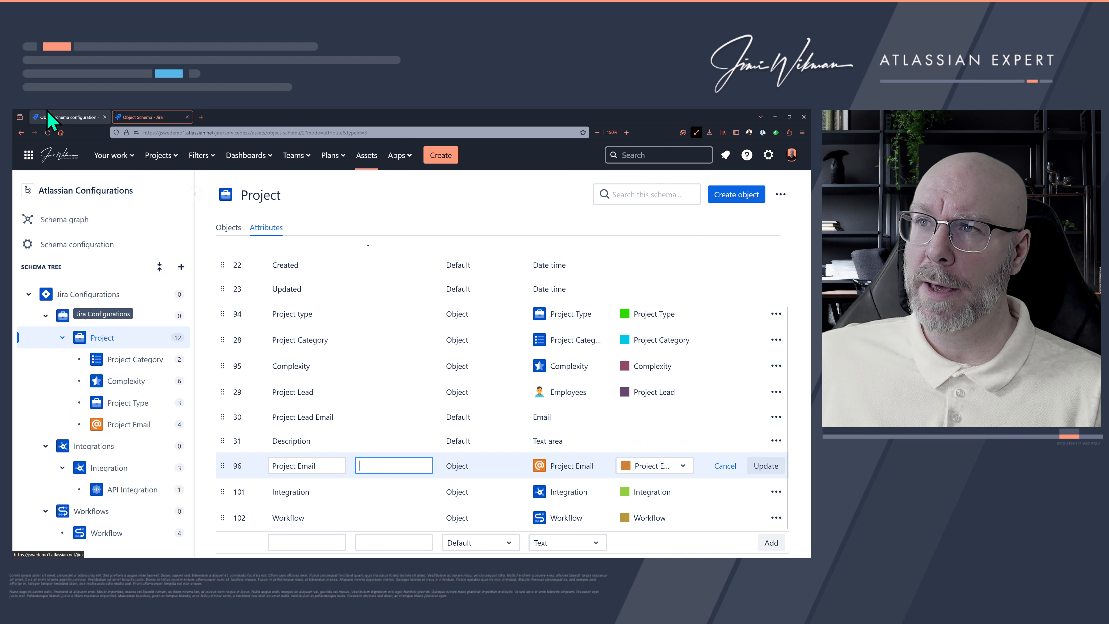
pyautogui.click(66, 117)
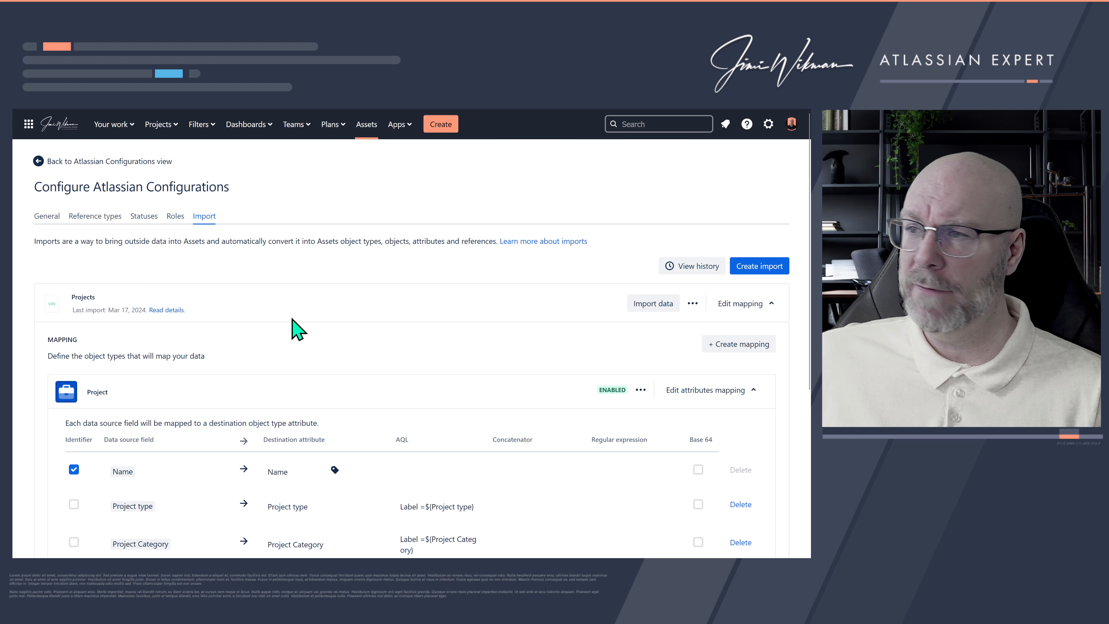
pyautogui.scroll(-3, 301, 327)
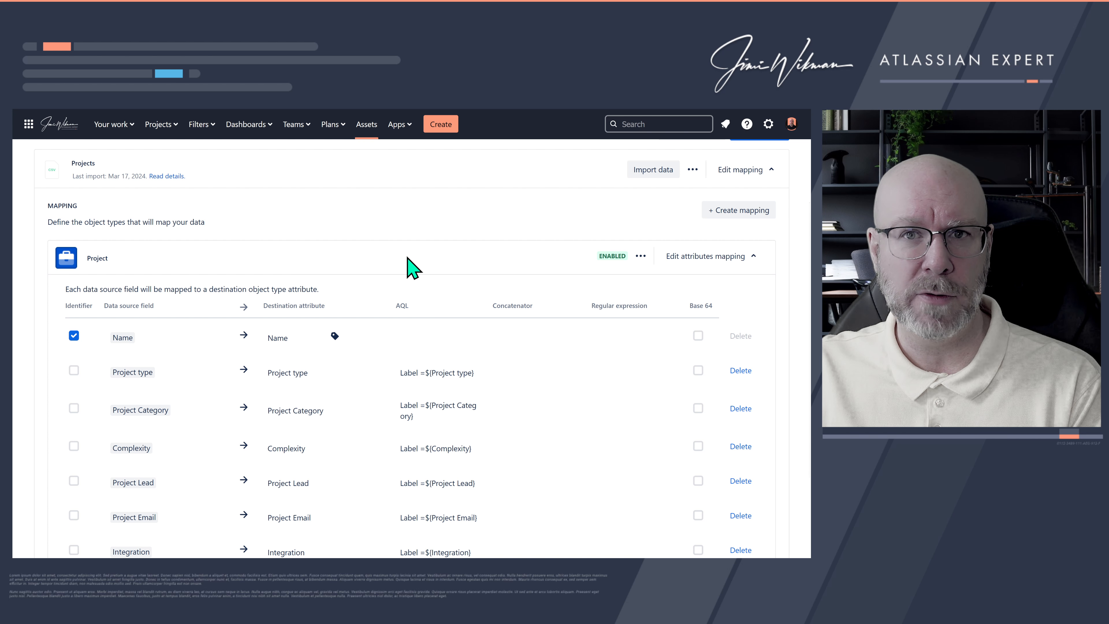
pyautogui.click(693, 170)
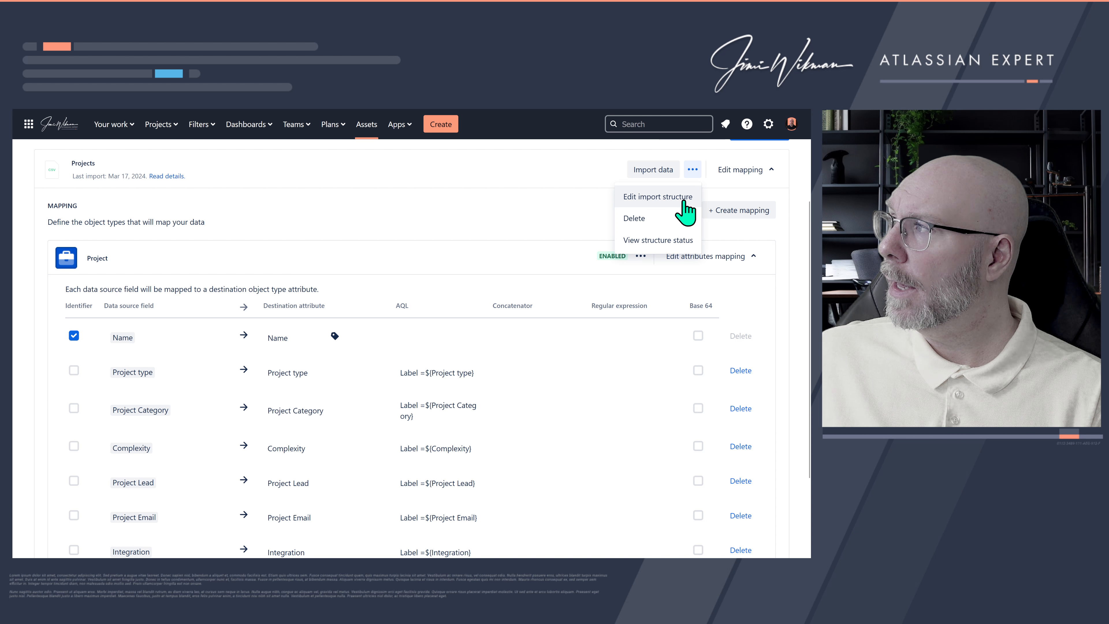
pyautogui.click(506, 216)
pyautogui.click(769, 170)
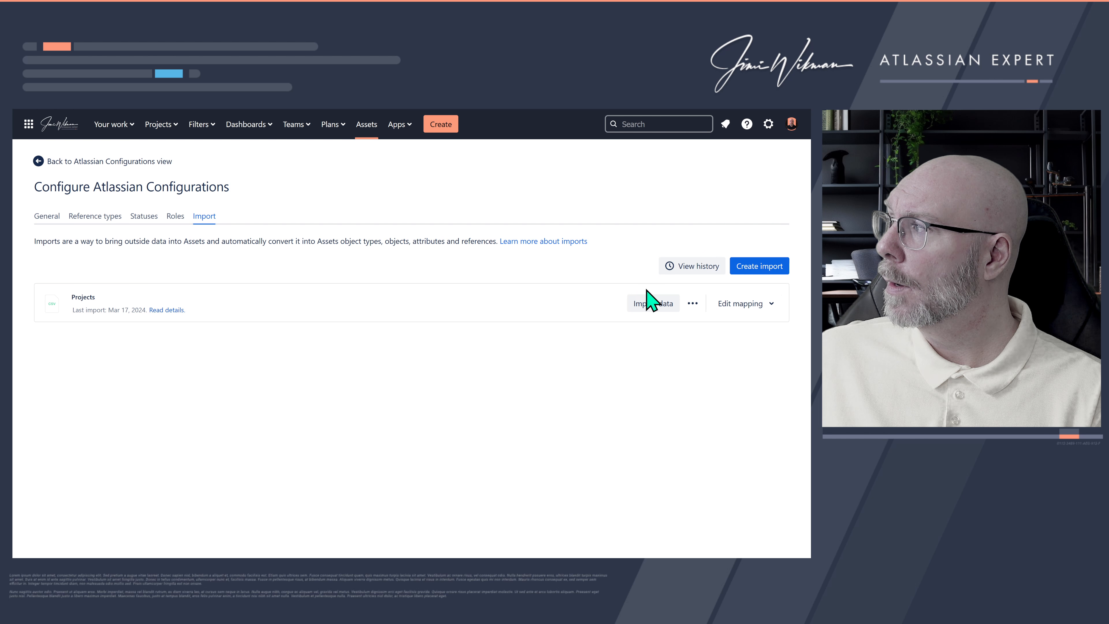
pyautogui.click(694, 304)
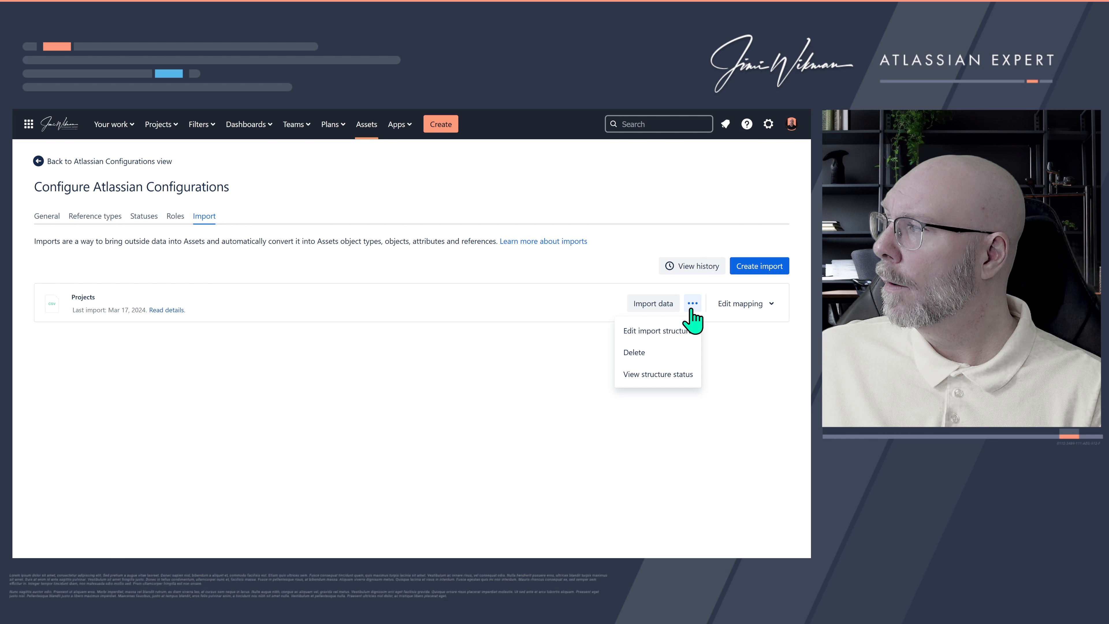
pyautogui.click(680, 332)
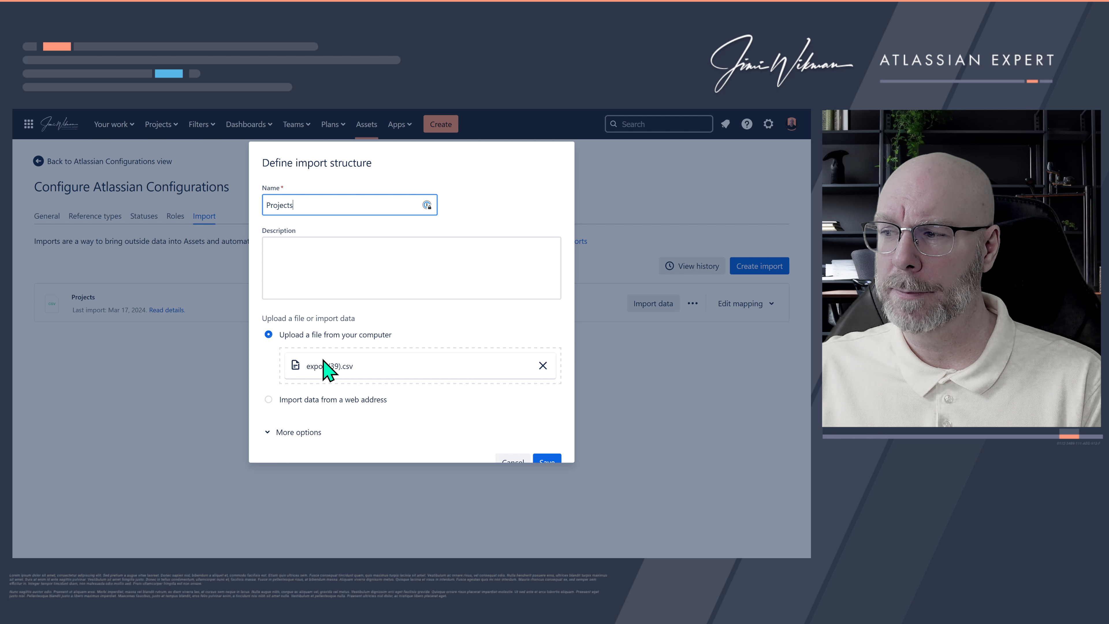
pyautogui.scroll(-1, 502, 406)
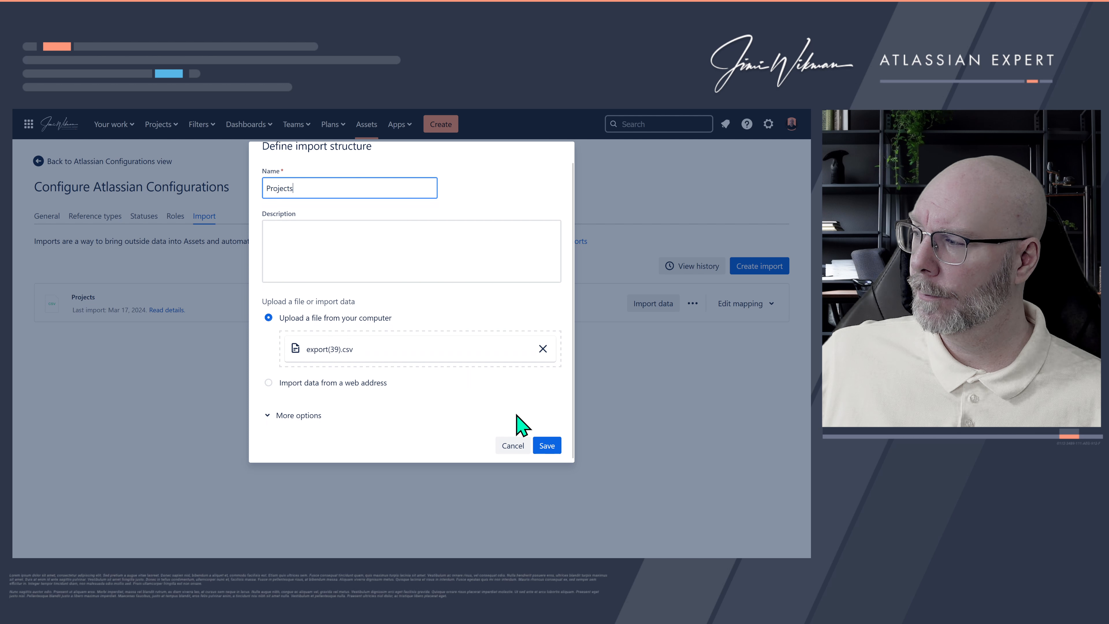
pyautogui.click(502, 437)
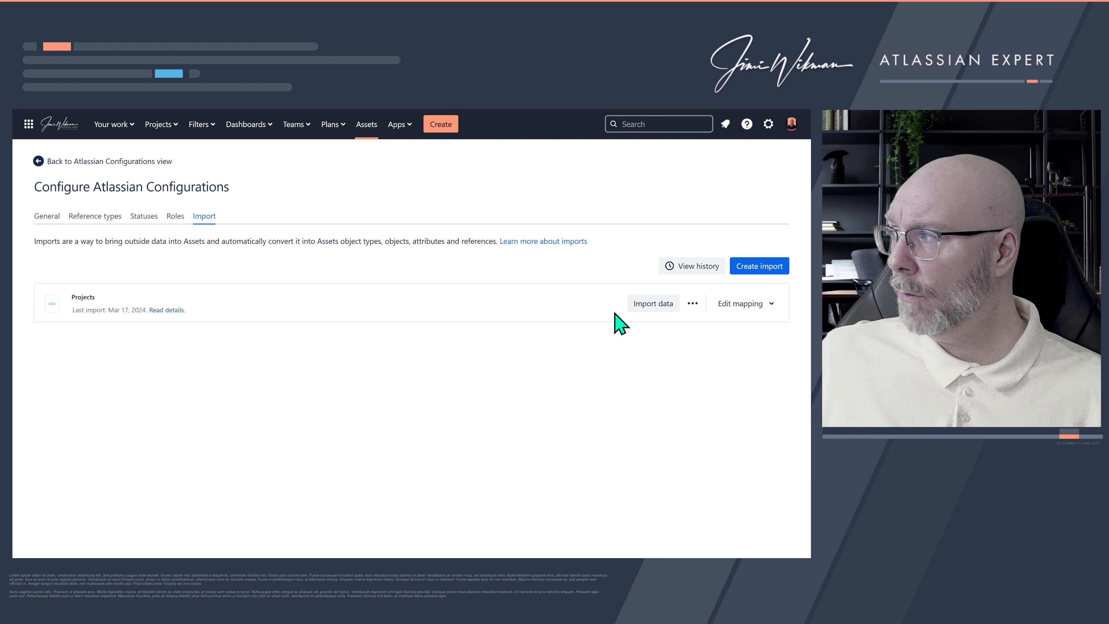
# Expand the Projects import's mapping and disable its Project object type mapping
pyautogui.click(755, 303)
pyautogui.click(640, 389)
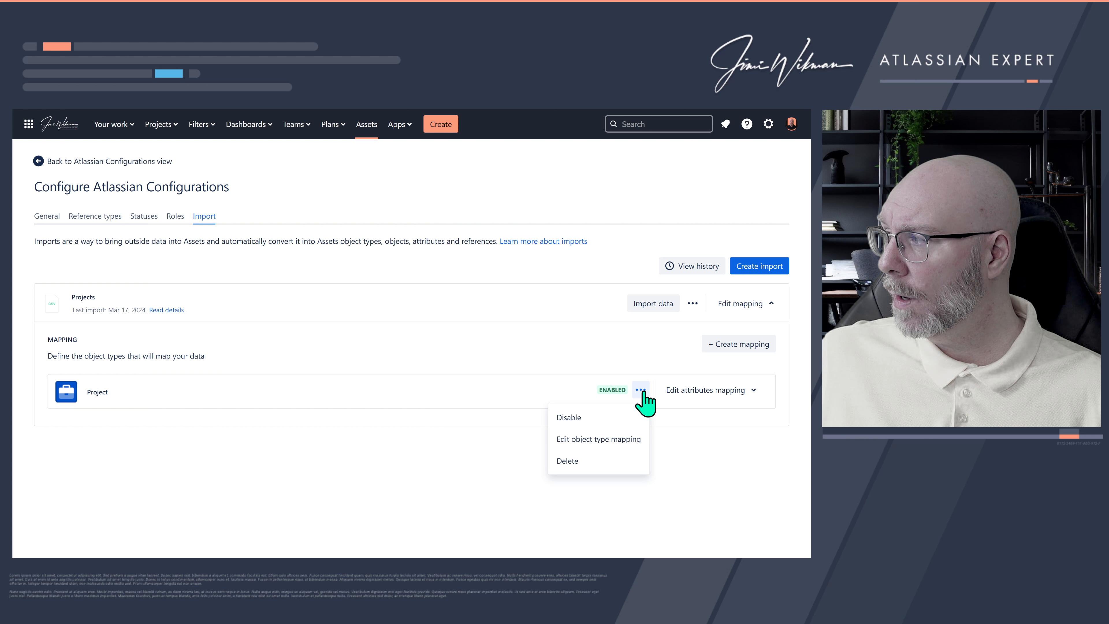
pyautogui.click(604, 418)
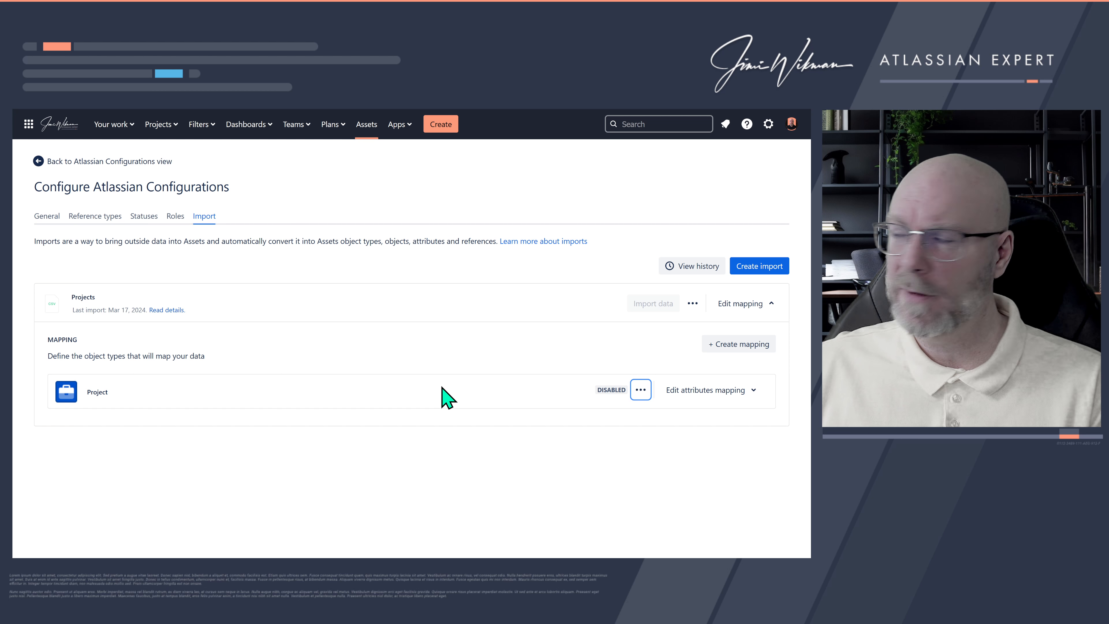
# View the Projects import structure without saving, and enable the Project object type mapping again
pyautogui.click(693, 303)
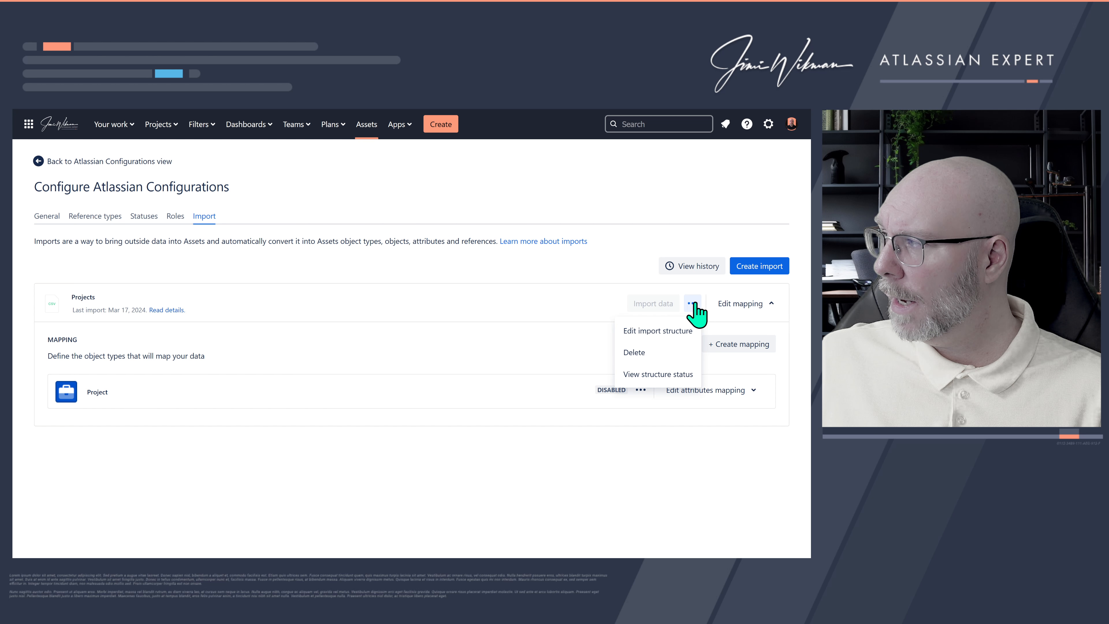
pyautogui.click(672, 333)
pyautogui.click(521, 456)
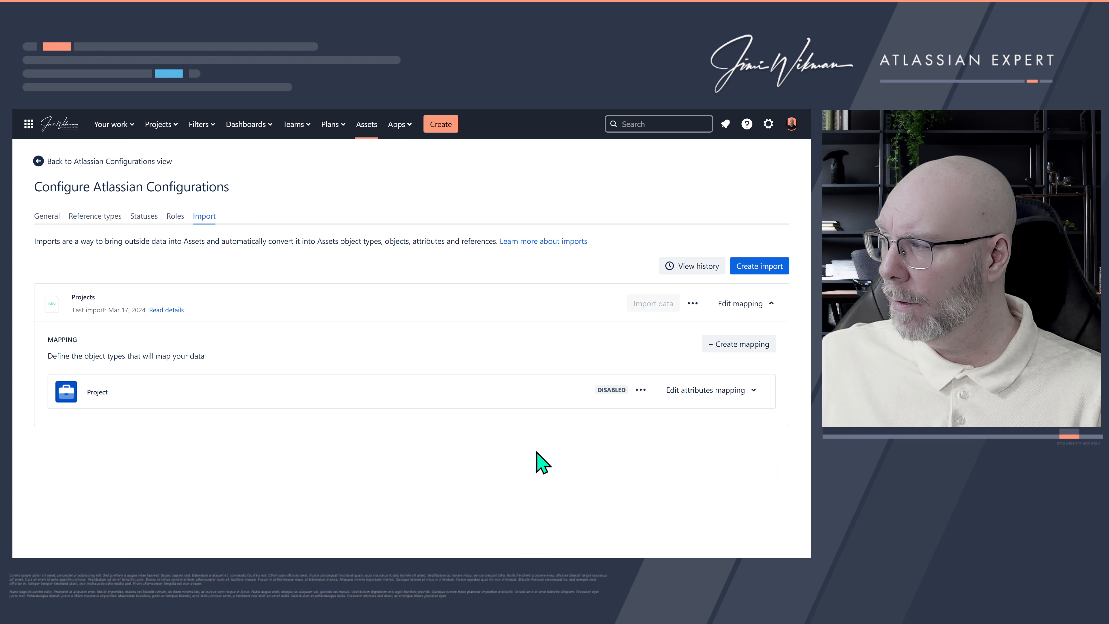
pyautogui.click(641, 390)
pyautogui.click(556, 408)
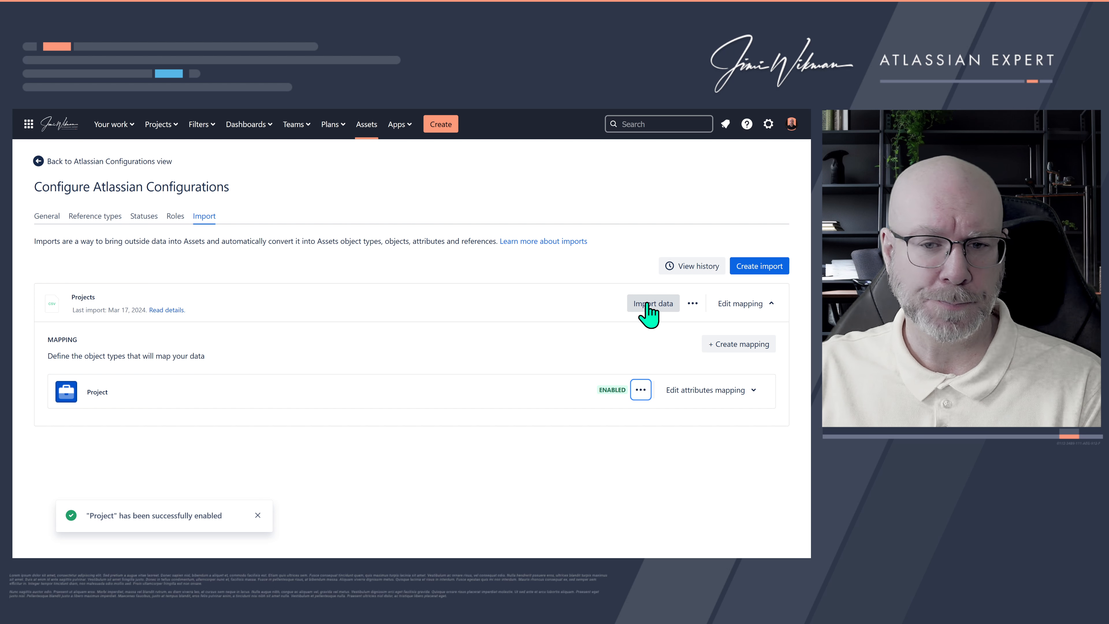
# Review the Project attributes mapping and its available data source fields, and collapse the Projects import's mapping
pyautogui.click(695, 395)
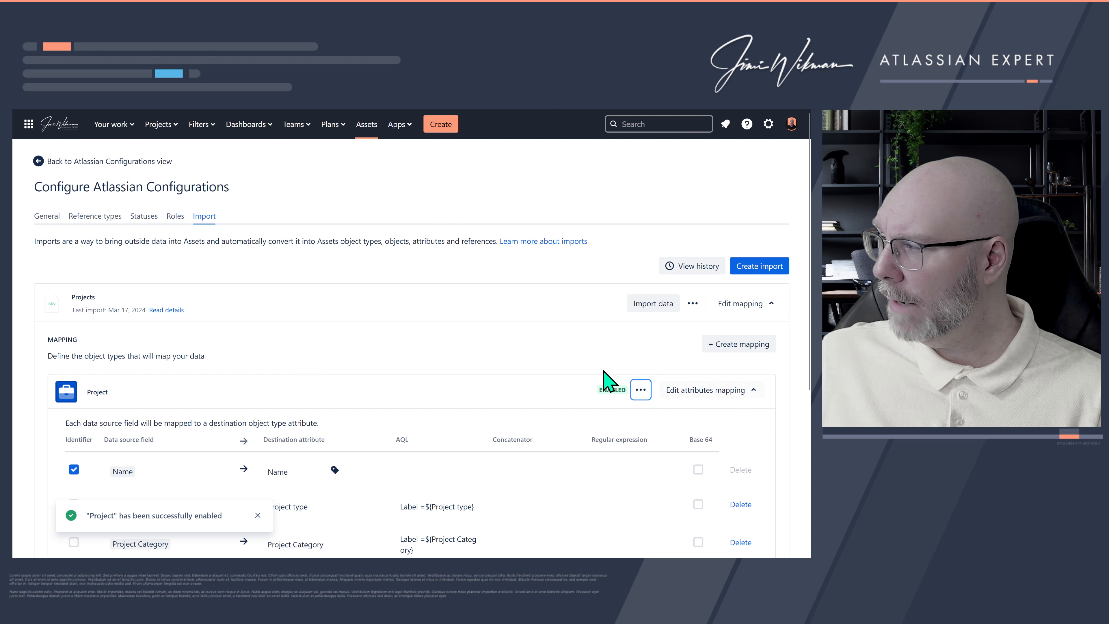
pyautogui.scroll(-5, 389, 384)
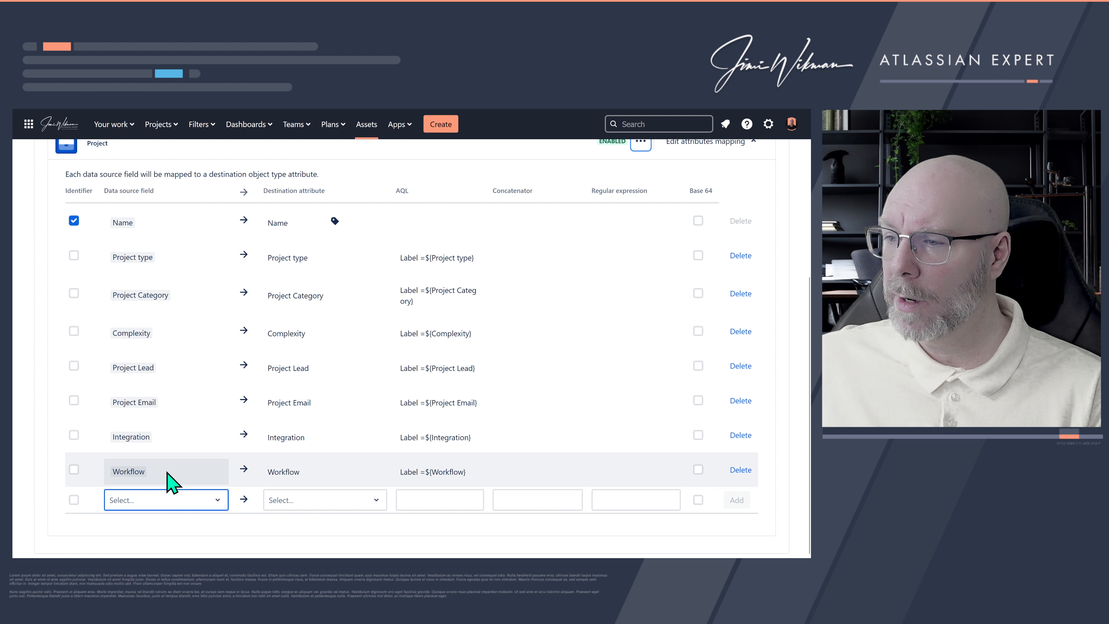
pyautogui.click(168, 500)
pyautogui.scroll(-3, 188, 481)
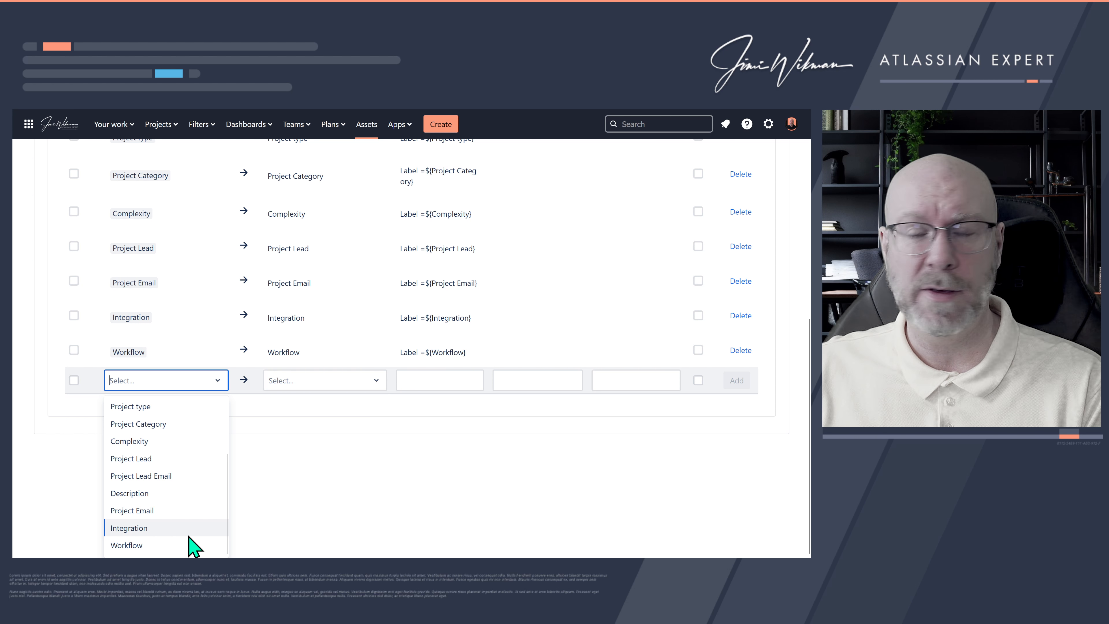
pyautogui.scroll(8, 279, 432)
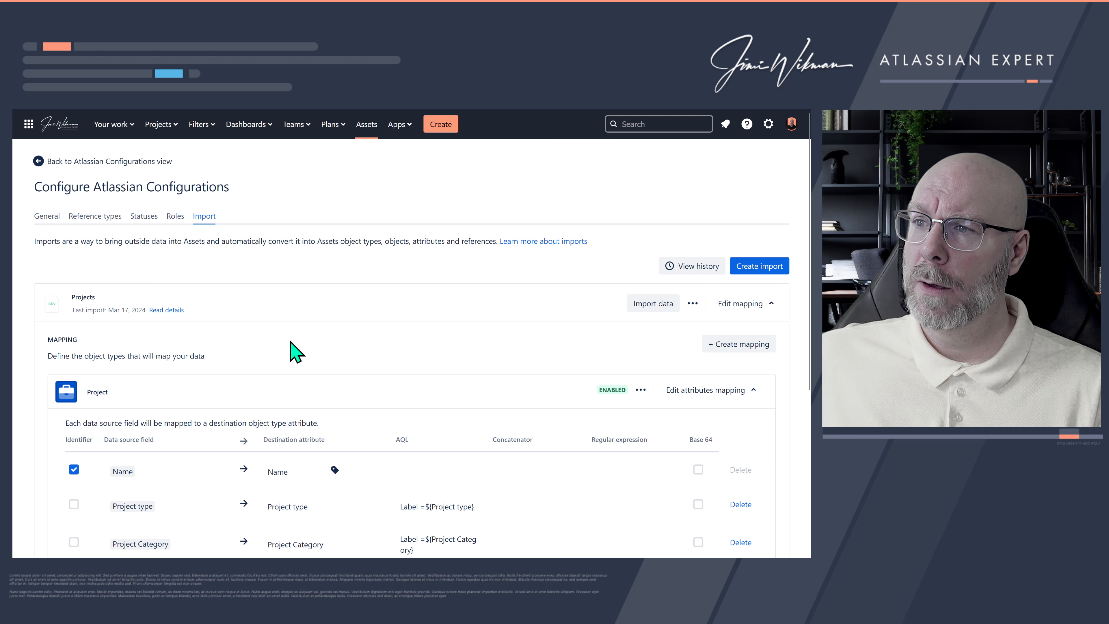
pyautogui.click(779, 300)
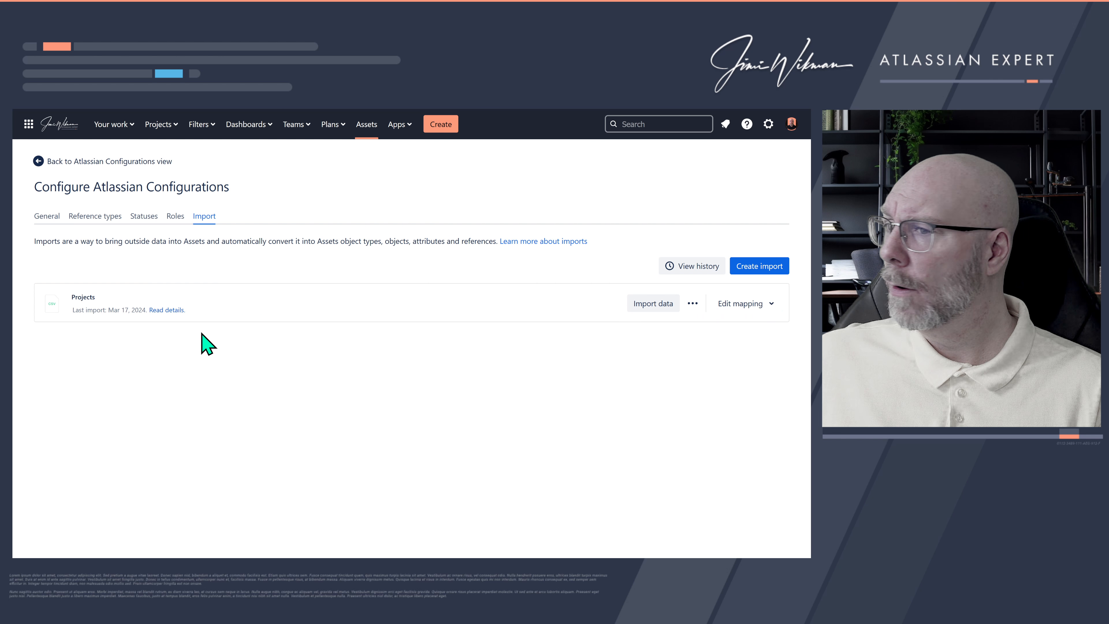